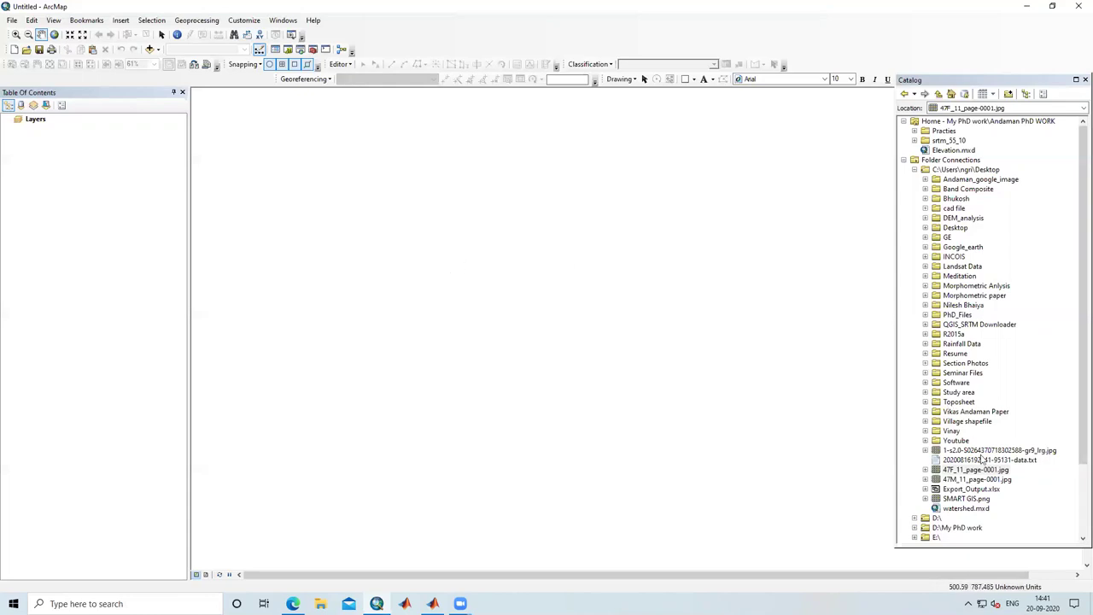
Add the toposheet image 47F_11_page-0001.jpg from the connected Desktop folder to the map and dismiss the spatial reference notice
mouse_move(980, 476)
mouse_down()
mouse_move(739, 444)
mouse_move(626, 419)
mouse_move(634, 408)
mouse_up()
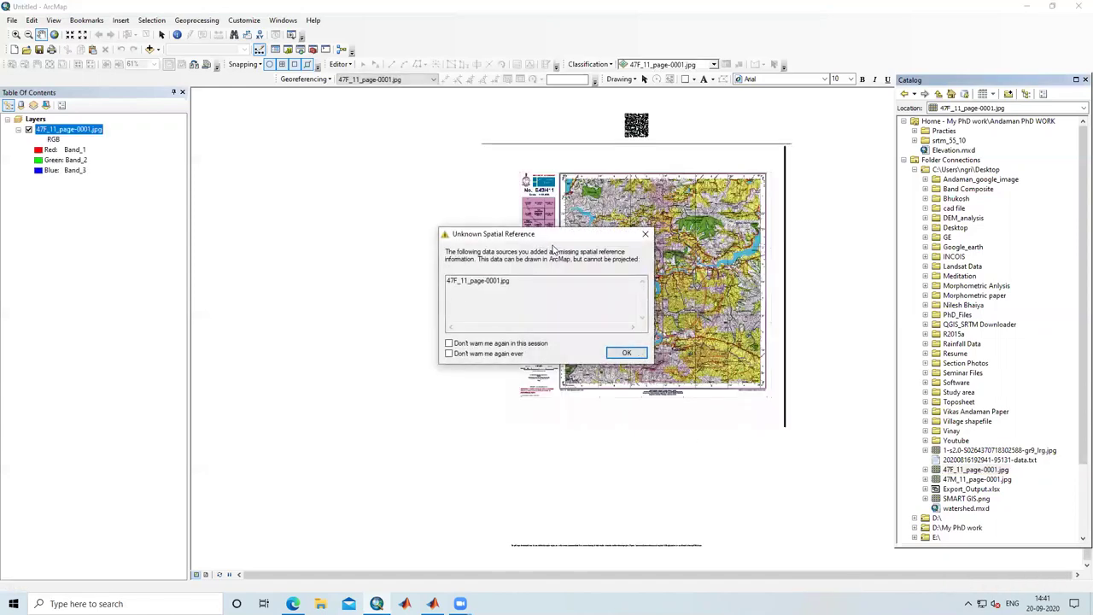
click(625, 352)
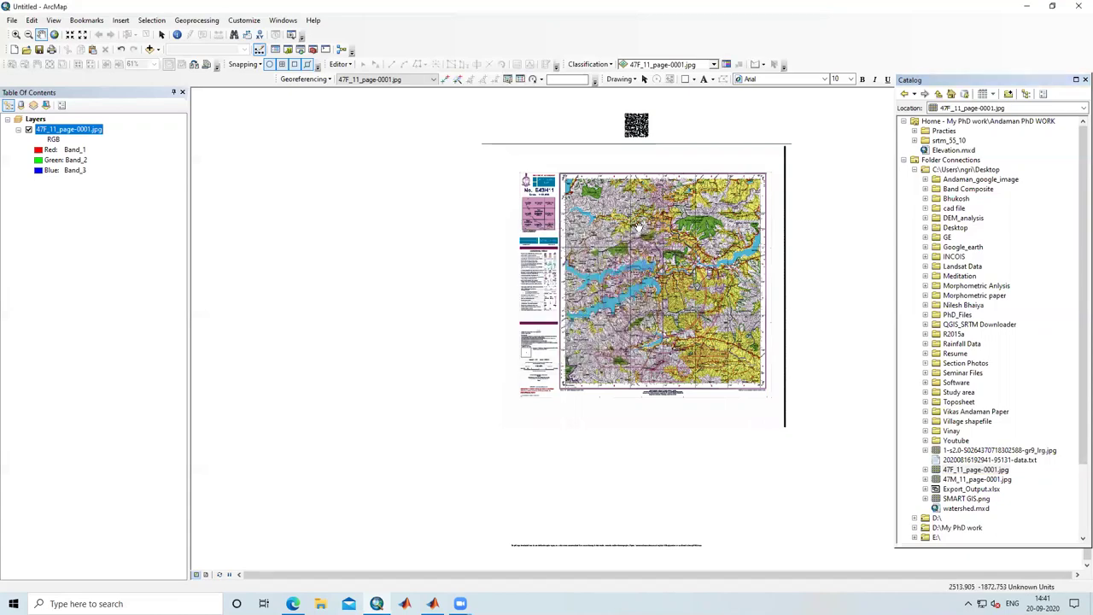
Examine the toposheet's northwest corner, including its latitude and longitude labels and the grid lines along the map frame
scroll(638, 226, down, 1)
scroll(637, 227, up, 2)
scroll(638, 226, up, 2)
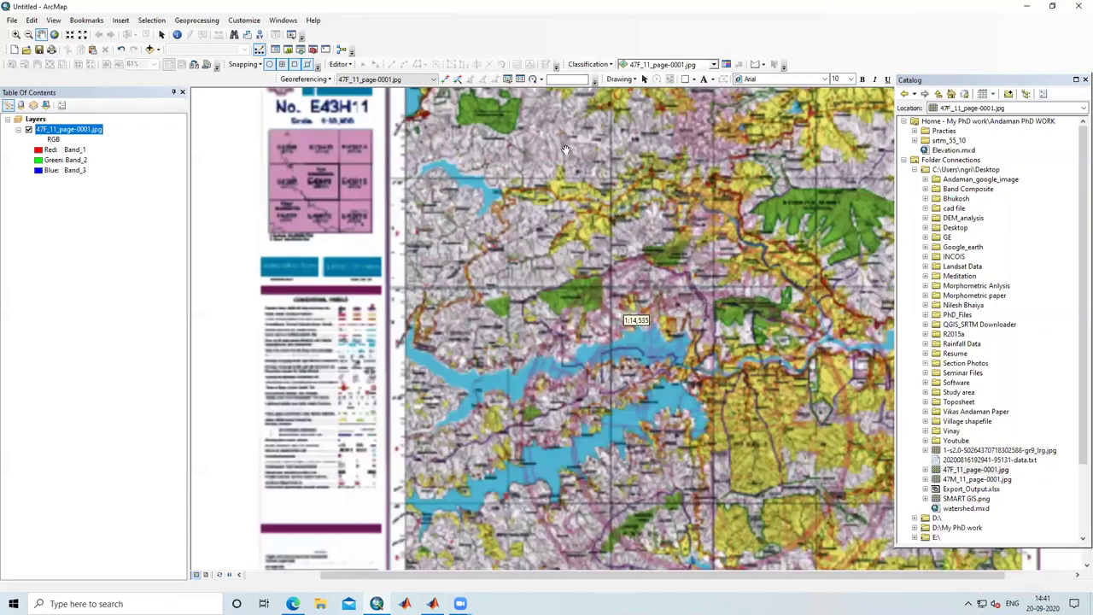
scroll(439, 256, up, 1)
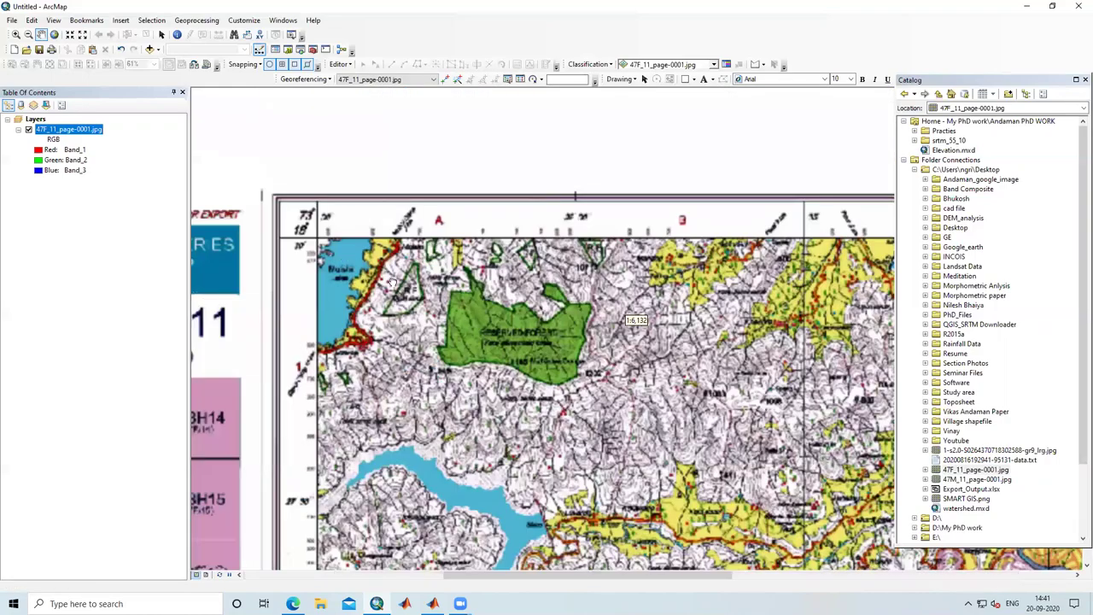
drag(350, 263, 505, 312)
scroll(509, 304, up, 1)
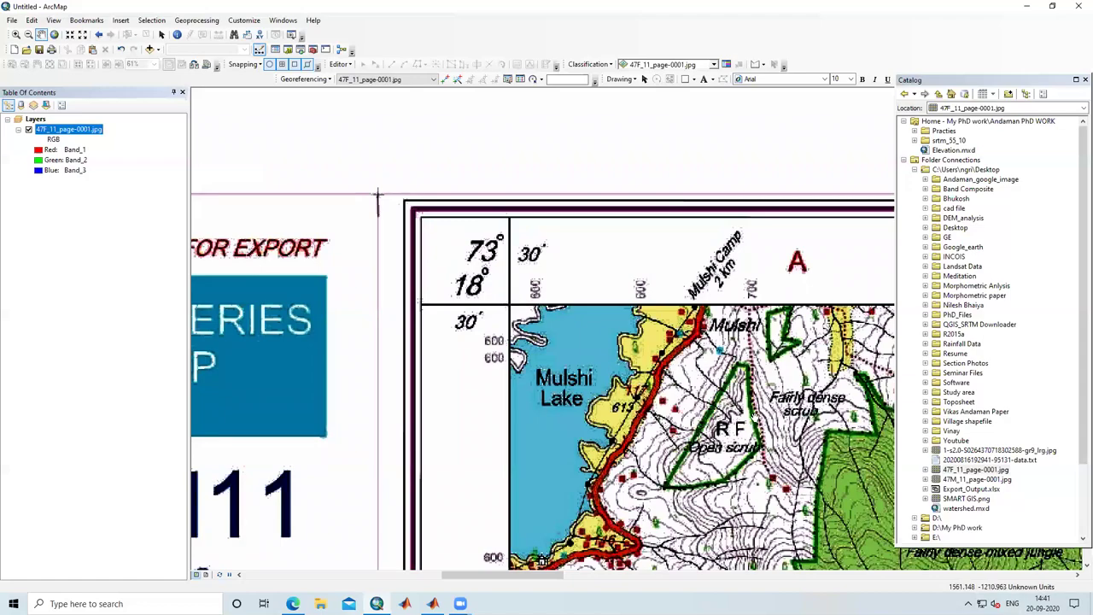
scroll(609, 359, down, 3)
scroll(610, 358, up, 3)
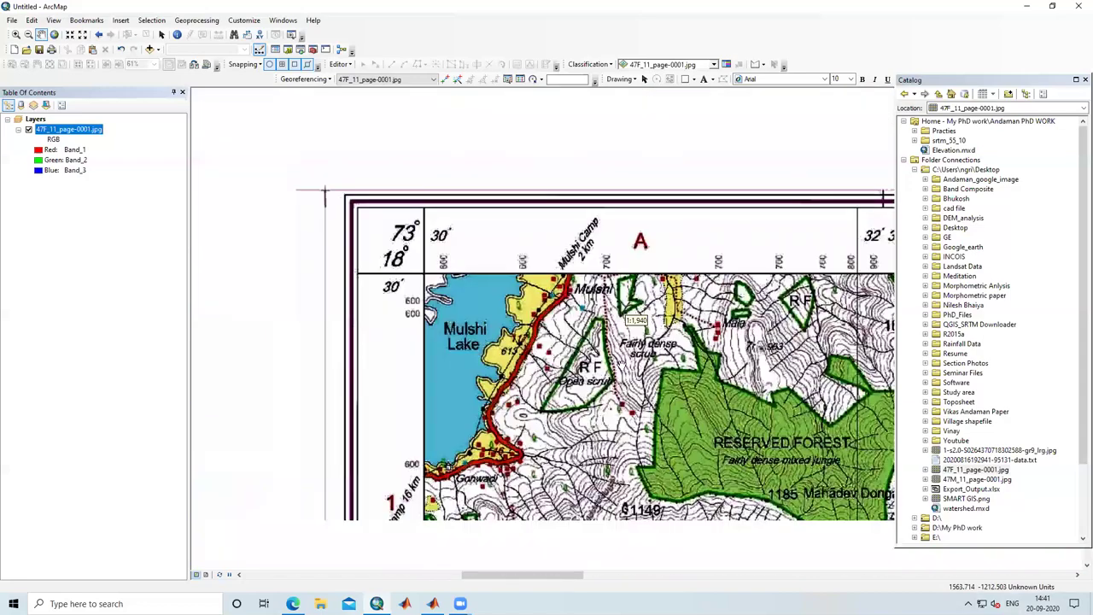
drag(770, 497, 747, 519)
scroll(545, 357, down, 4)
scroll(545, 357, up, 8)
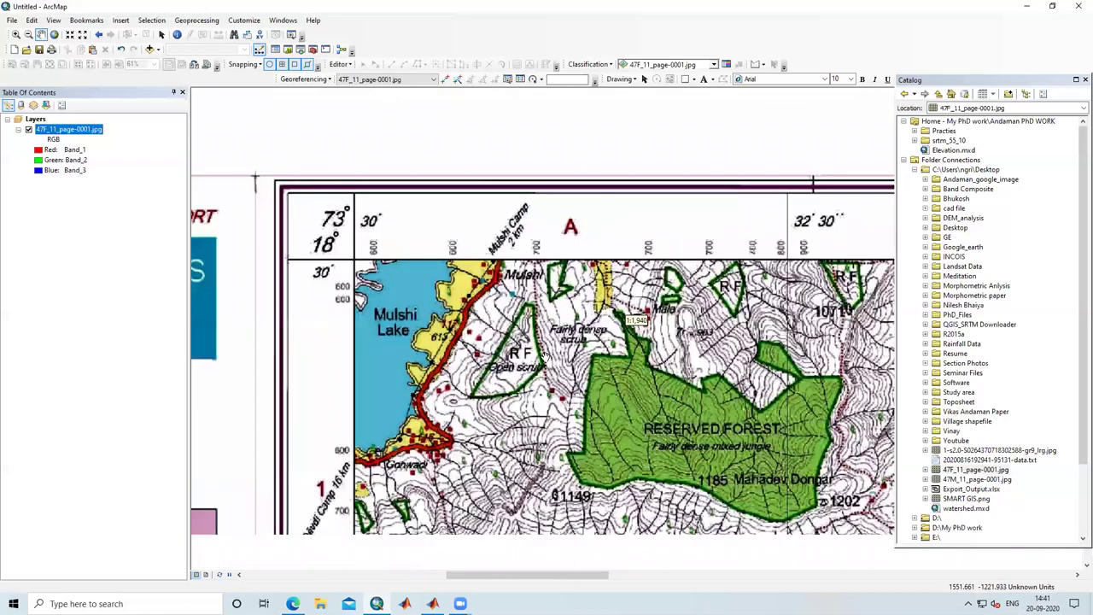
scroll(578, 351, down, 3)
drag(634, 446, 633, 316)
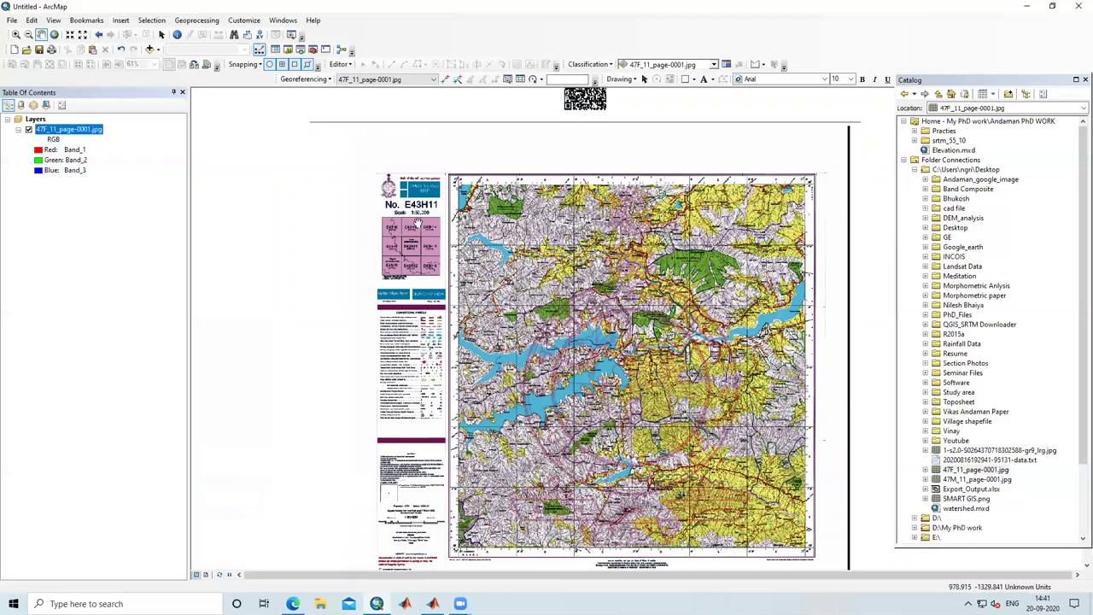
Examine the toposheet's sheet number, scale and index of adjoining sheets, along with the coordinates where the corner grid lines meet
scroll(418, 224, up, 2)
scroll(419, 218, down, 5)
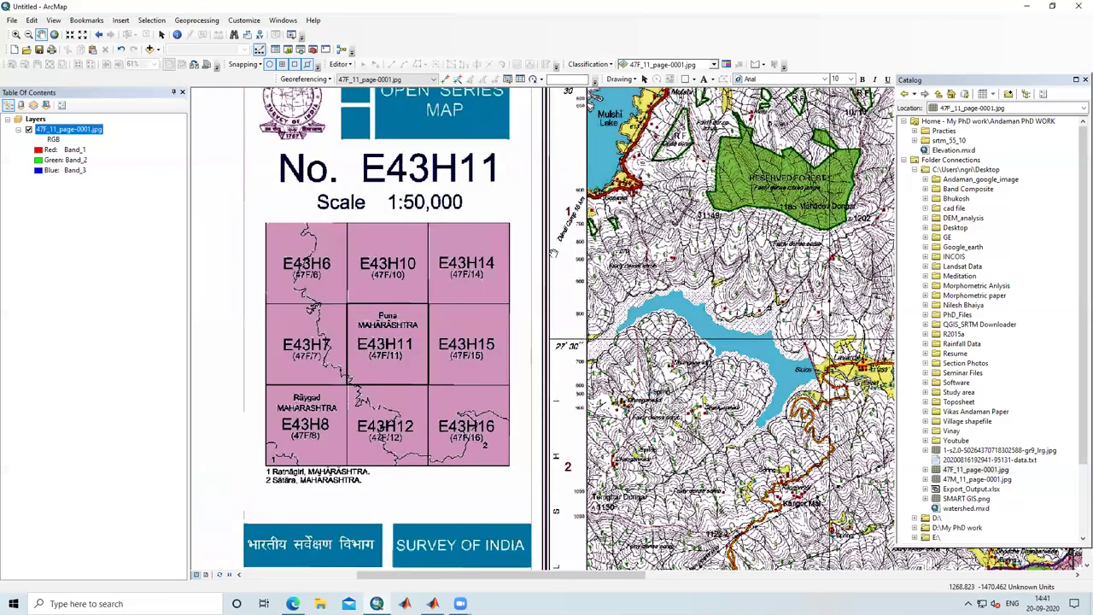
drag(608, 198, 384, 335)
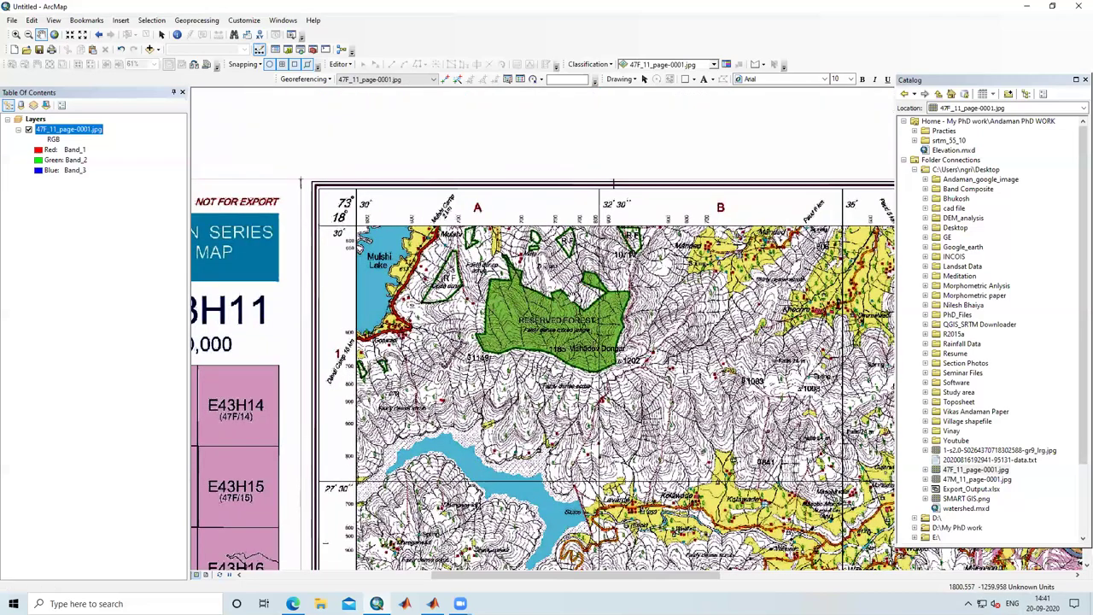
drag(616, 407, 595, 237)
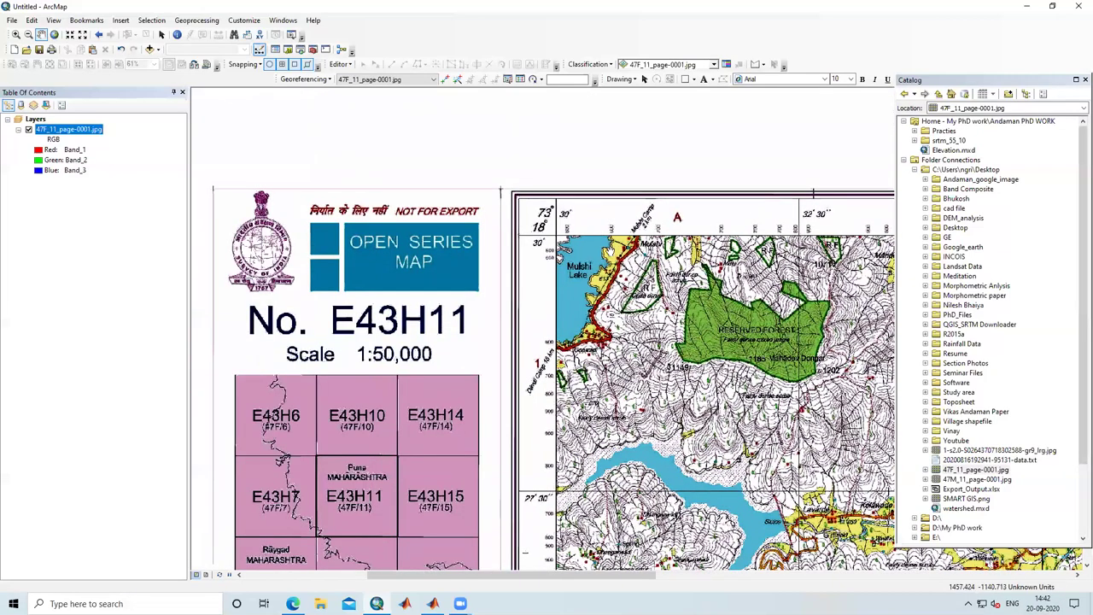
drag(683, 325, 566, 295)
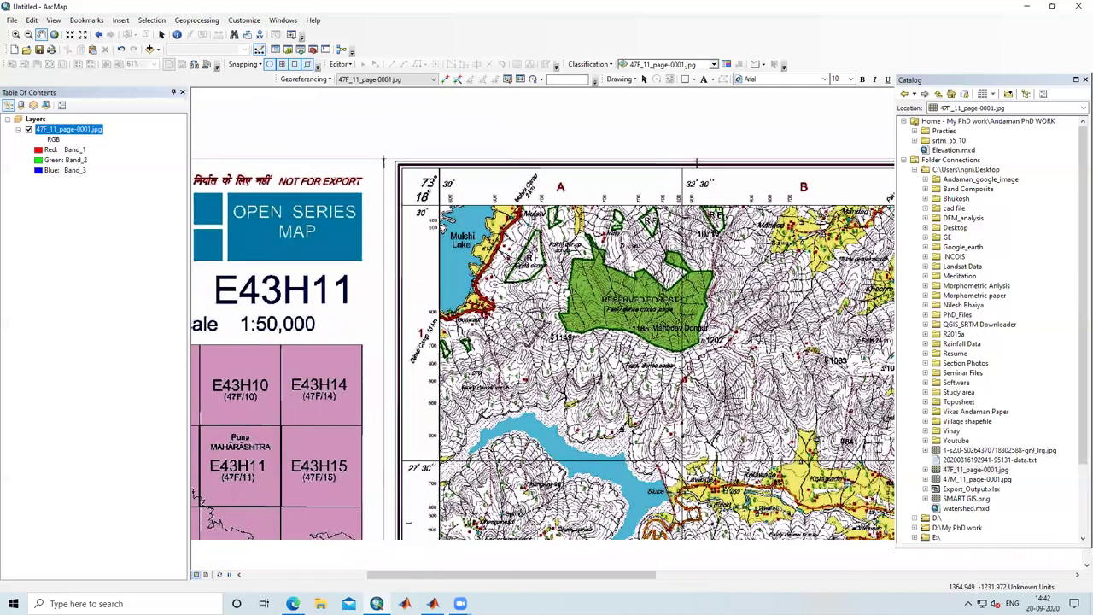
drag(546, 342, 552, 351)
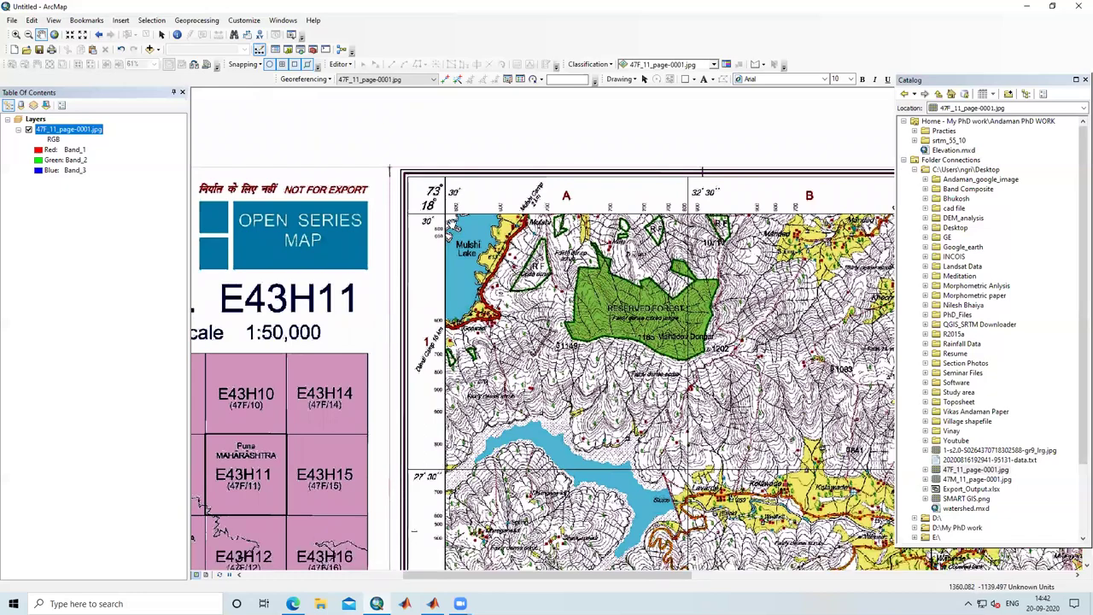
drag(446, 215, 517, 251)
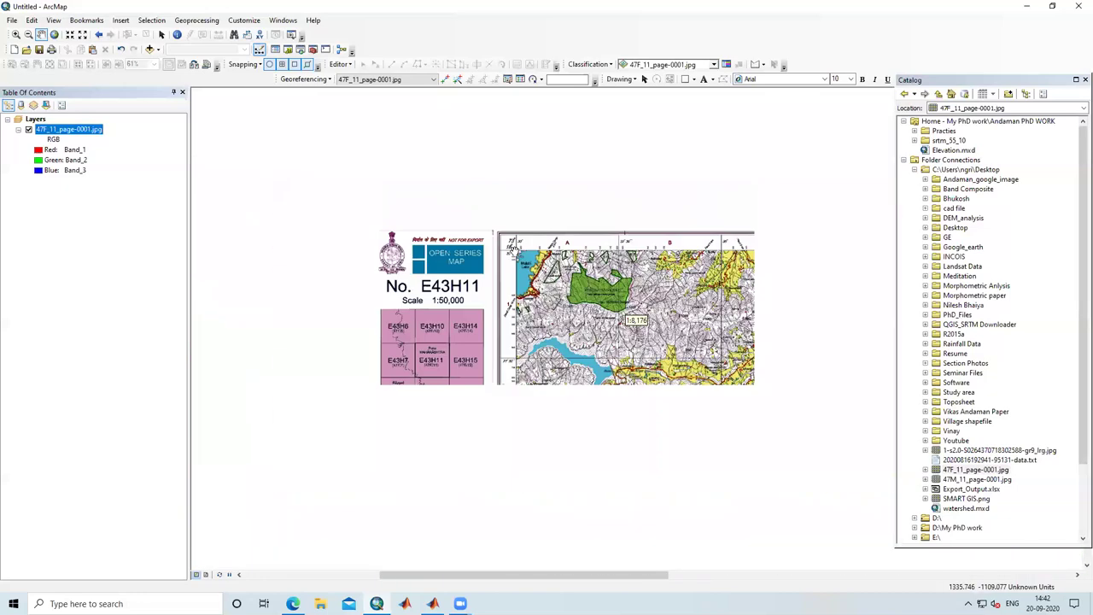
scroll(515, 249, down, 2)
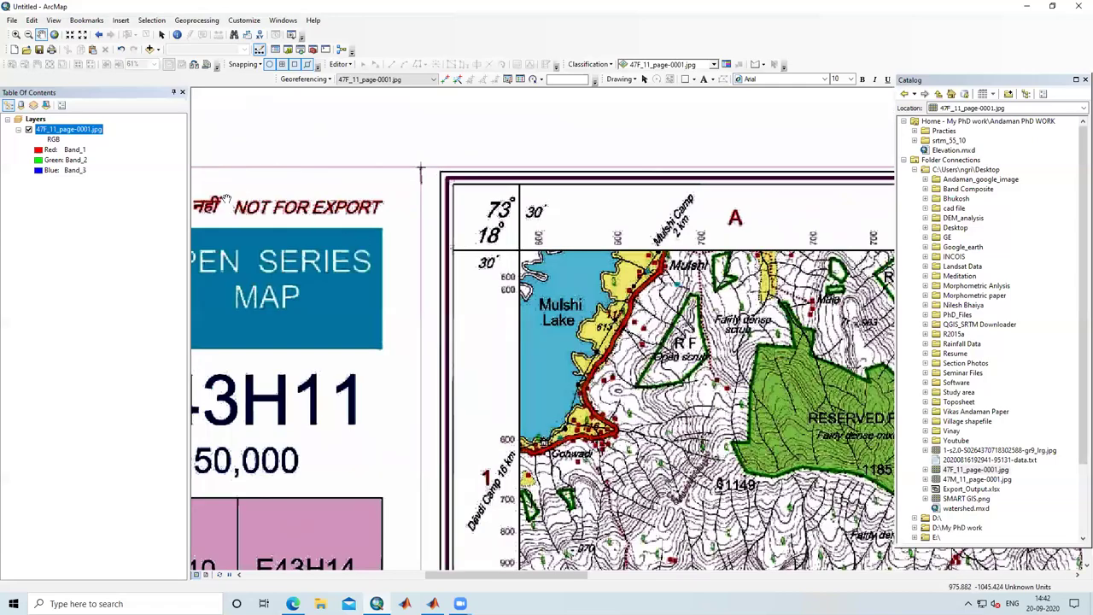
drag(518, 248, 375, 174)
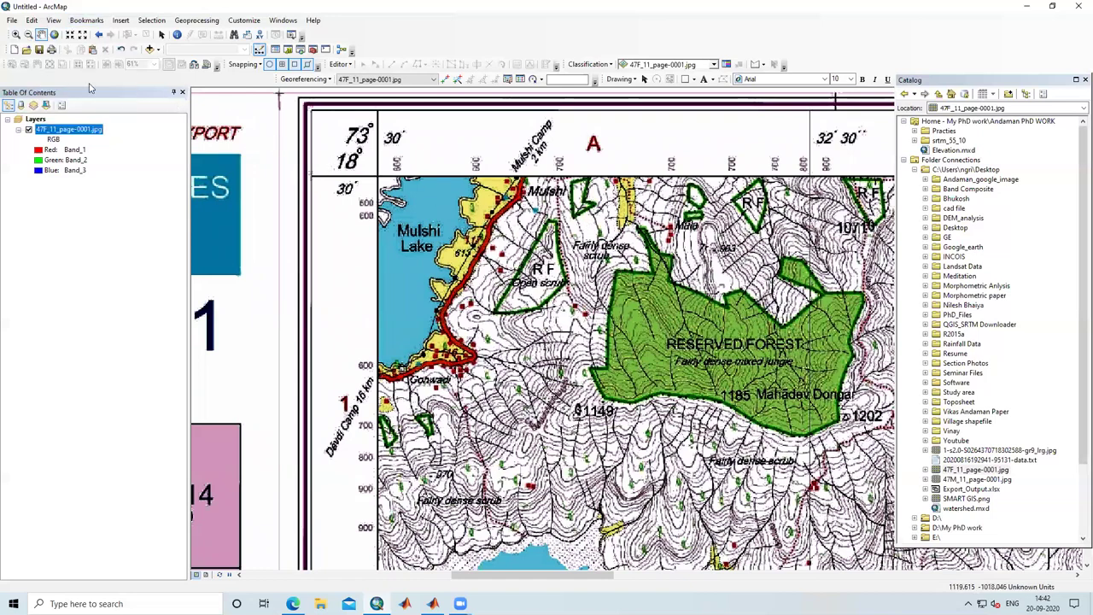
Start a new blank map document without saving the changes to the current one
click(13, 49)
click(492, 205)
click(709, 427)
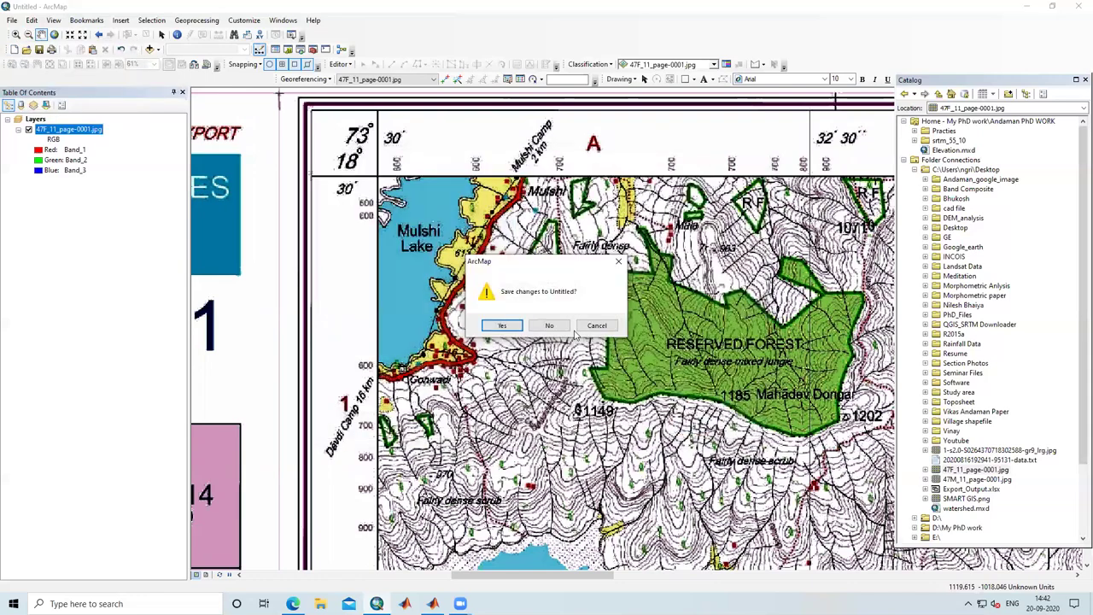
click(551, 328)
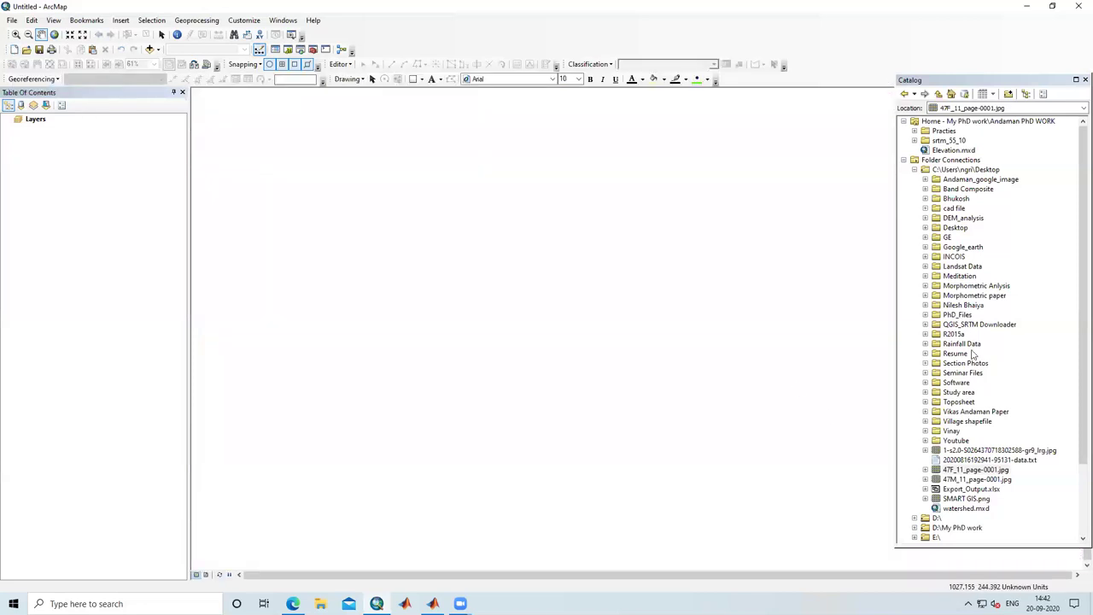
Load 47F_11_page-0001.jpg from the Desktop folder connection into the blank map, accept the unknown spatial reference, and view its upper part
click(915, 170)
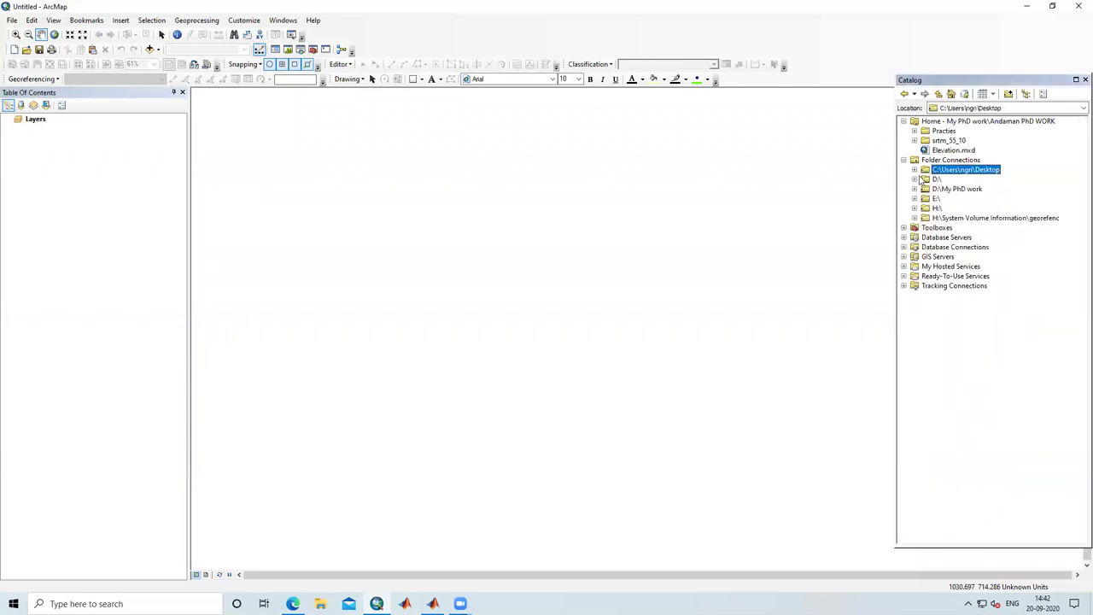
click(913, 169)
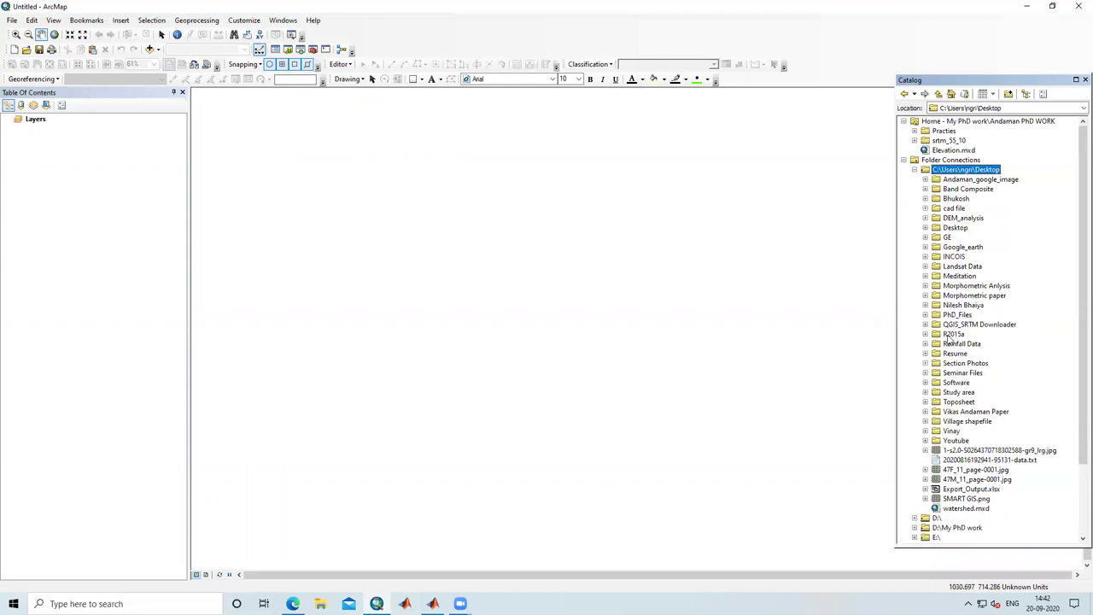
click(967, 471)
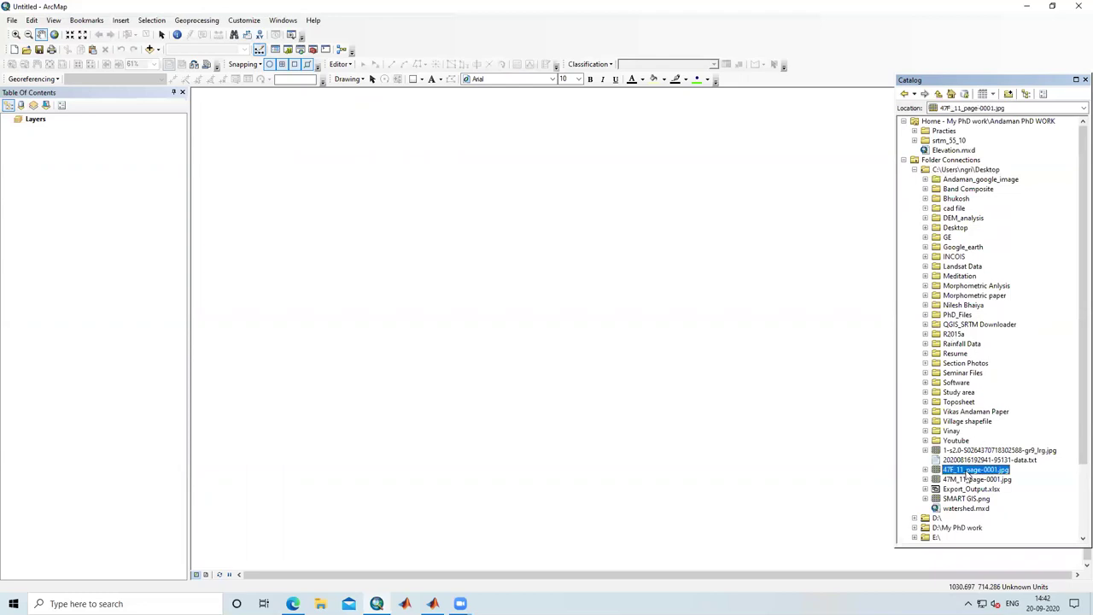
drag(982, 475, 500, 330)
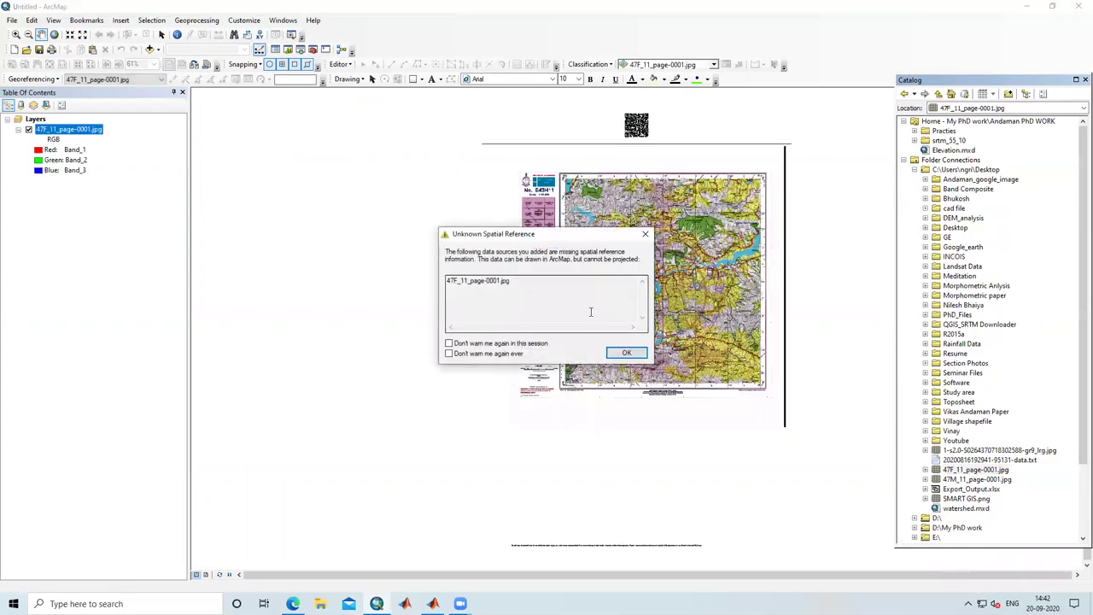
click(627, 352)
scroll(592, 175, up, 3)
scroll(593, 175, down, 5)
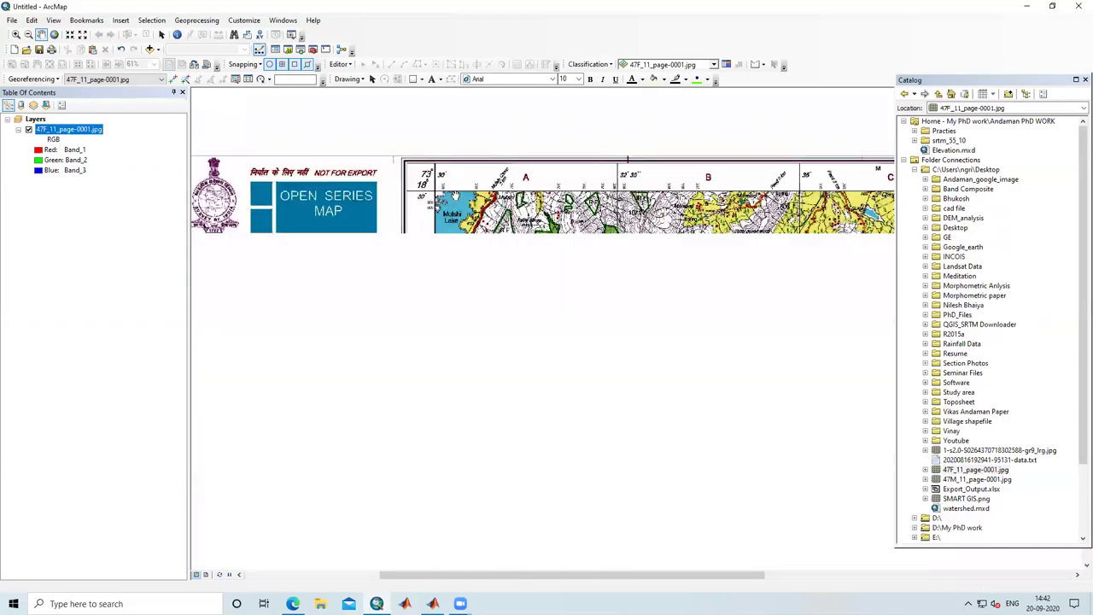
drag(454, 196, 447, 235)
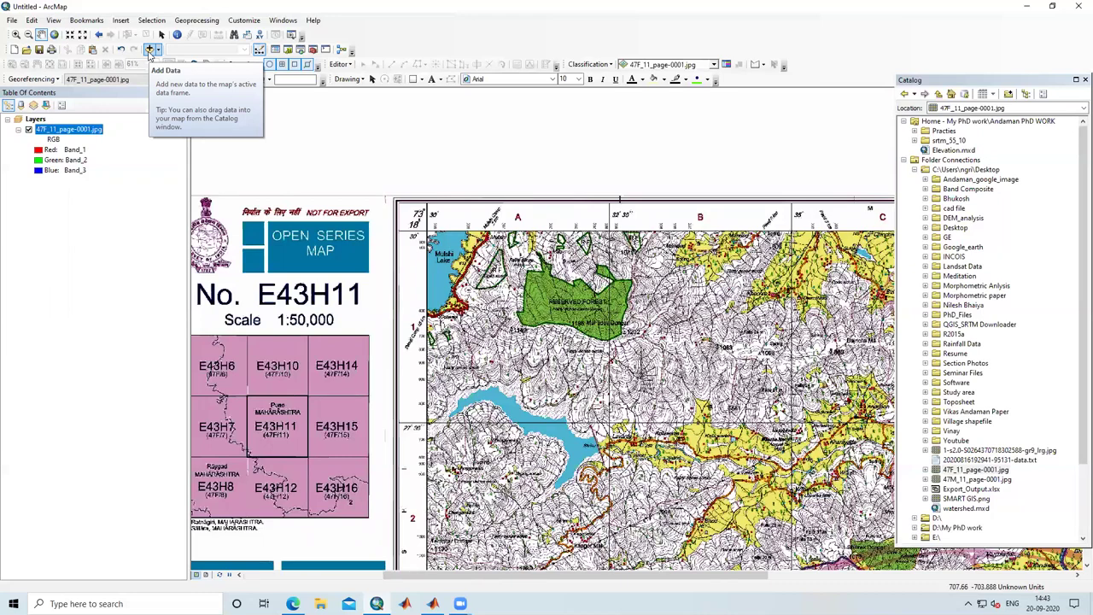
Add 47F_11_page-0001.jpg a second time with the Add Data command and accept the unknown spatial reference
click(150, 51)
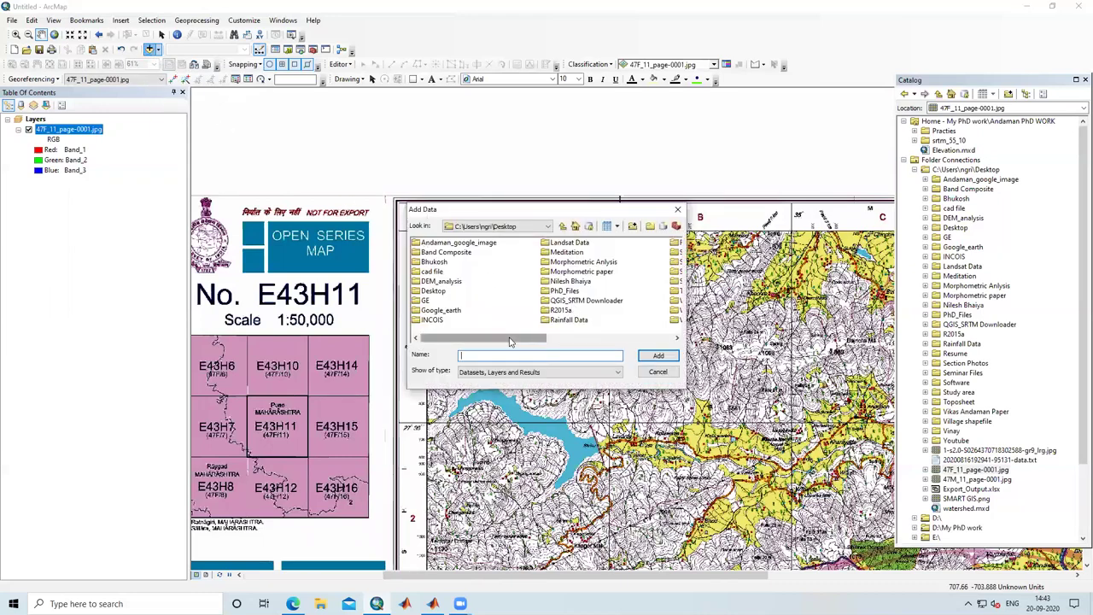
drag(510, 338, 636, 339)
click(572, 271)
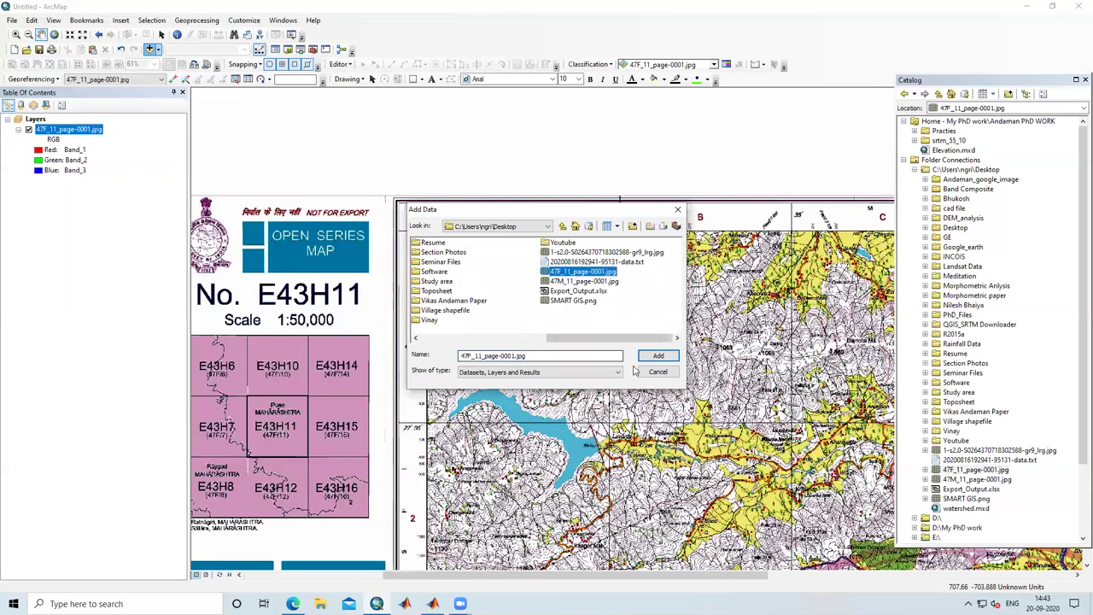
click(658, 355)
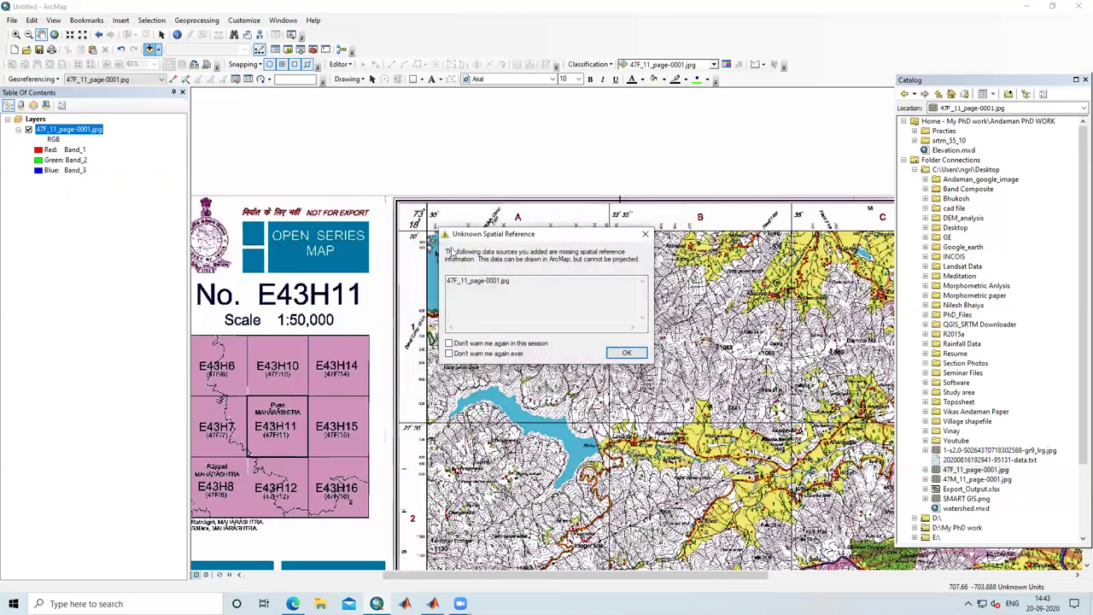
click(635, 355)
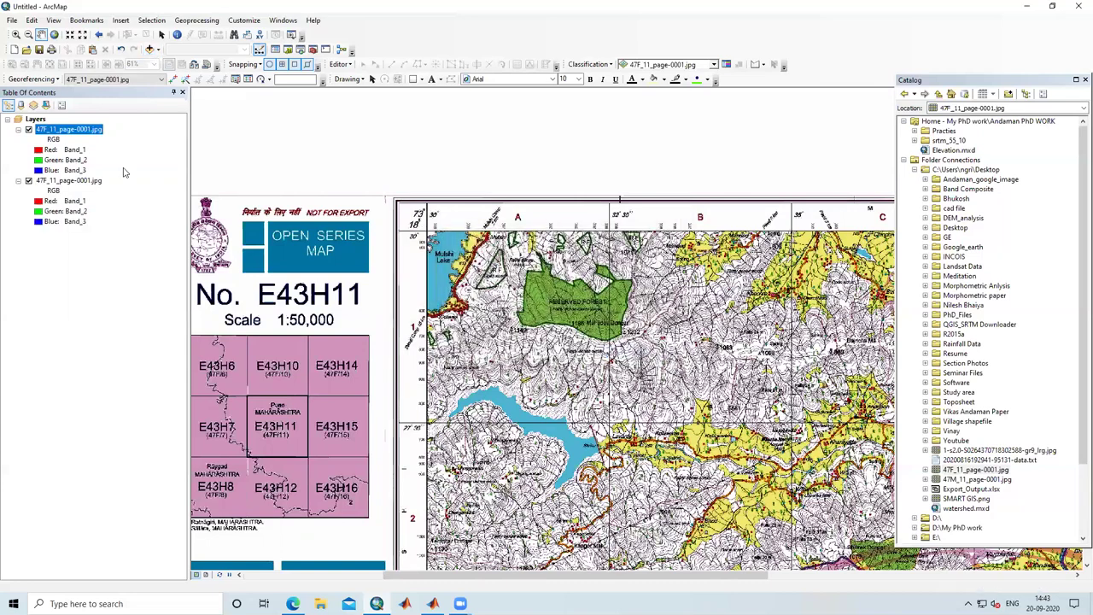
Zoom to the extent of the upper 47F_11_page-0001.jpg layer, and remove this duplicate from the map
right_click(68, 130)
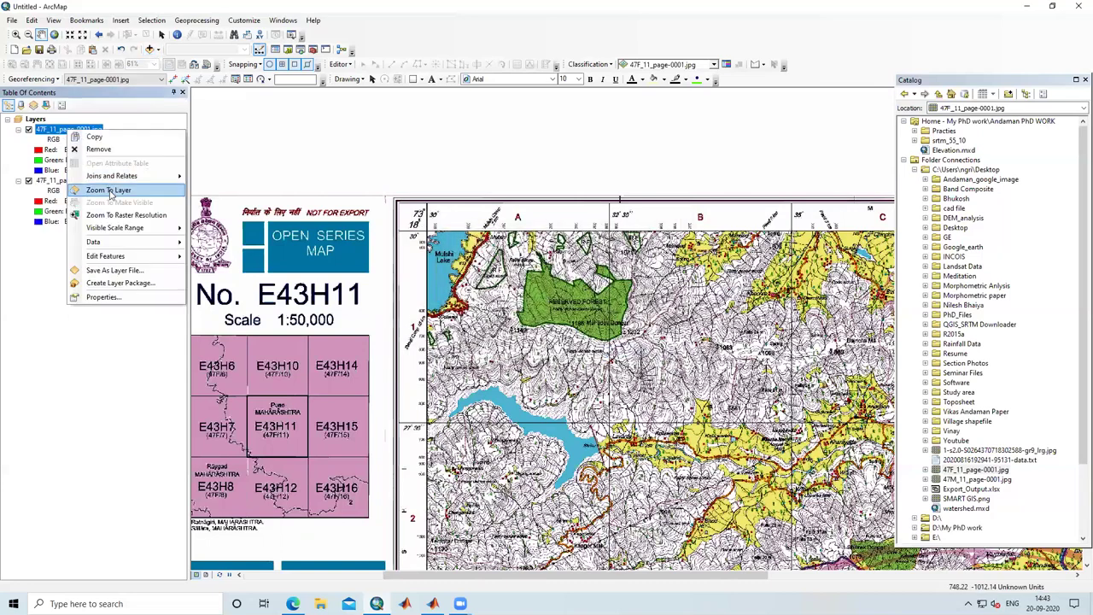
click(114, 194)
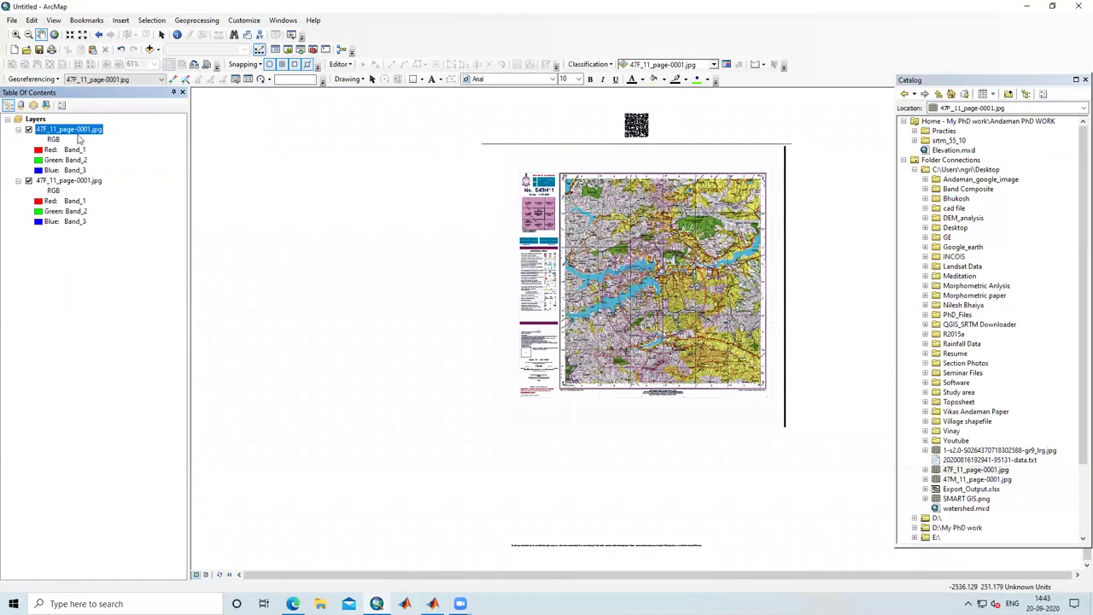
right_click(79, 133)
click(111, 150)
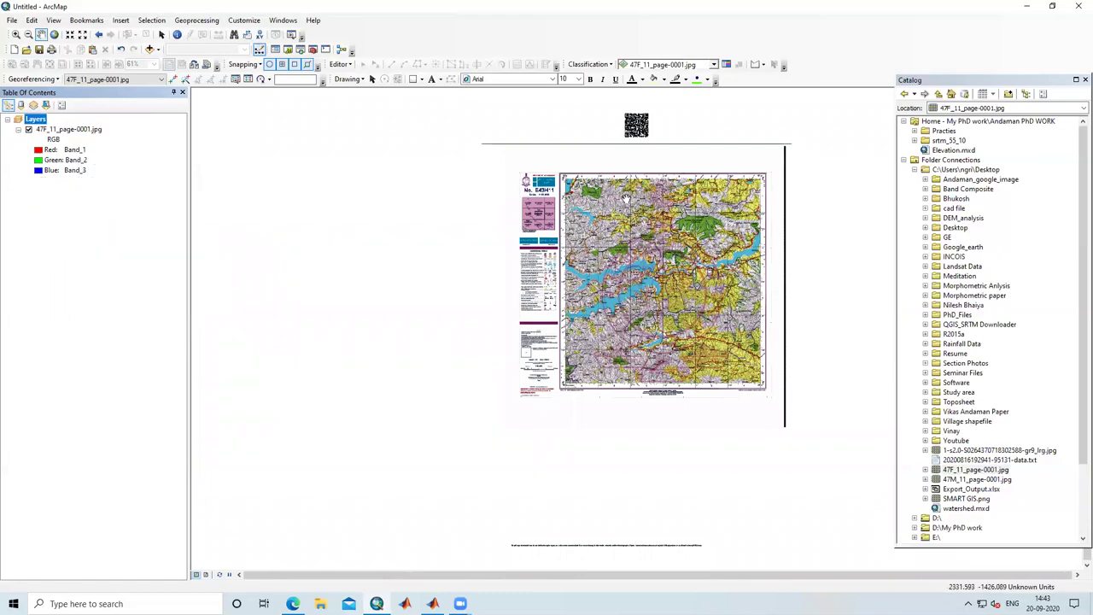
Examine the intersection of the grid lines at the toposheet's northwest corner, beside Mulshi Lake
scroll(626, 198, down, 3)
scroll(626, 198, up, 6)
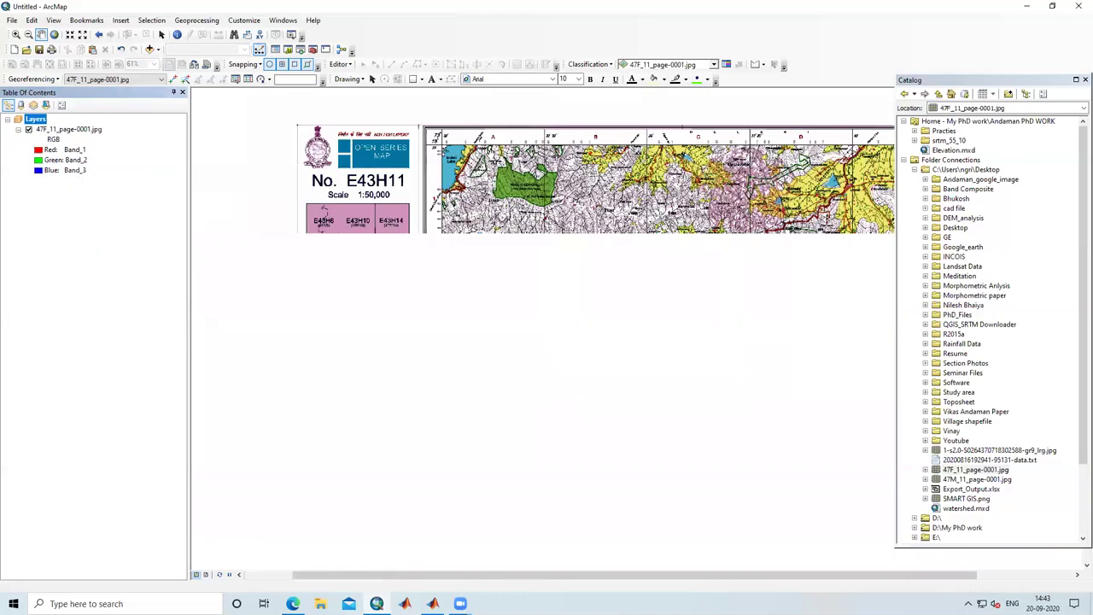
scroll(451, 273, up, 4)
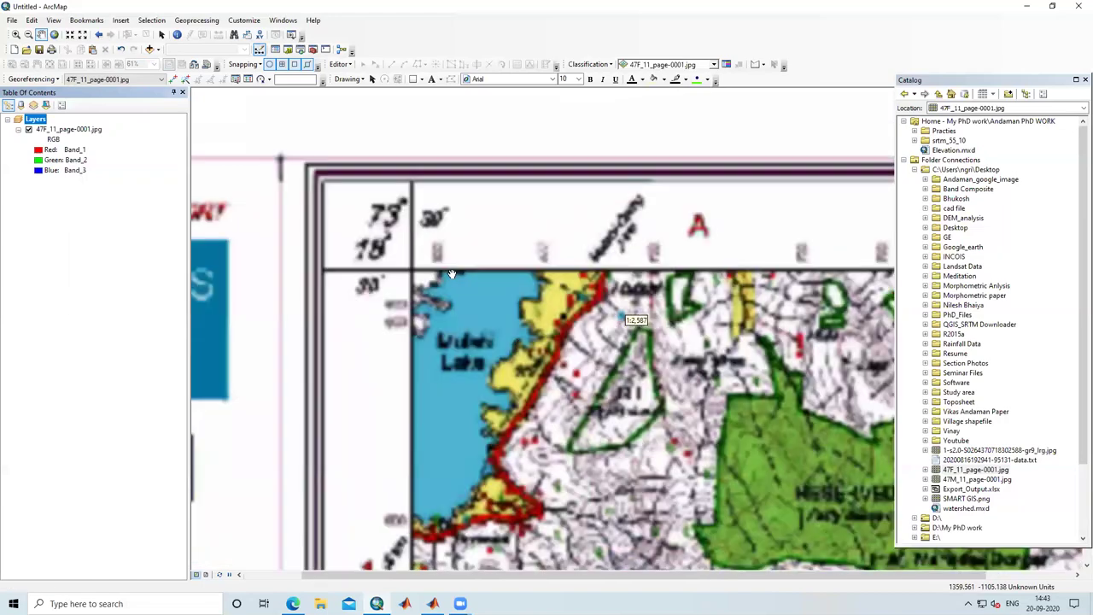
scroll(451, 273, up, 3)
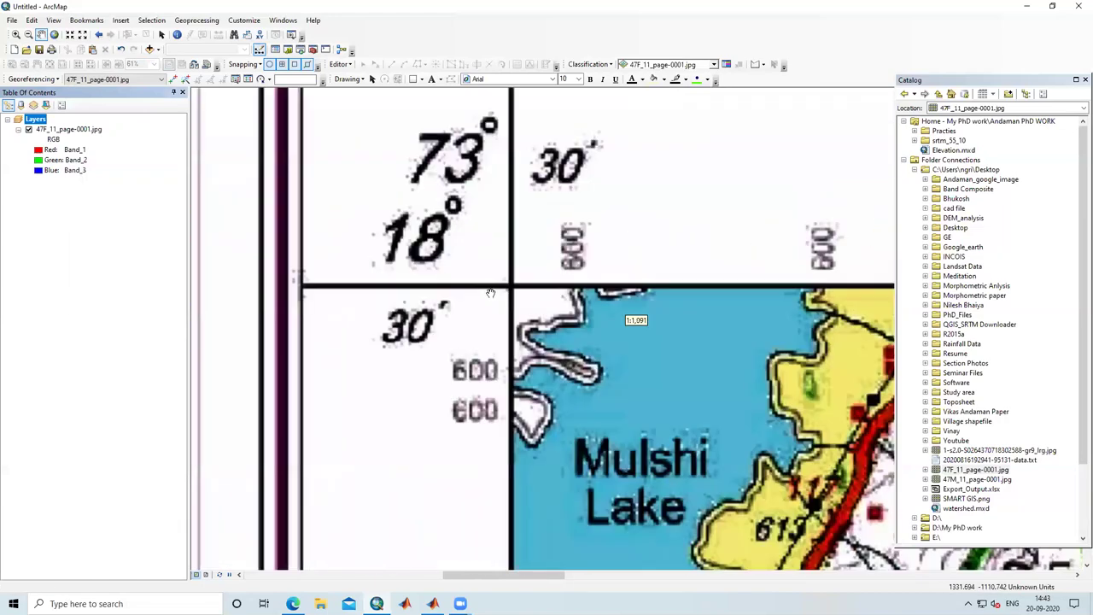
scroll(492, 294, down, 2)
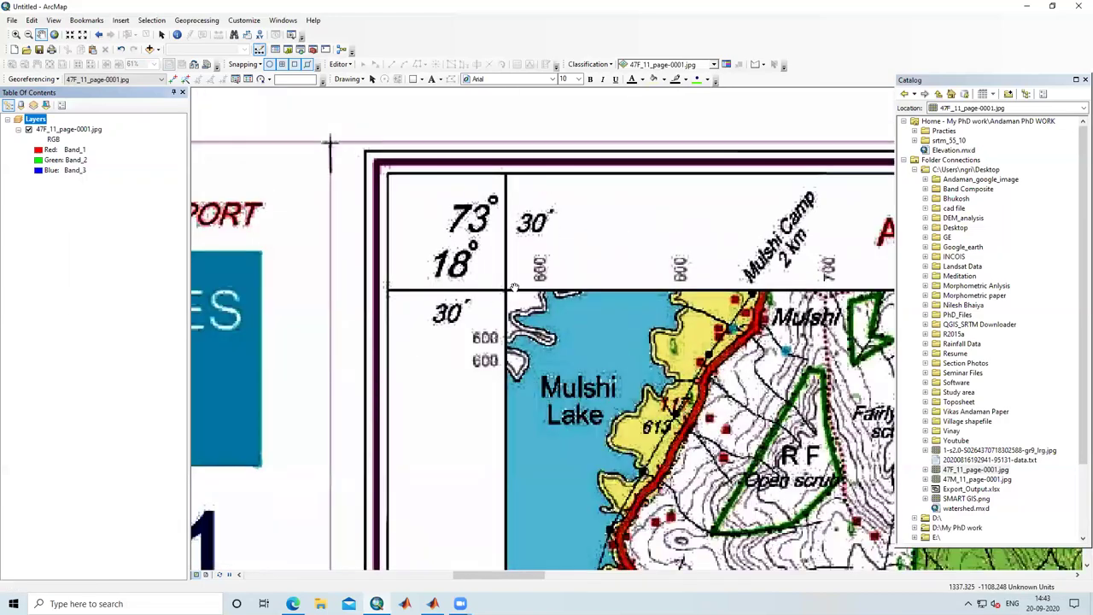
Hide the Georeferencing toolbar, show it again, and dock it in the same row as the Standard toolbar
scroll(513, 303, up, 1)
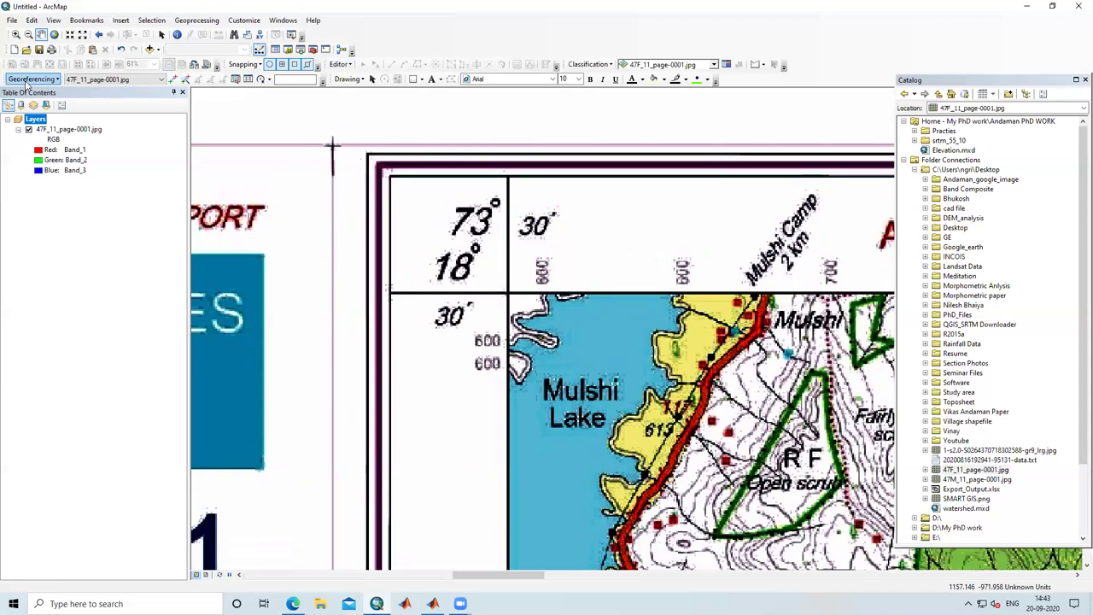
right_click(535, 45)
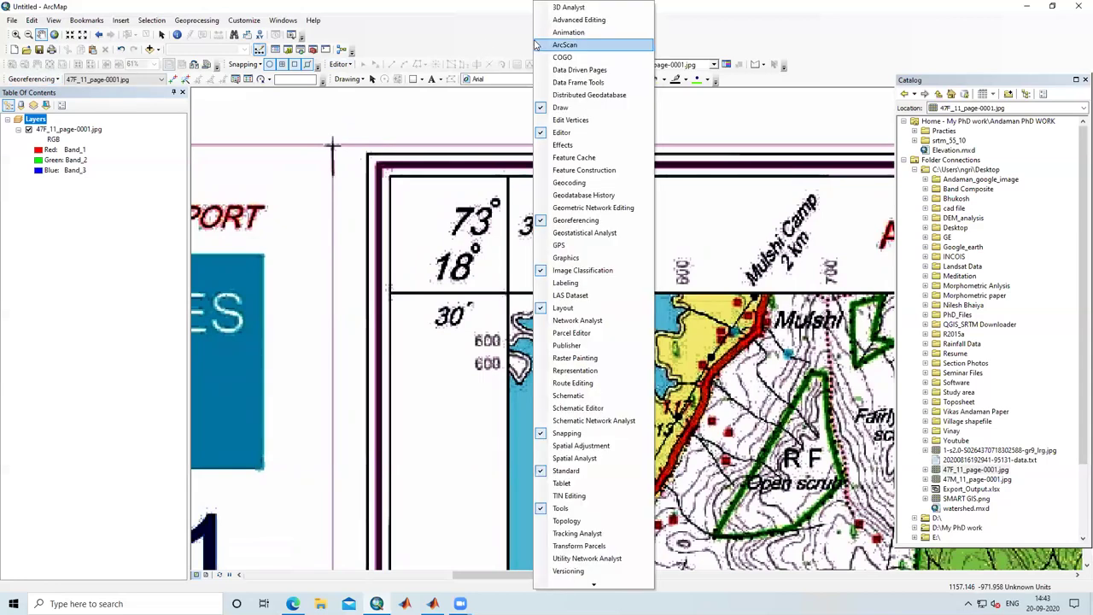
click(550, 221)
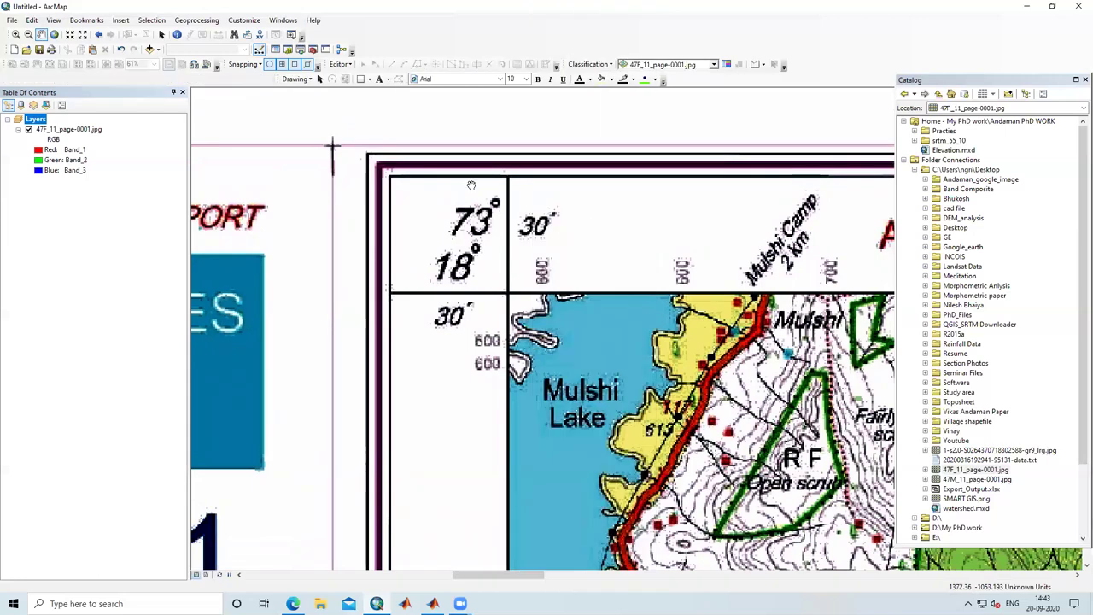
right_click(503, 48)
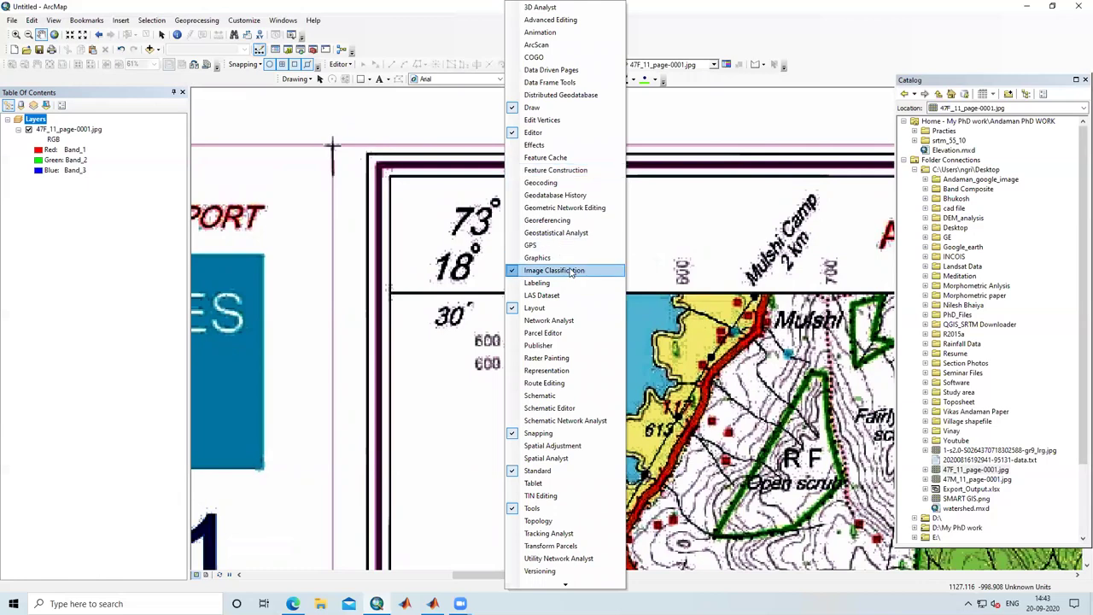
click(533, 220)
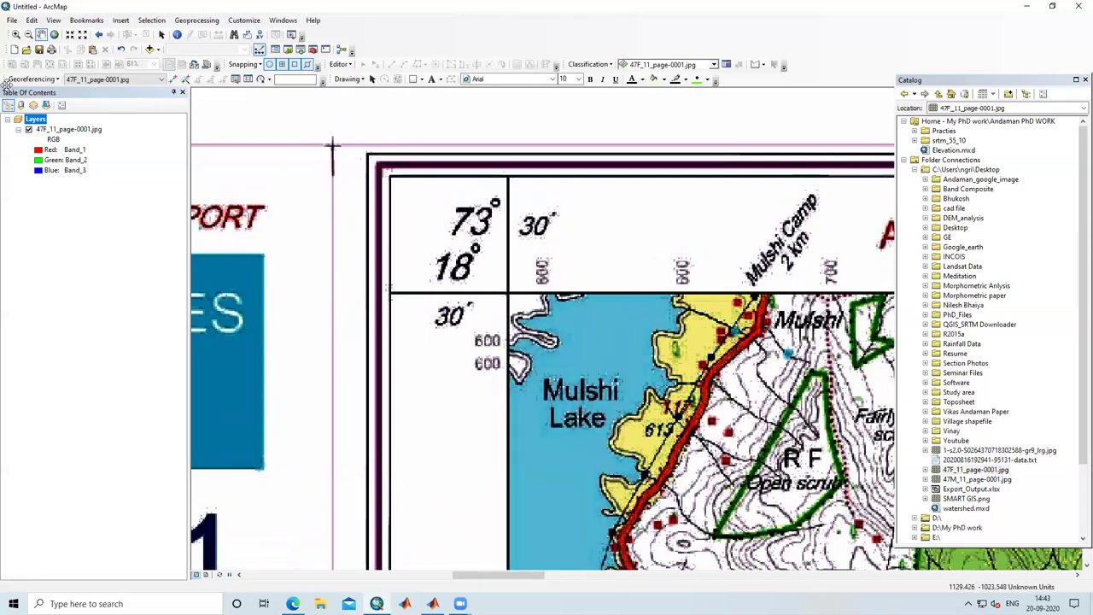
drag(12, 79, 416, 49)
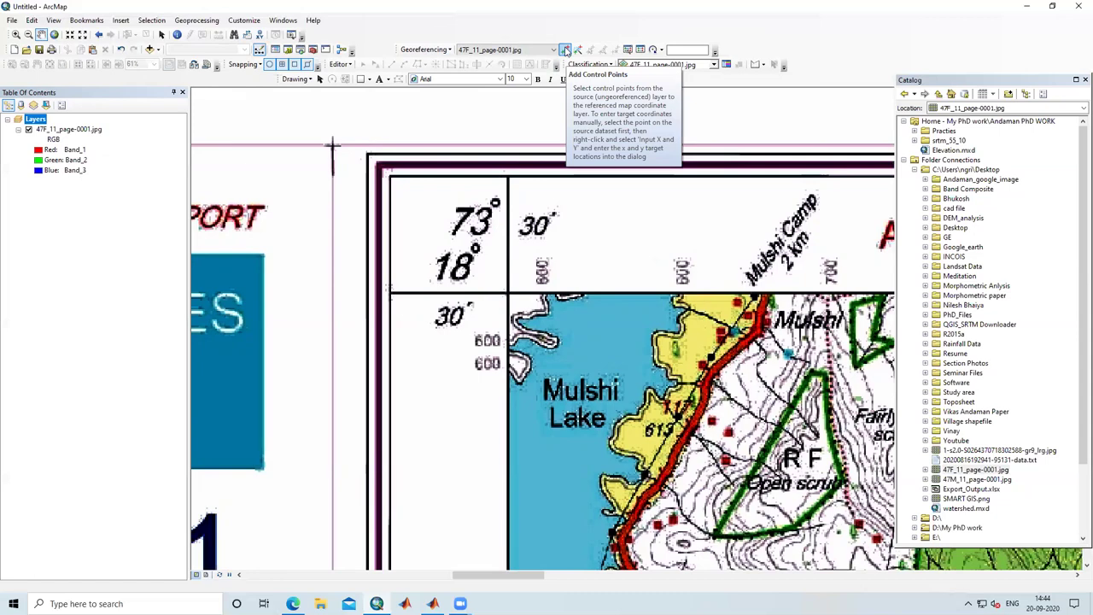
Switch to a blank Excel workbook and enter the corner's longitude as 73, 30 and 00 in cells A2 to C2
click(566, 51)
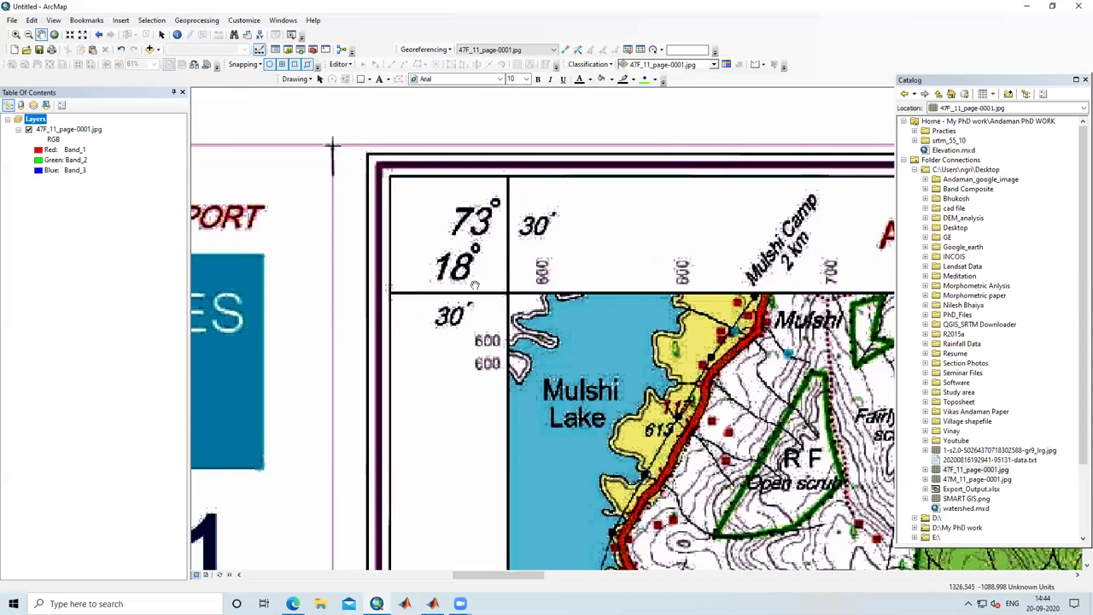
scroll(510, 294, up, 1)
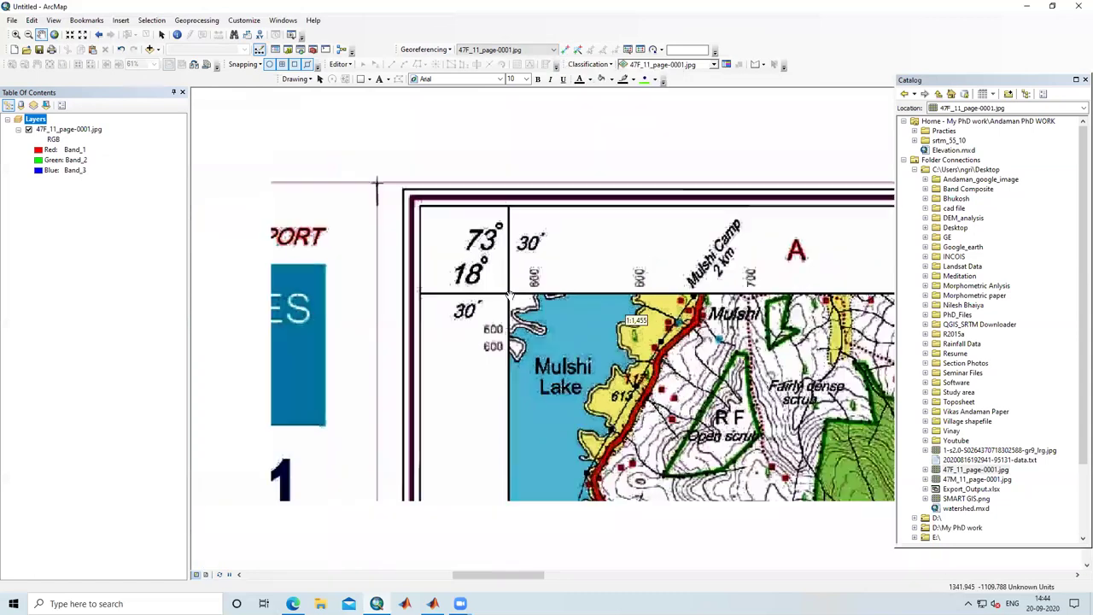
scroll(510, 294, down, 2)
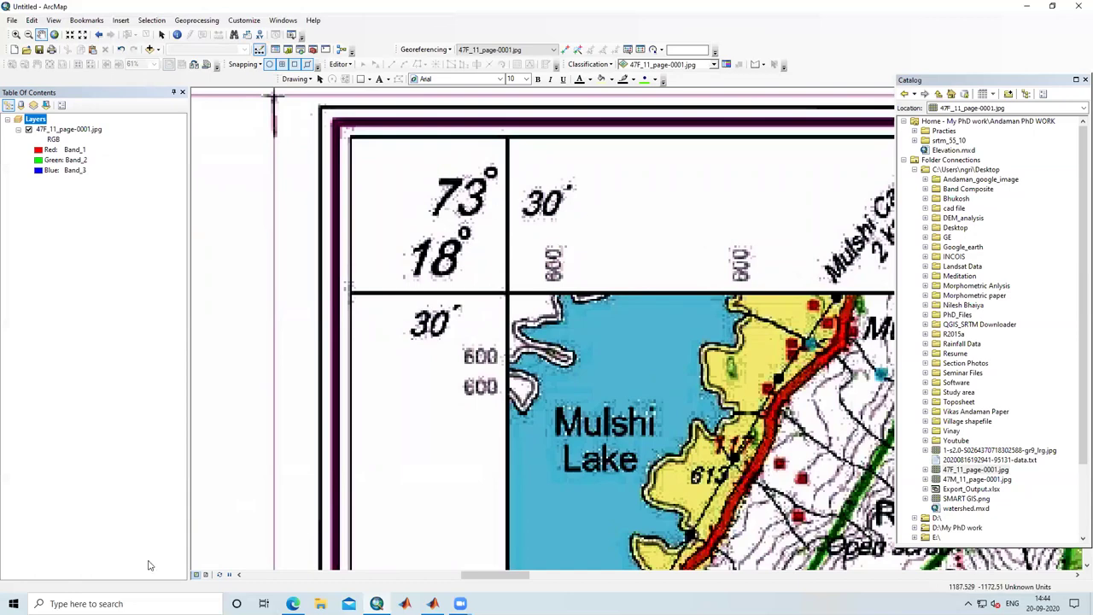
click(128, 603)
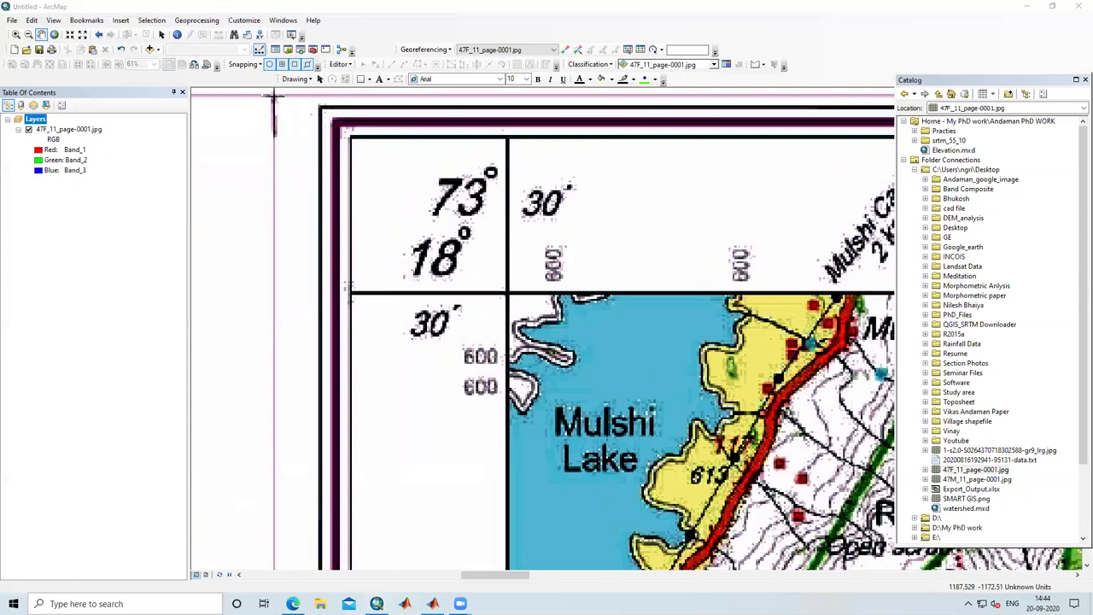
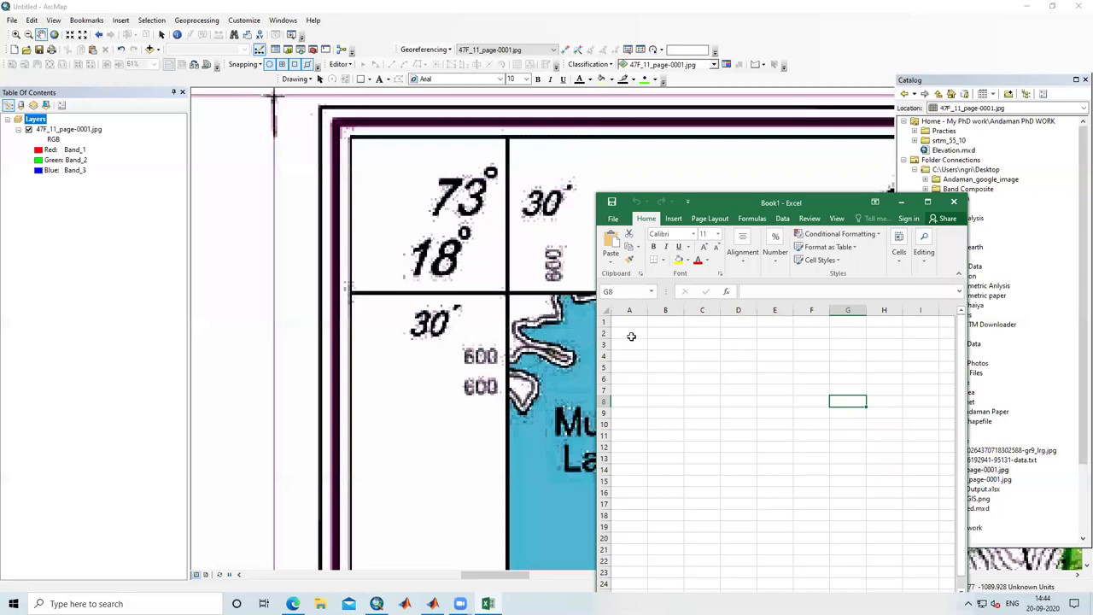
text(73)
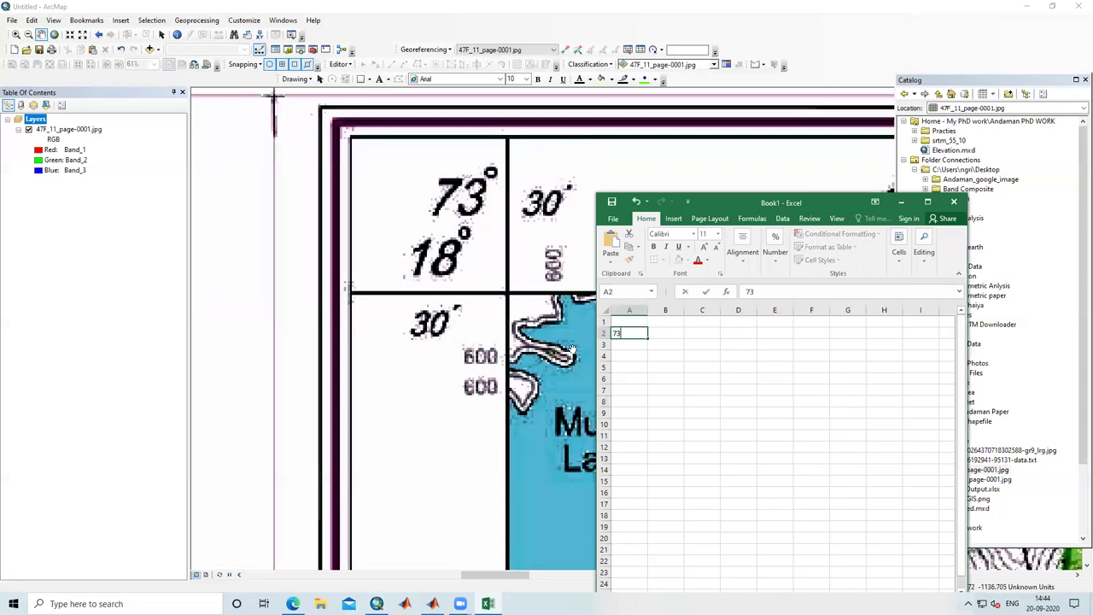
click(661, 333)
text(30)
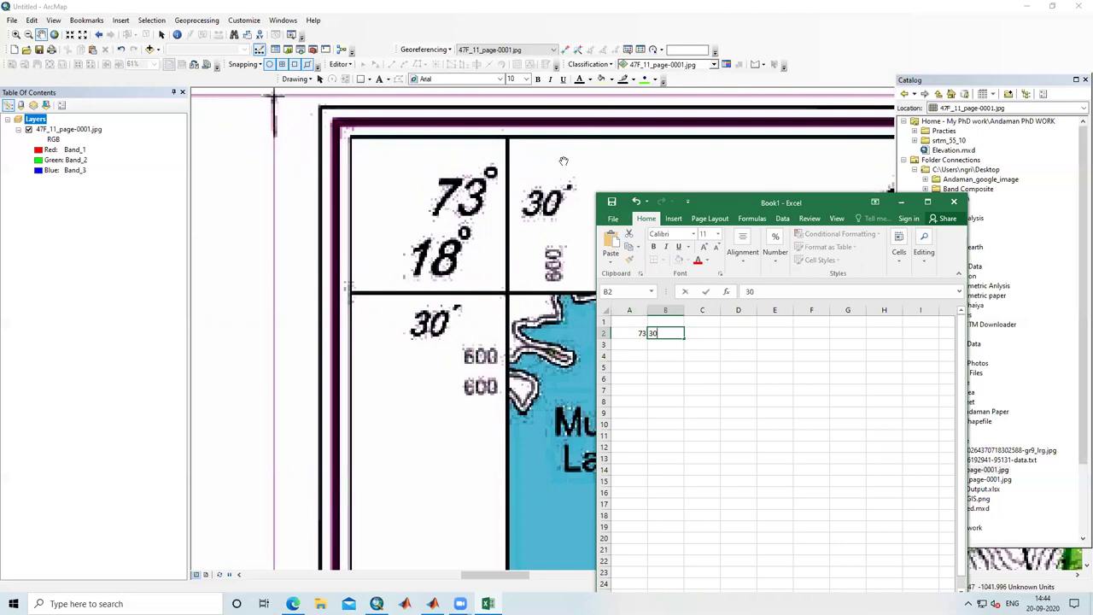
click(707, 332)
text(00)
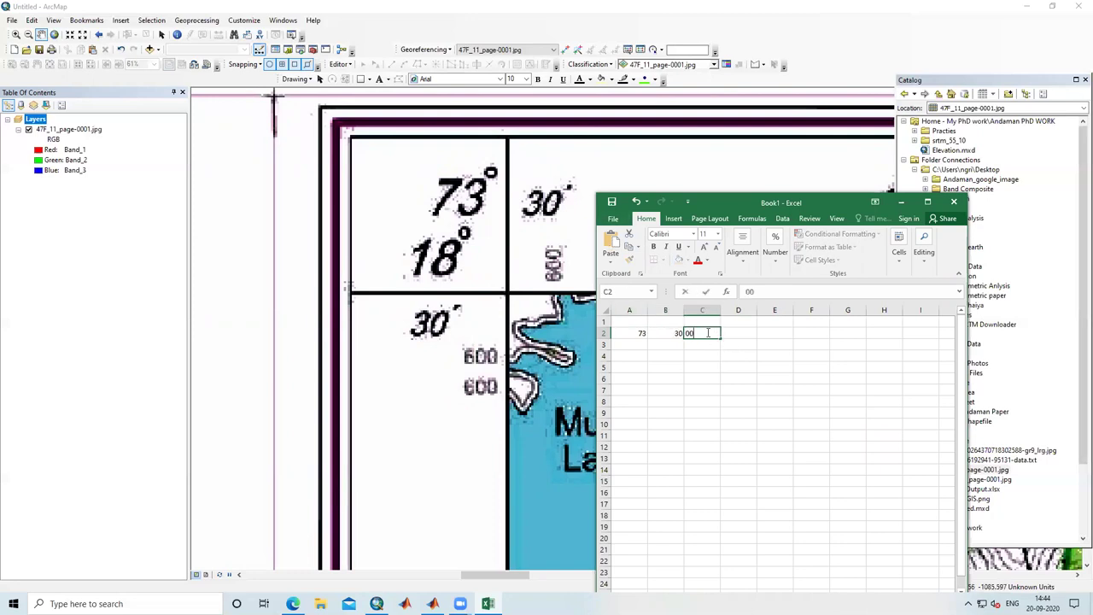
Label the columns deg, min and sec in cells A1 to C1
click(635, 318)
text(d)
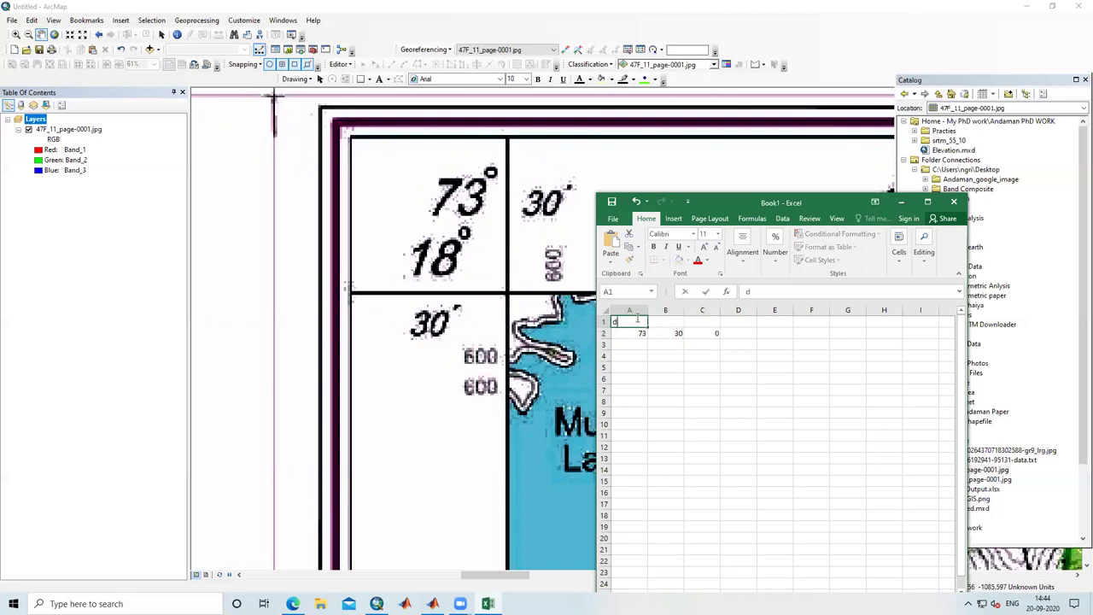
text(eg)
click(664, 320)
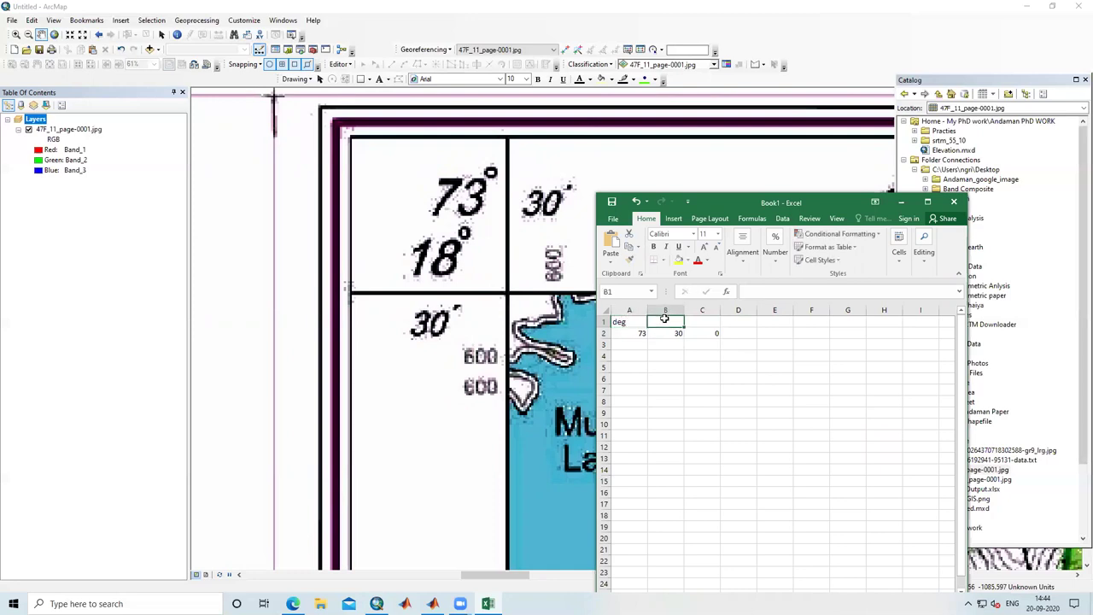
text(min)
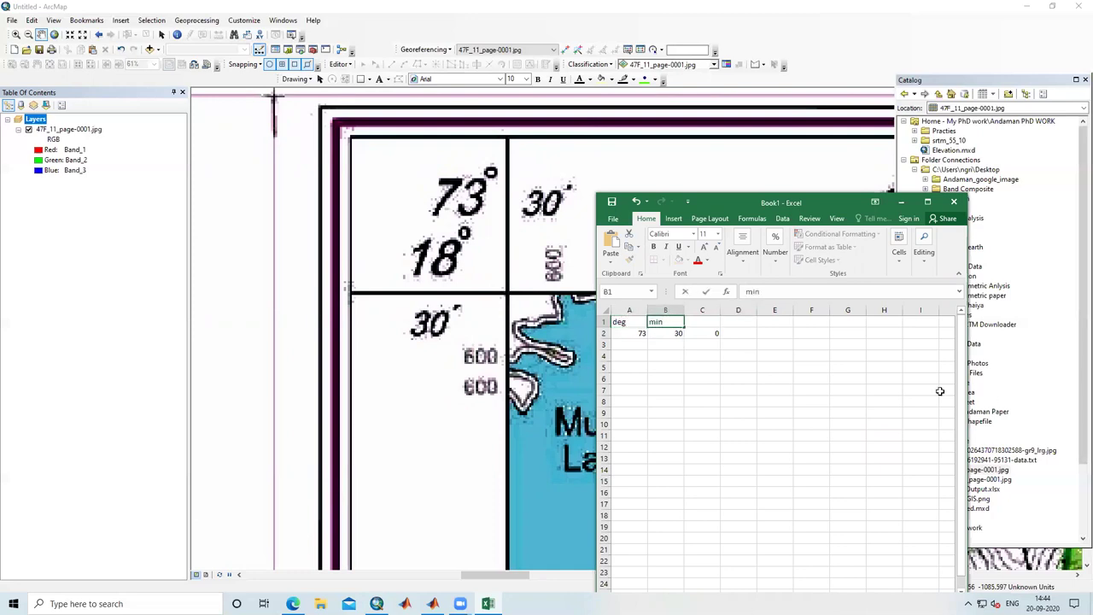
click(700, 322)
text(sec)
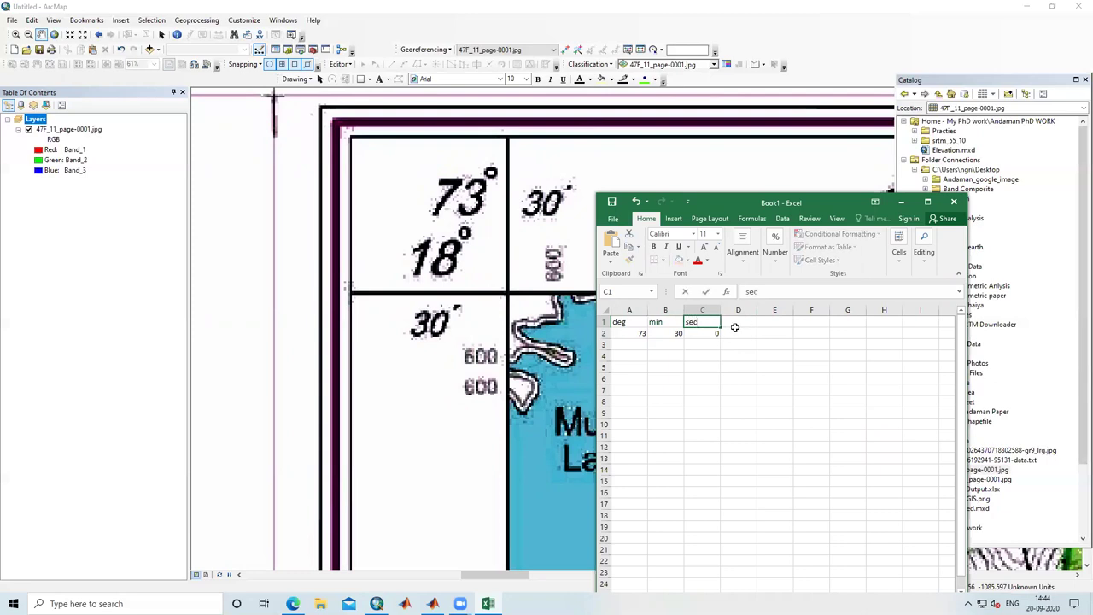
Convert the longitude to decimal degrees in cell D2 with the formula =A2+B2/60+C2/3600
click(741, 332)
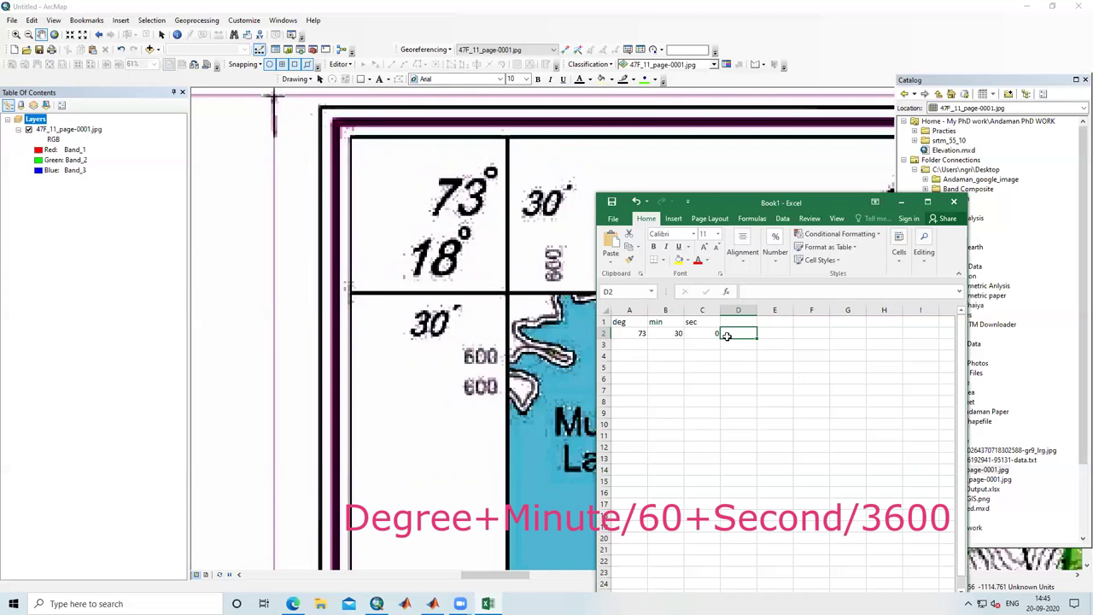
text(=)
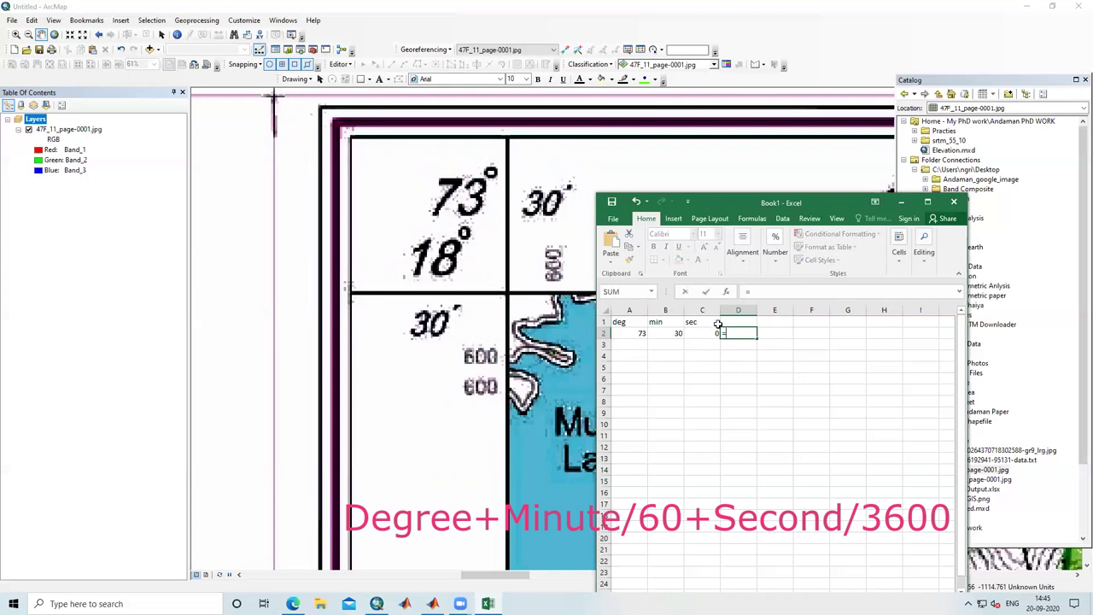
click(638, 332)
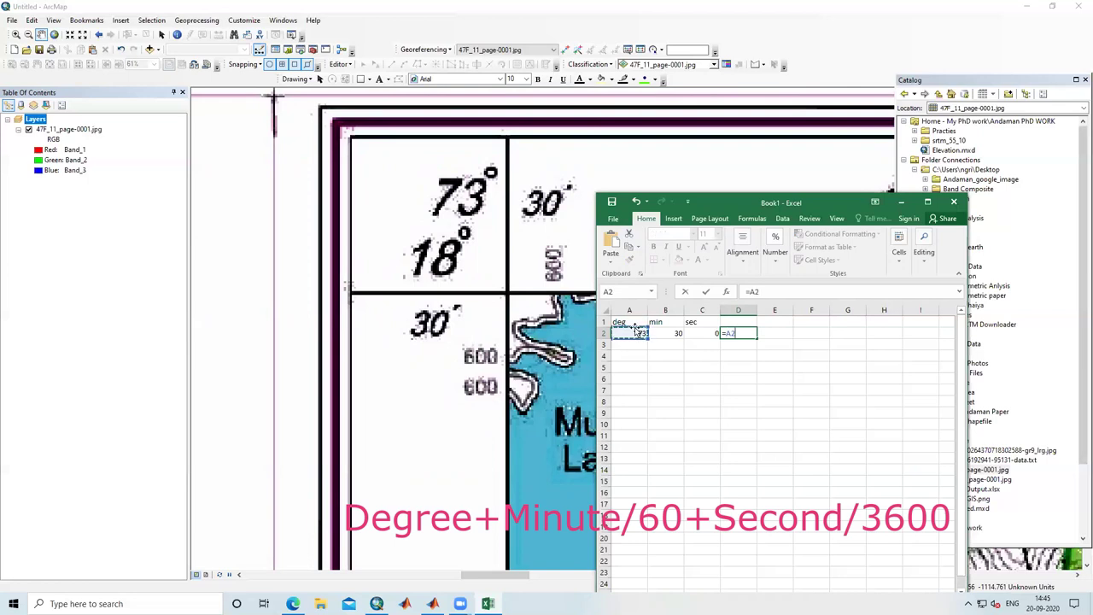
text(+)
click(677, 333)
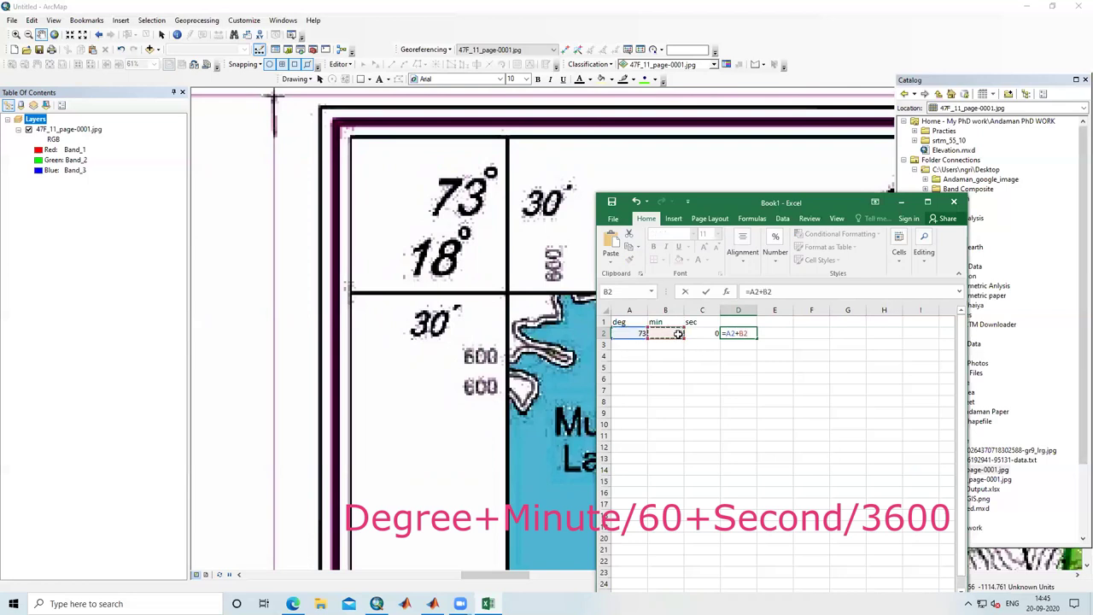
text(/60+)
click(693, 332)
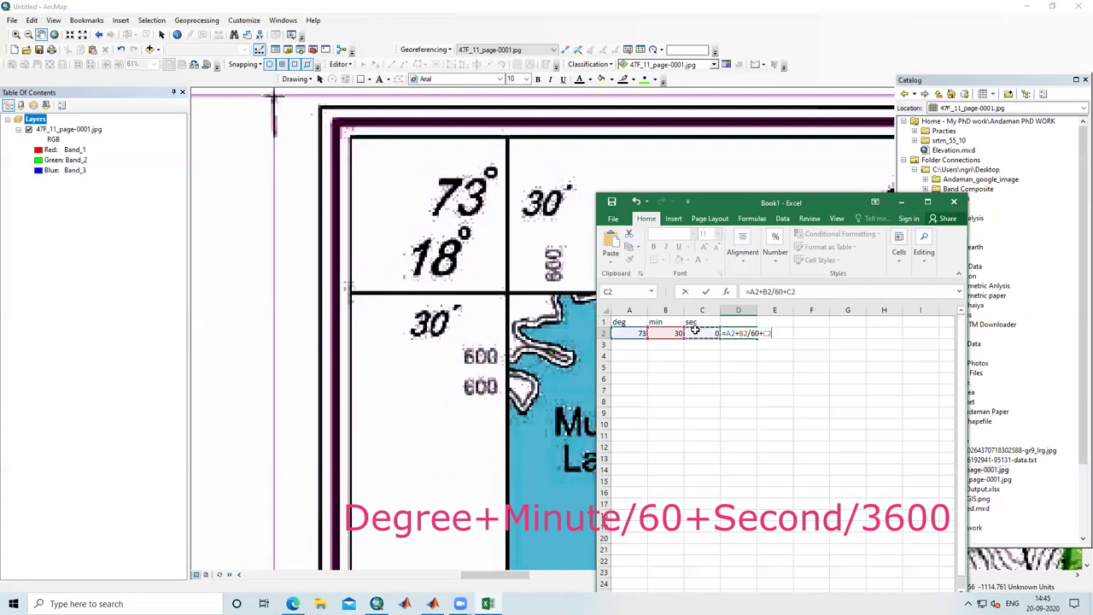
text(/3600)
key(Return)
key(Up)
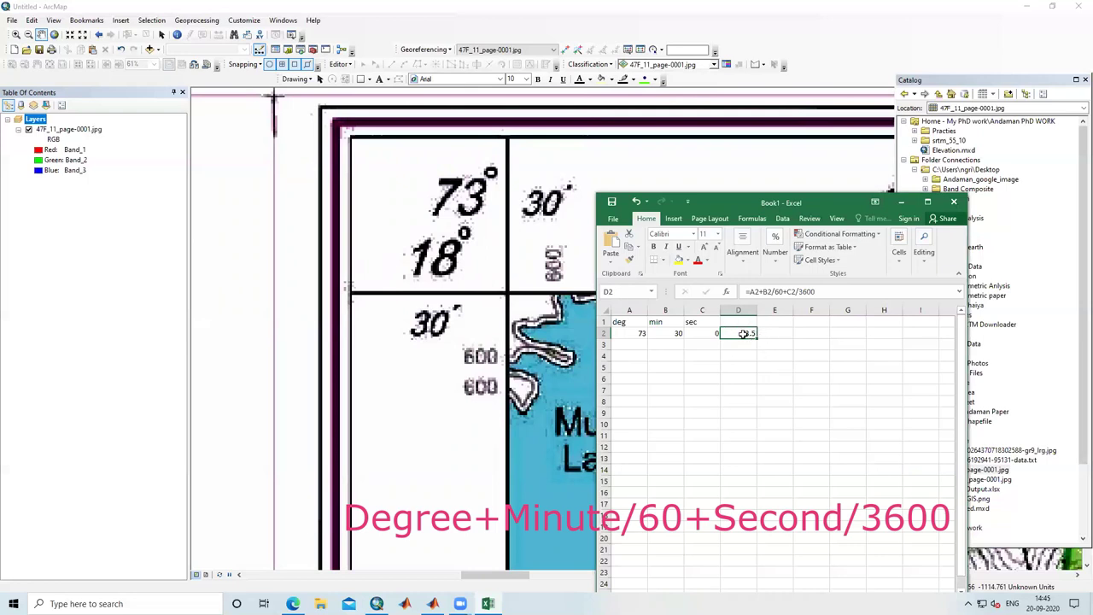
Enter the corner's latitude as 18, 30 and 00 in cells A3 to C3
click(634, 345)
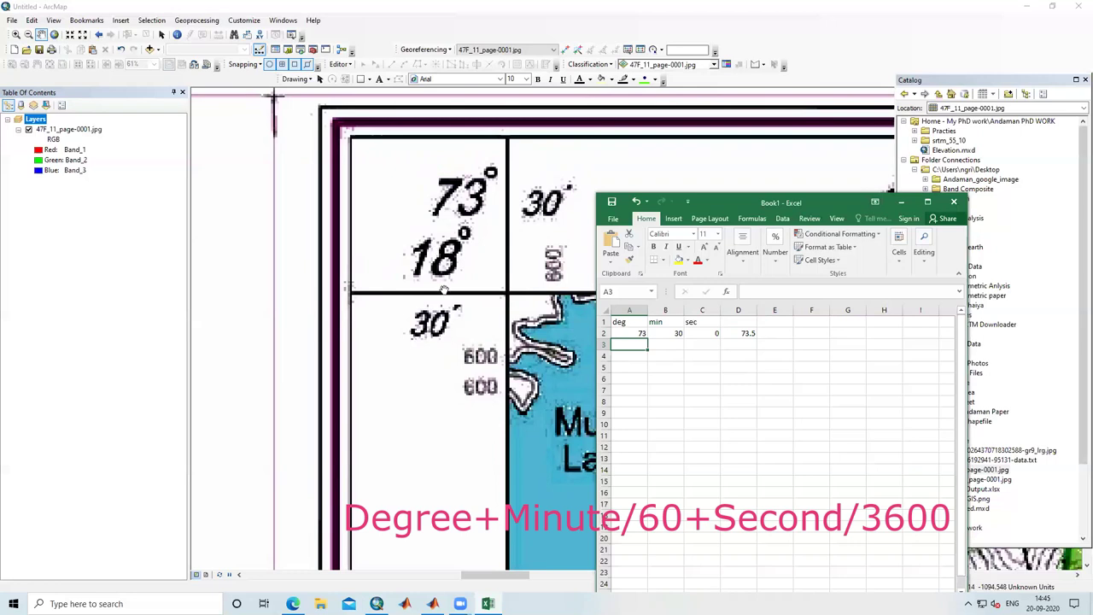
text(18)
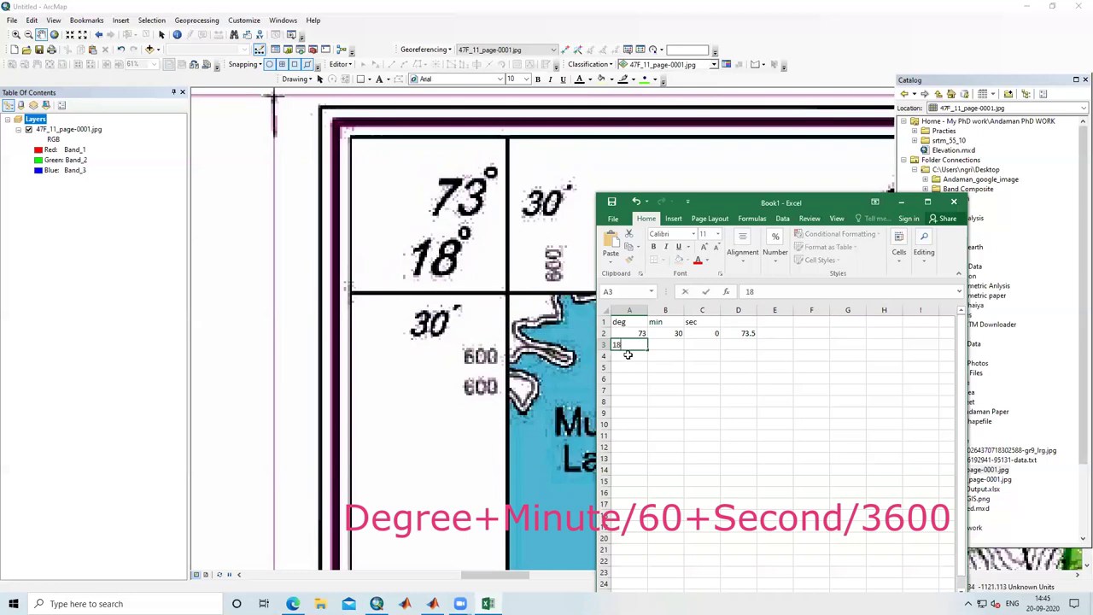
click(673, 345)
text(30)
click(700, 347)
text(00)
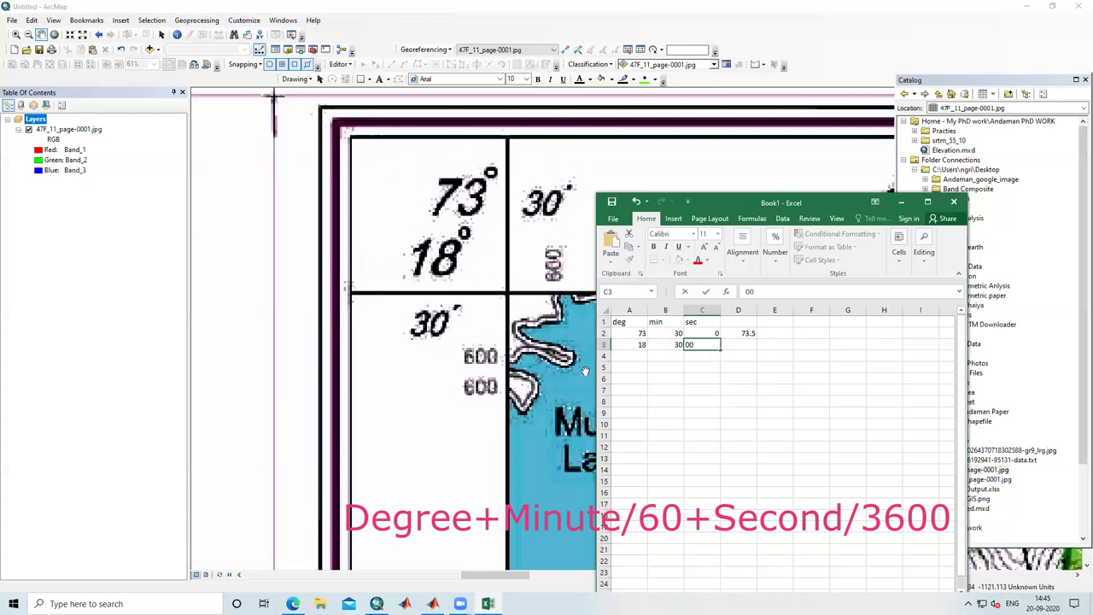
Convert the latitude to decimal degrees in cell D3 with the formula =A3+B3/60+C3/3600
click(741, 344)
click(760, 295)
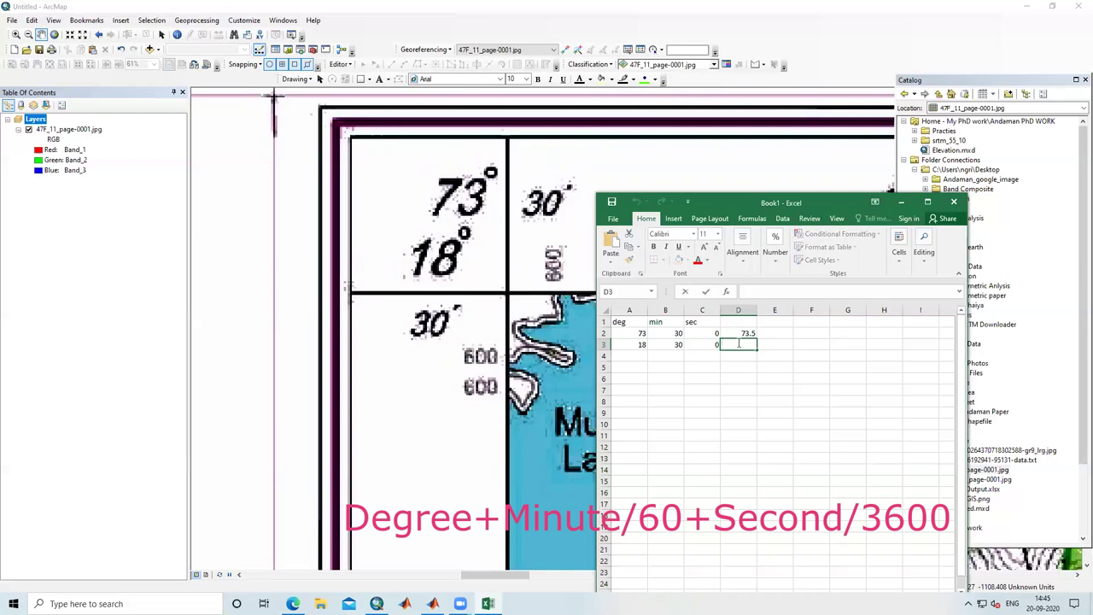
text(=)
click(636, 344)
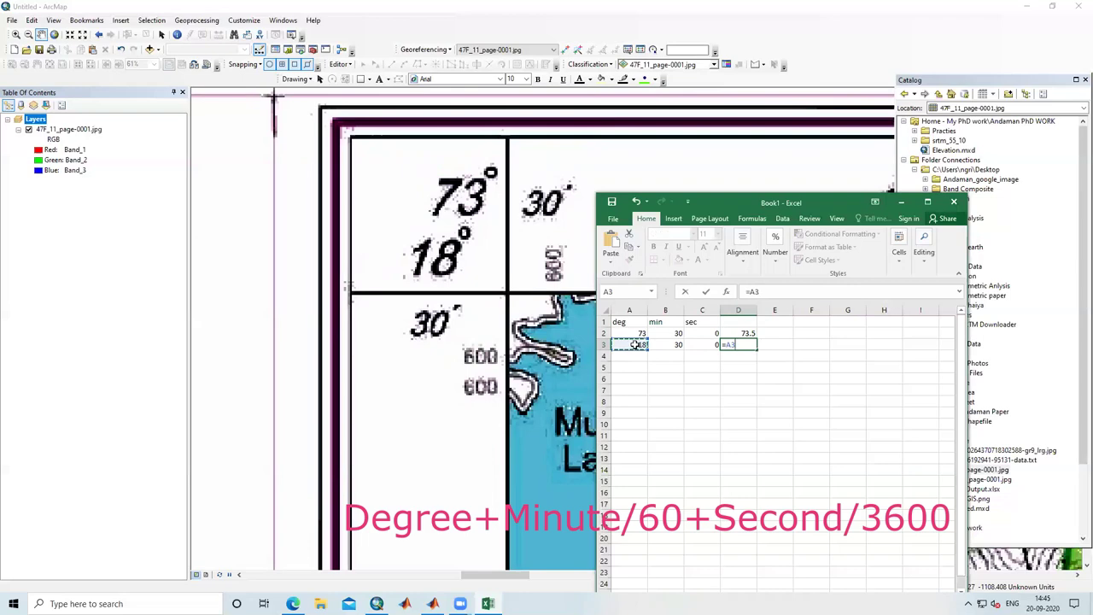
text(+)
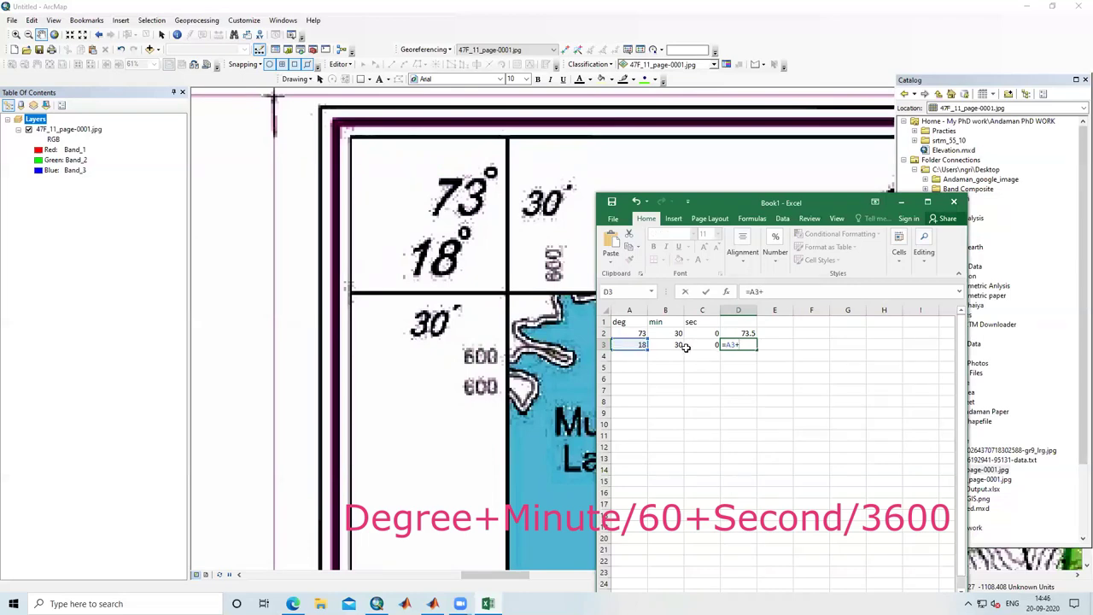
click(674, 344)
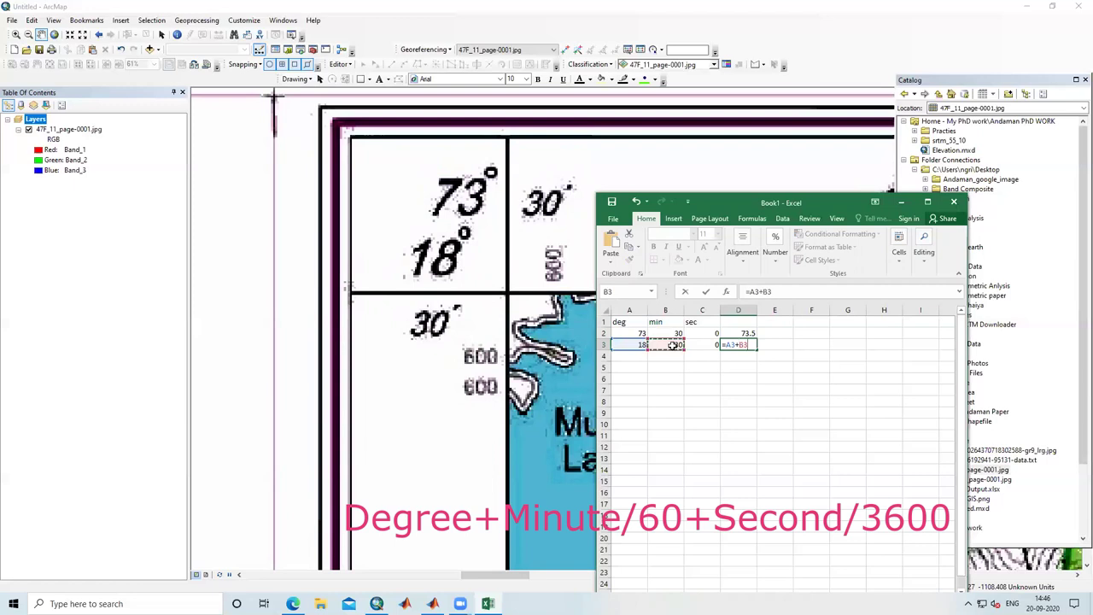
text(/60+)
click(704, 344)
text(/3600)
key(Return)
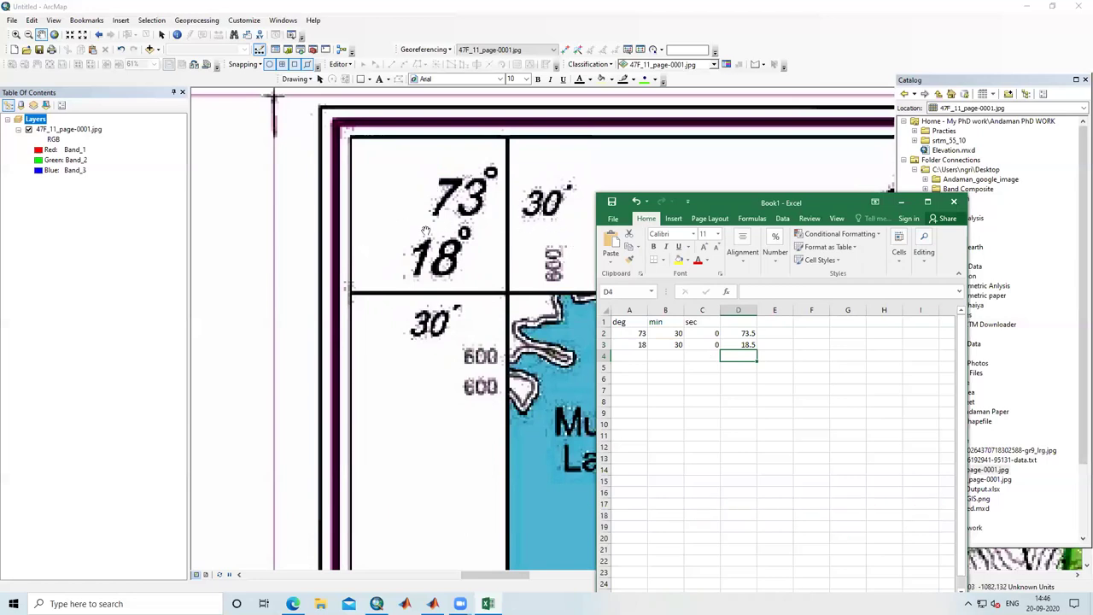
Return to ArcMap and place a control point on the map frame's north-west corner, at 73°30' and 18°30'
click(904, 205)
scroll(499, 290, up, 2)
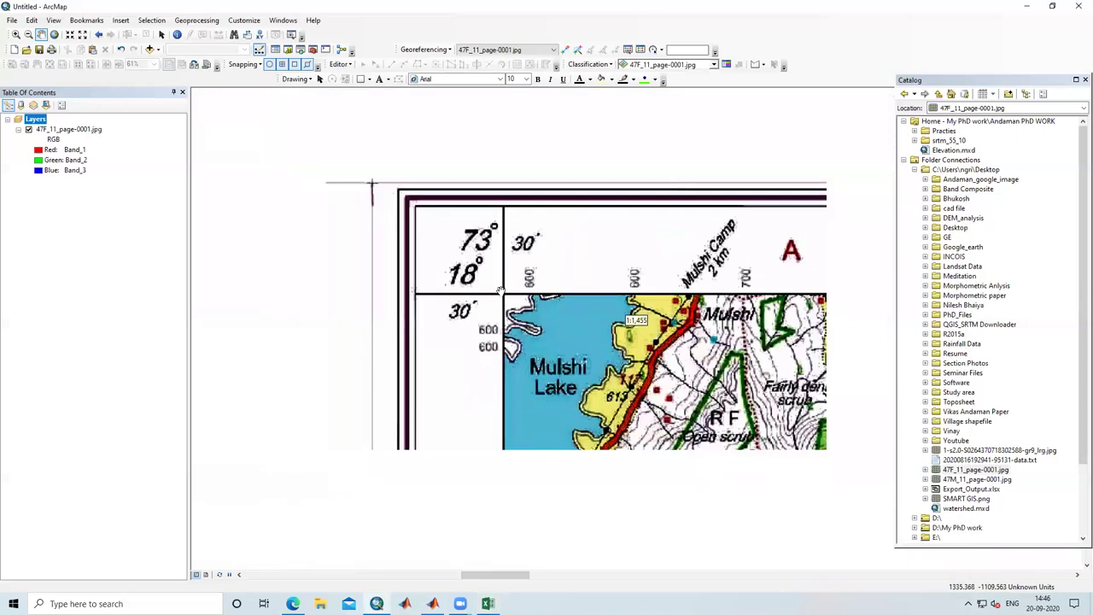
scroll(499, 290, down, 3)
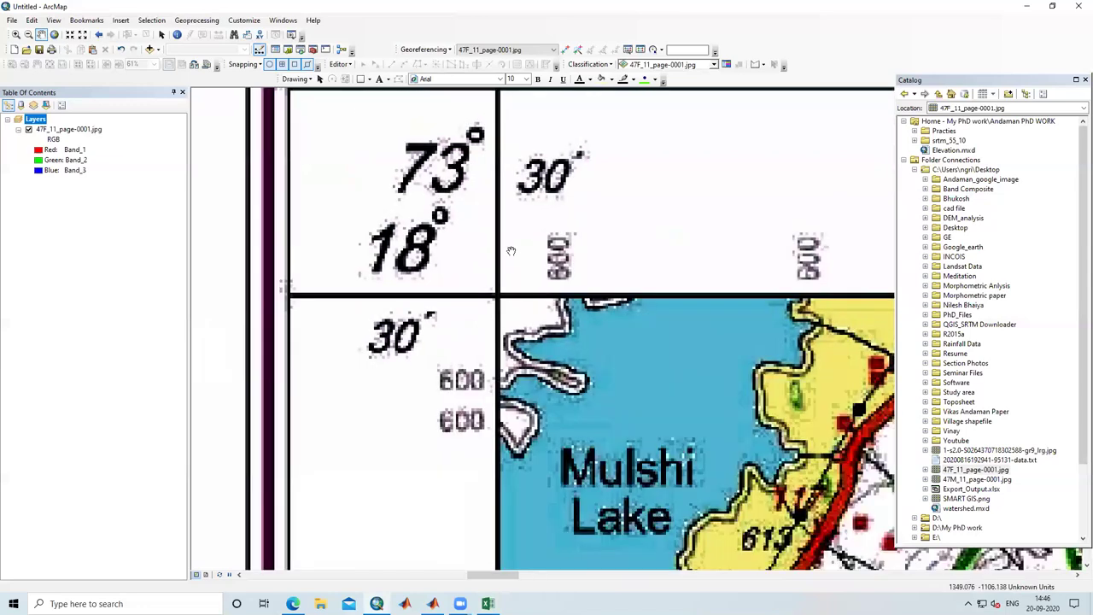
click(565, 49)
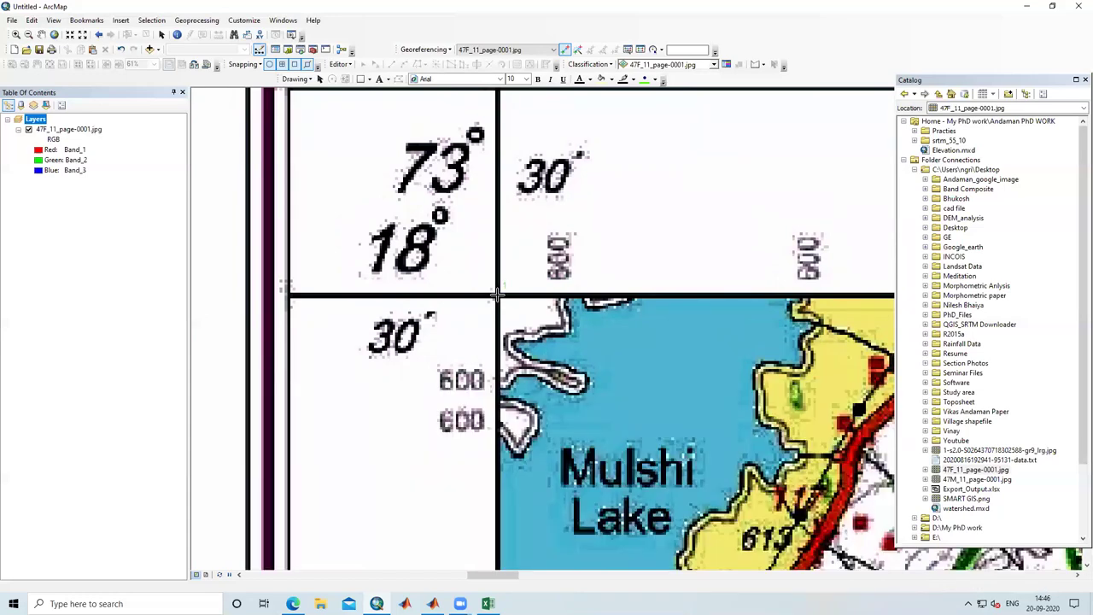
right_click(497, 293)
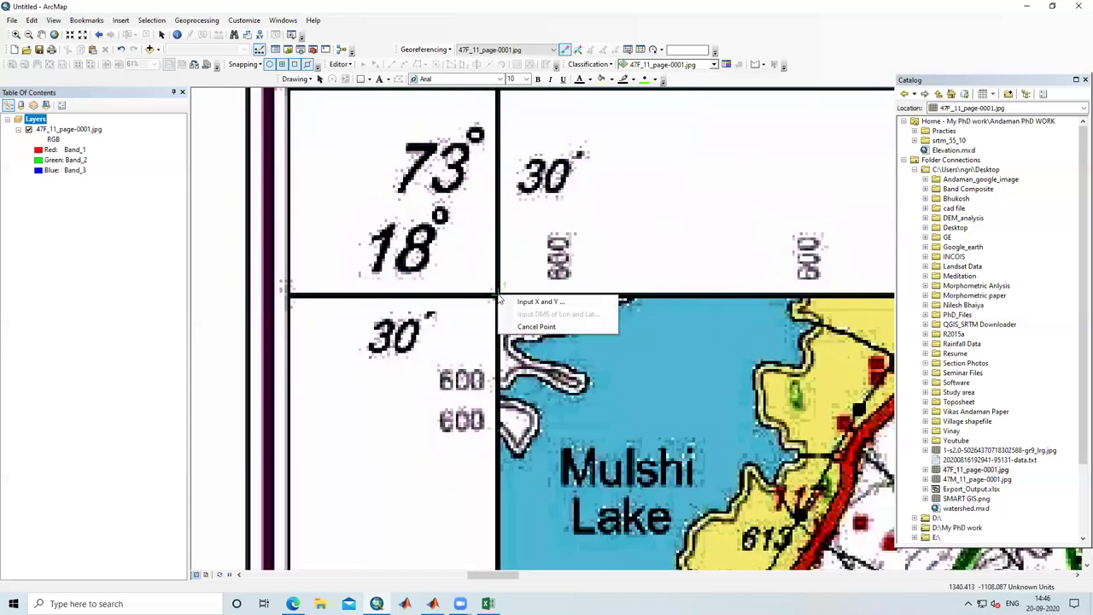
Set the north-west control point's coordinates to X 73.50 and Y 18.50
click(549, 303)
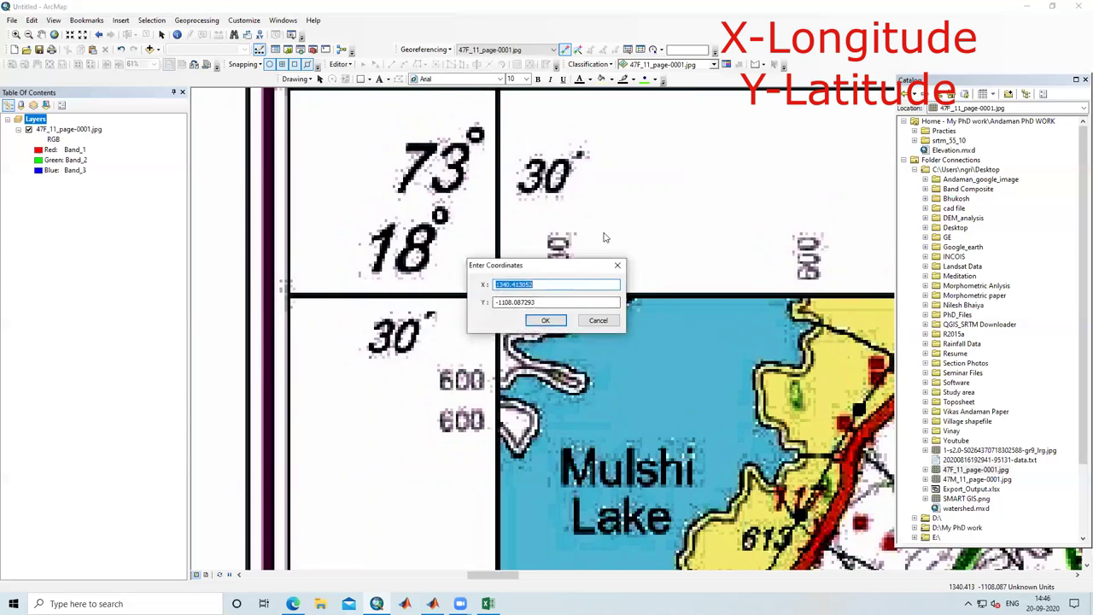
drag(541, 259, 714, 173)
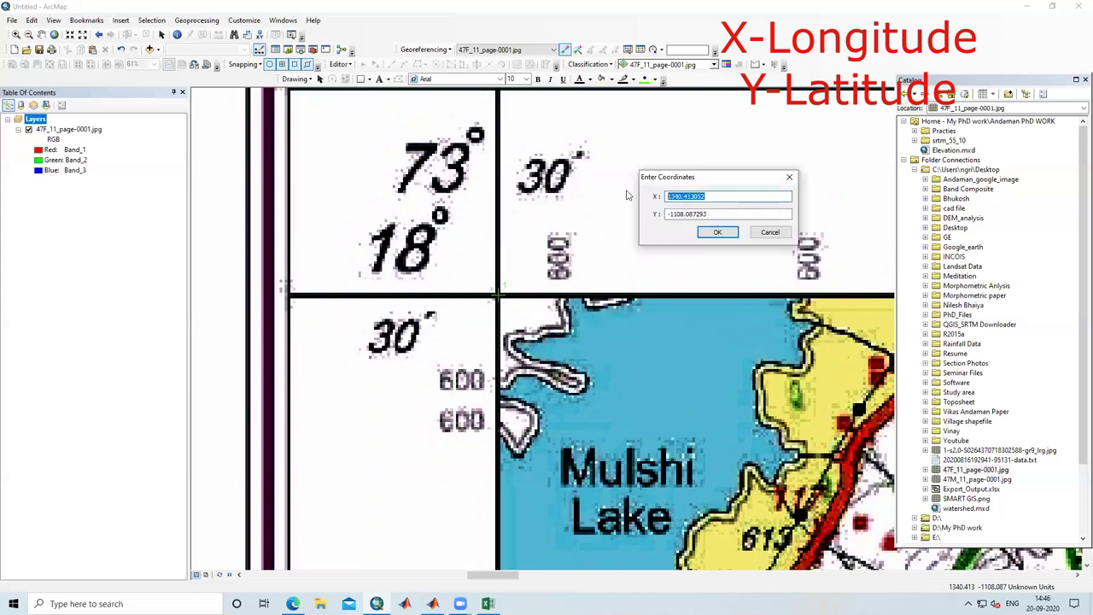
key(BackSpace)
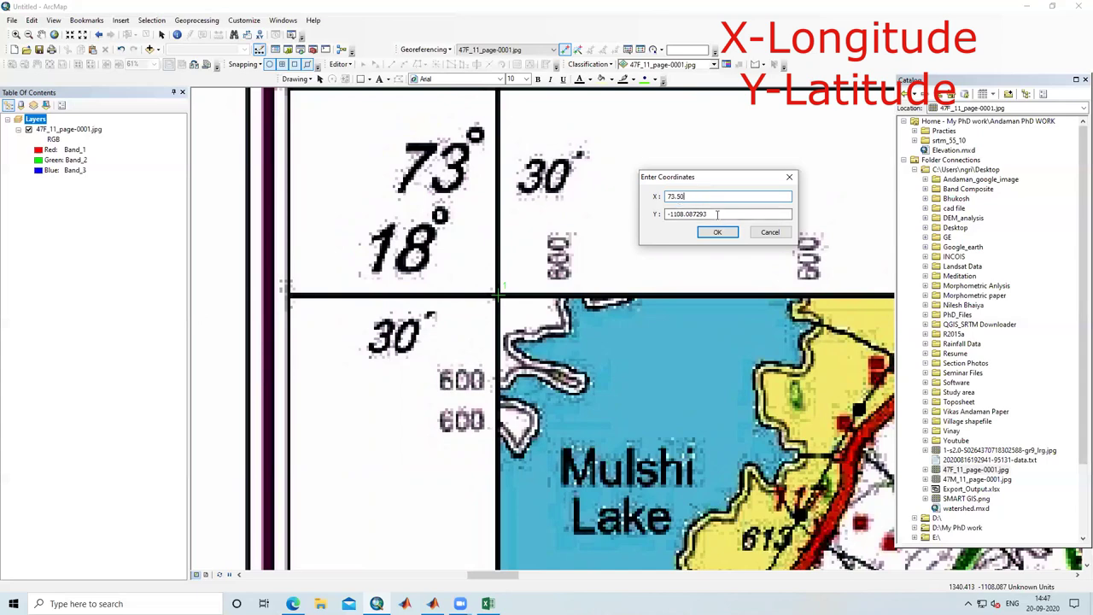
key(Tab)
text(18)
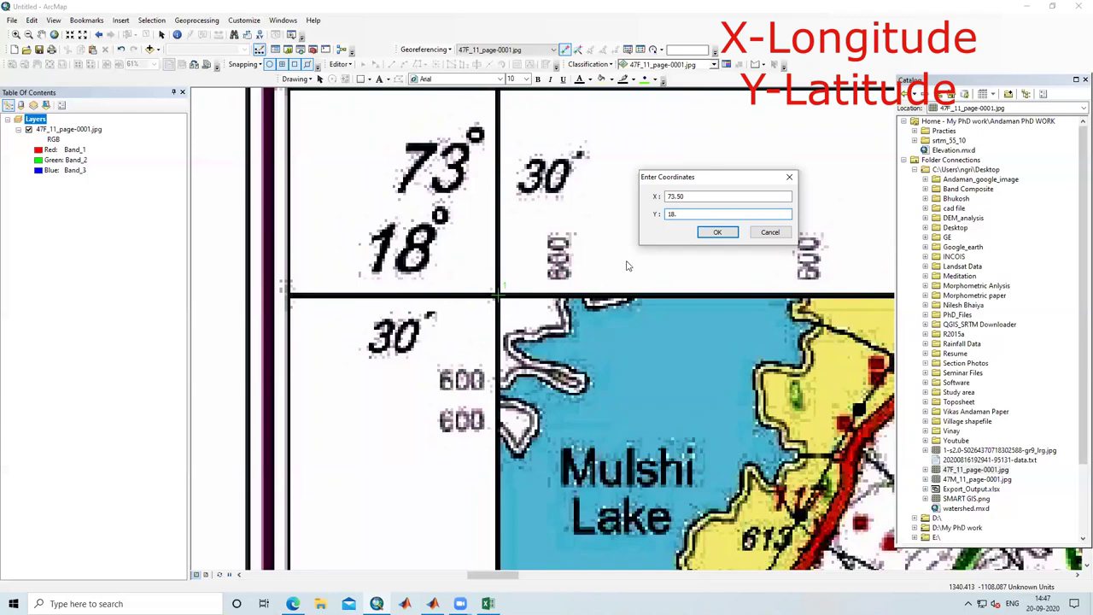
text(.50)
click(717, 232)
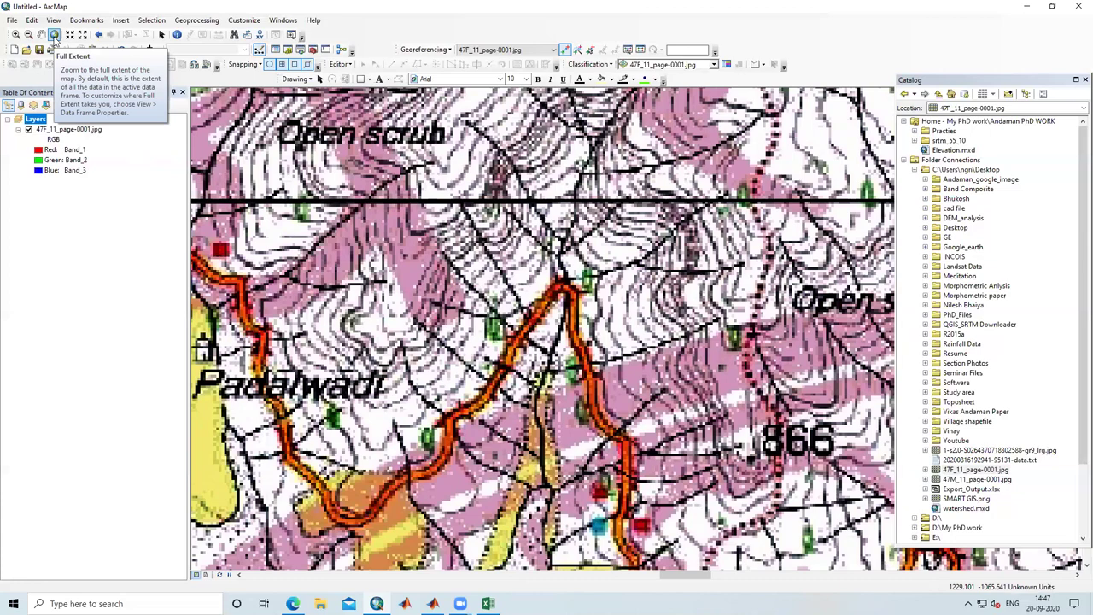
click(53, 35)
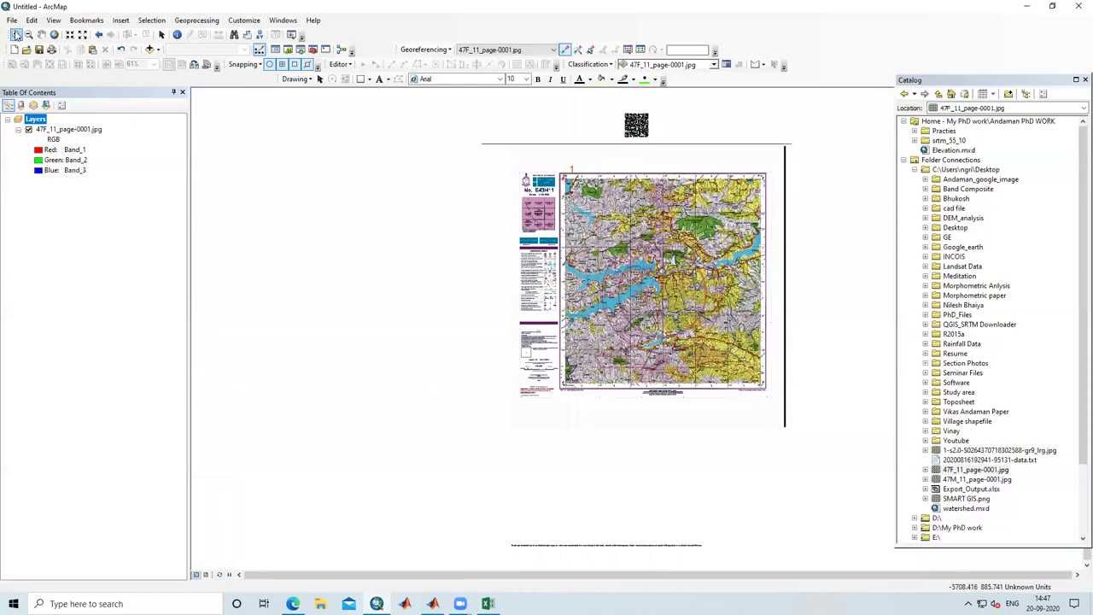
click(15, 35)
drag(566, 171, 786, 299)
click(316, 443)
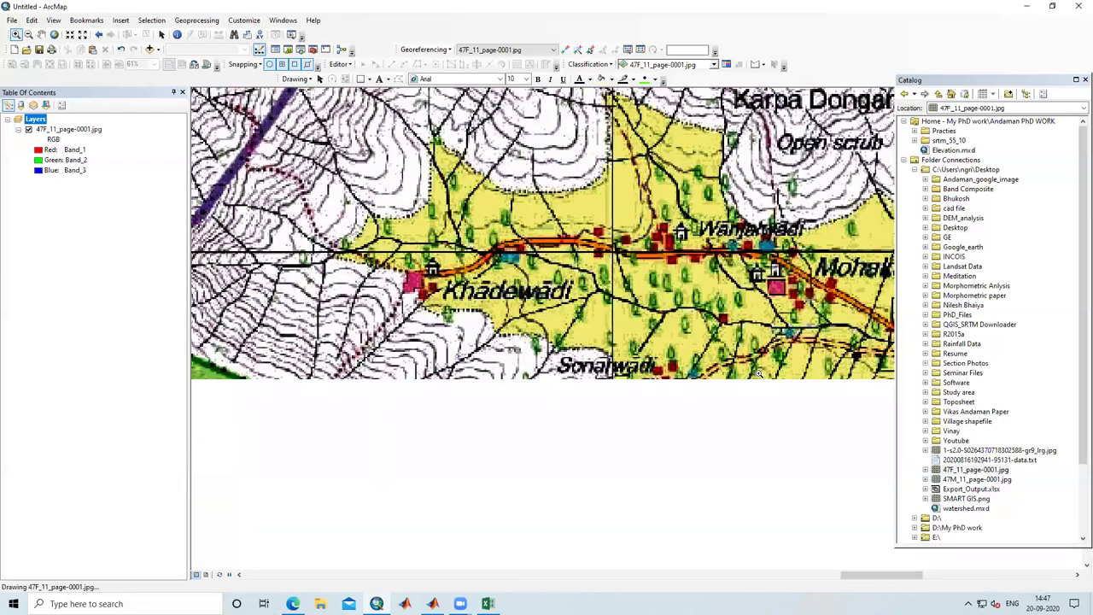
click(28, 35)
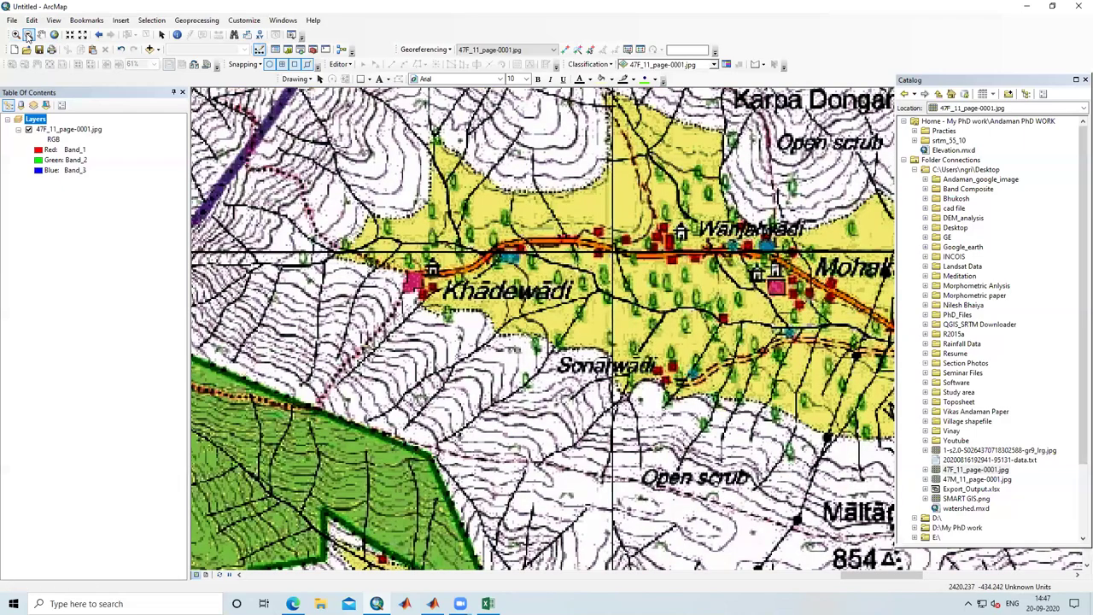
drag(796, 523, 418, 270)
click(539, 291)
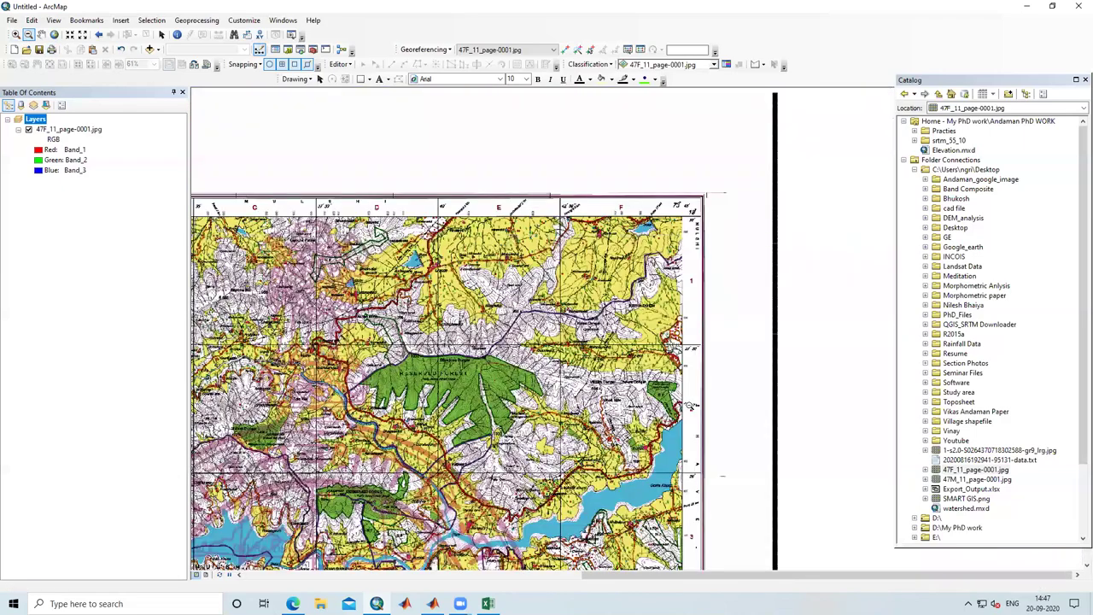
click(539, 291)
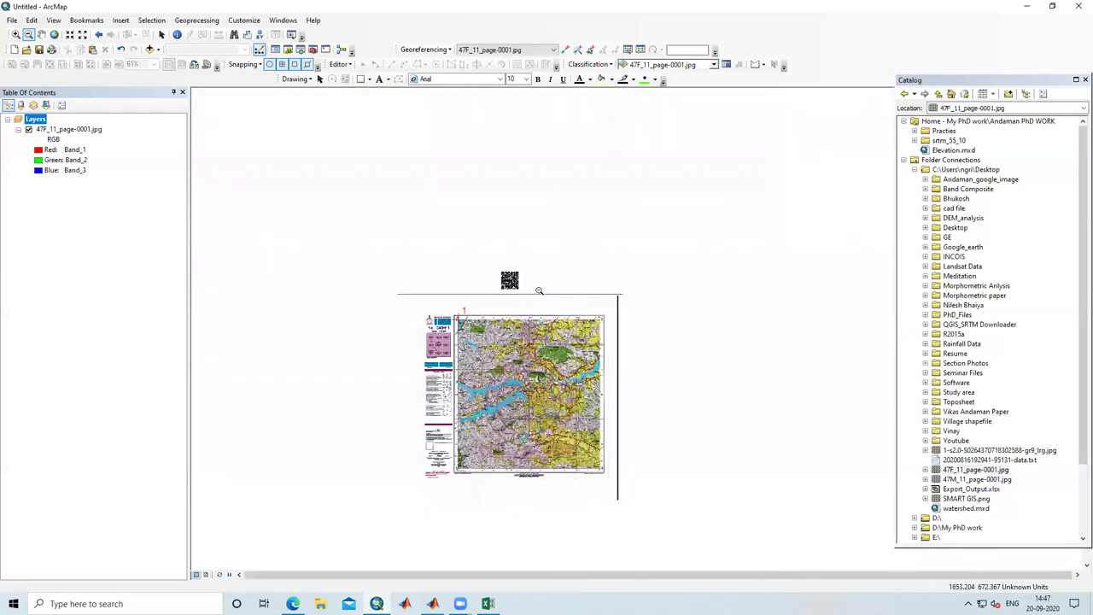
click(41, 34)
drag(660, 367, 724, 320)
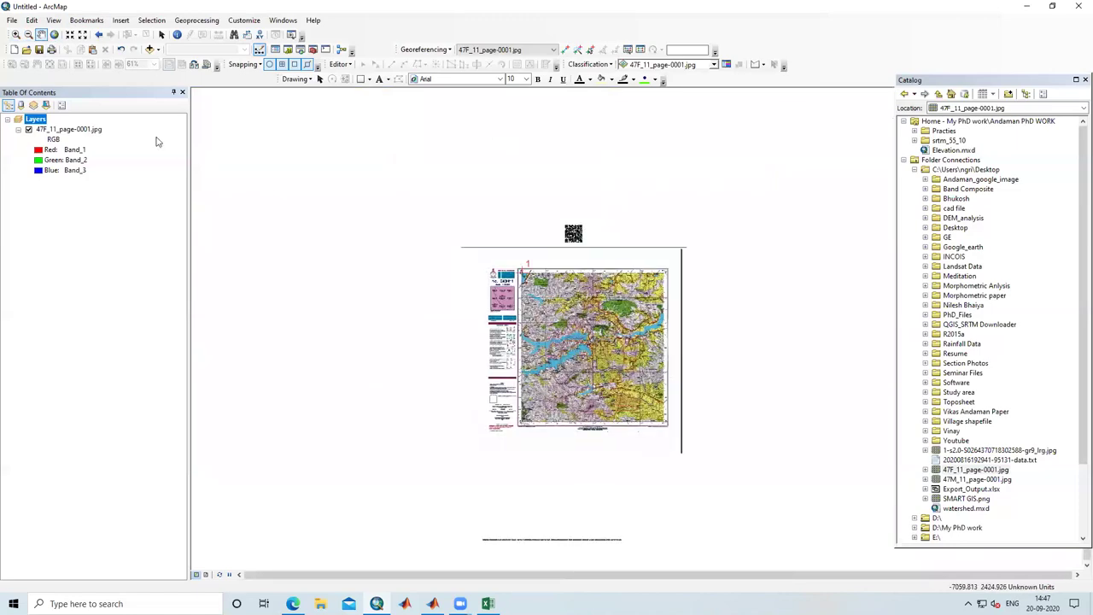
Place a control point on the map frame's north-east corner, at 73°45' and 18°30'
click(53, 34)
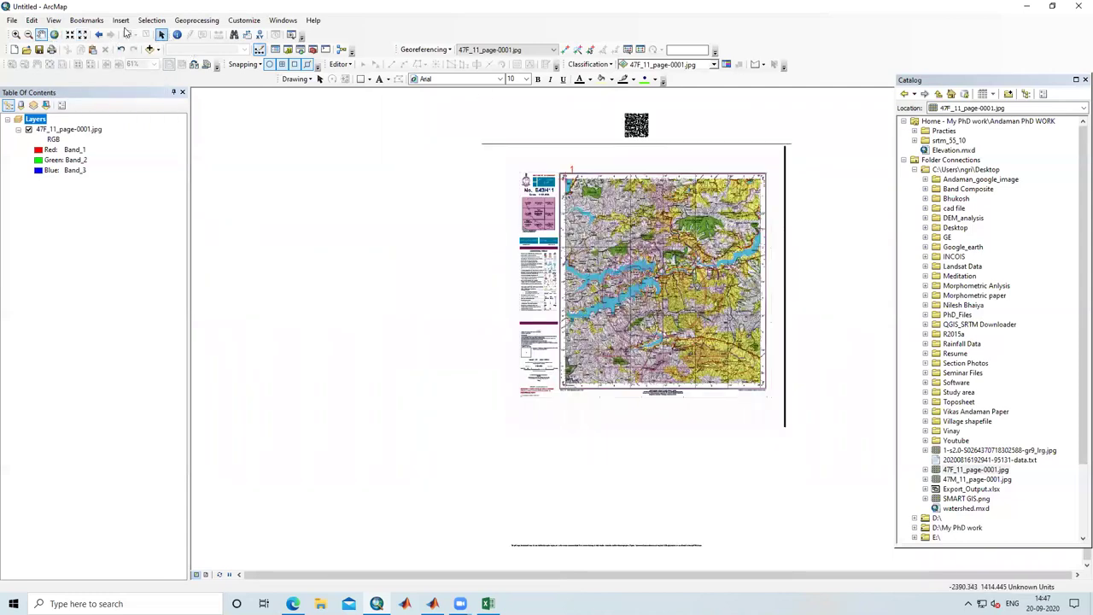
click(16, 34)
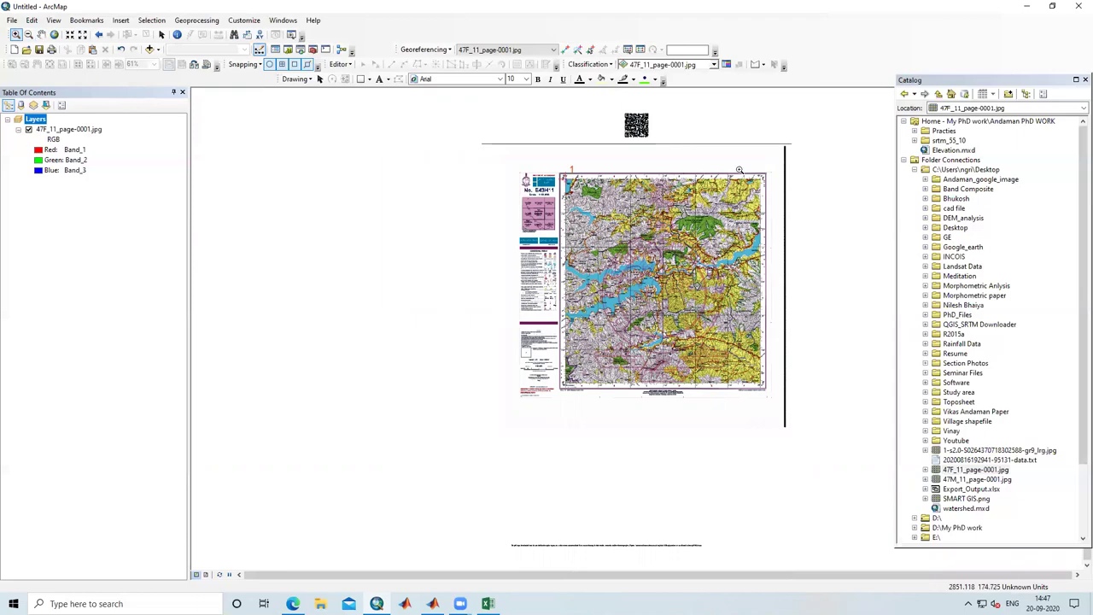
drag(739, 168, 811, 220)
drag(403, 122, 580, 268)
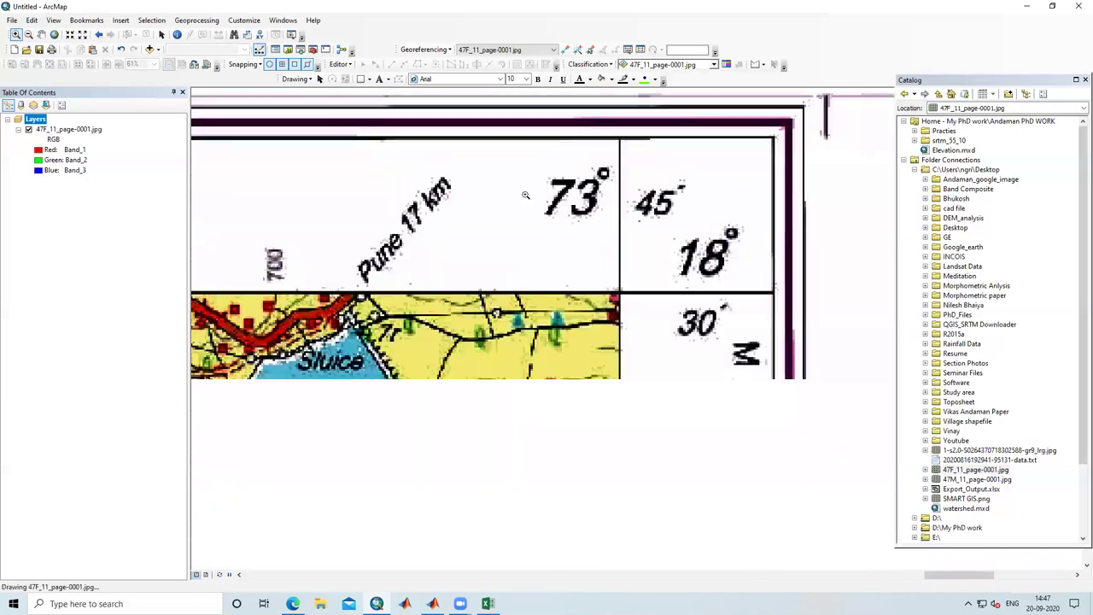
drag(507, 126, 868, 382)
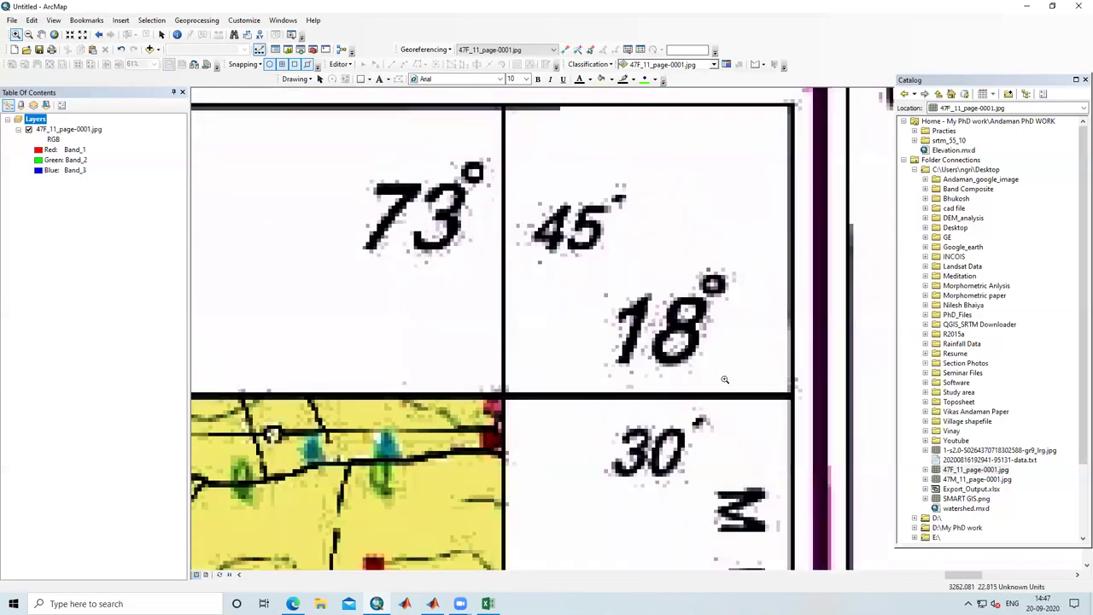
scroll(722, 380, up, 3)
scroll(717, 369, down, 2)
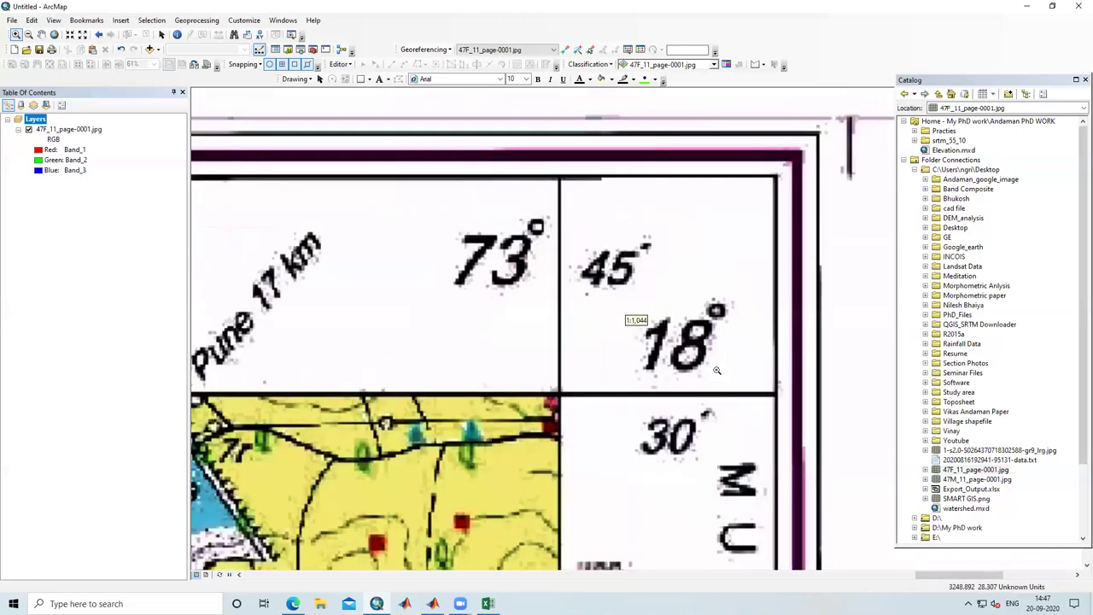
click(564, 51)
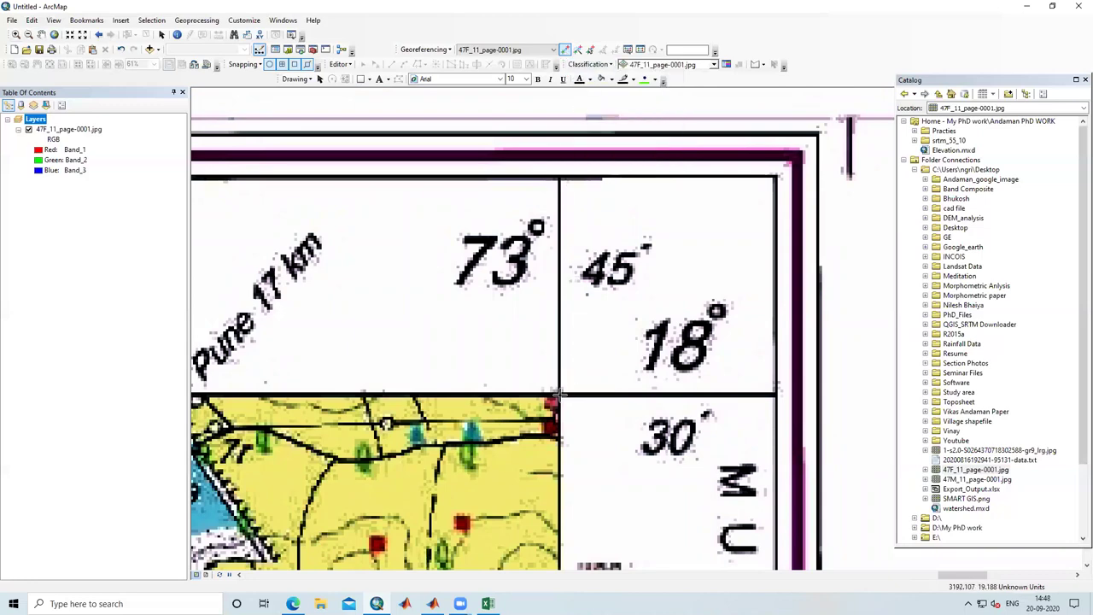
click(556, 392)
right_click(559, 395)
Set the north-east control point's coordinates to X 73.75 and Y 18.50
click(584, 402)
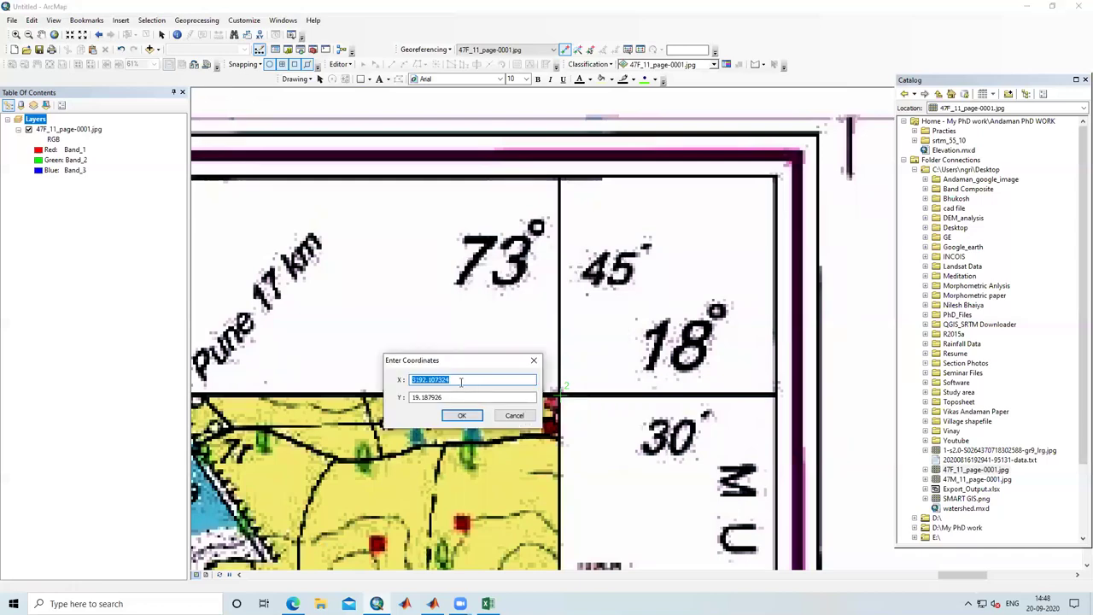
text(73)
text(.75)
drag(478, 397, 390, 398)
text(18.50)
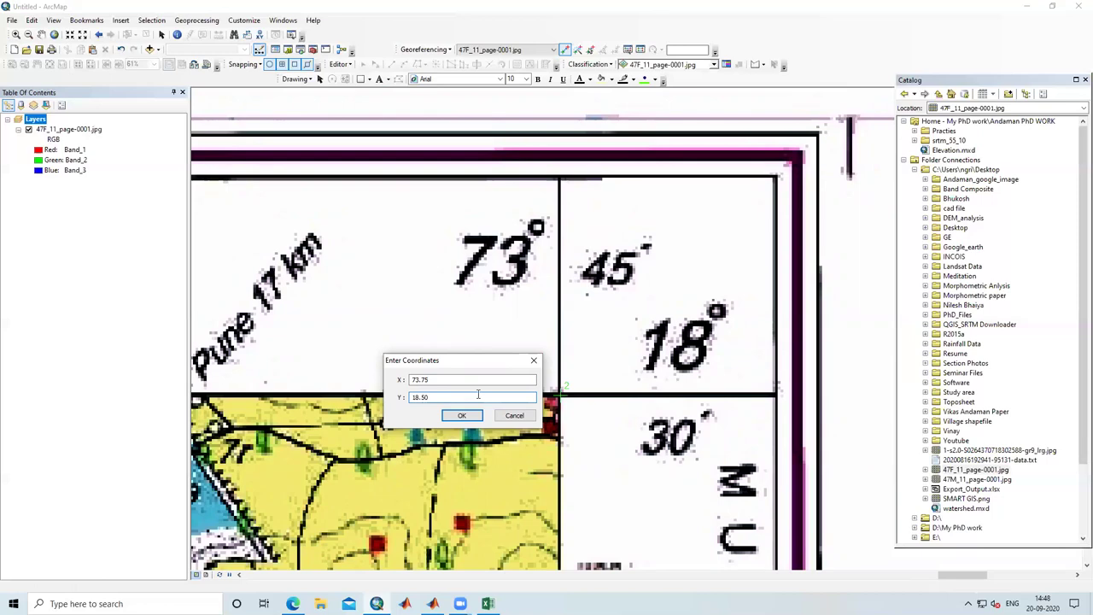
click(461, 415)
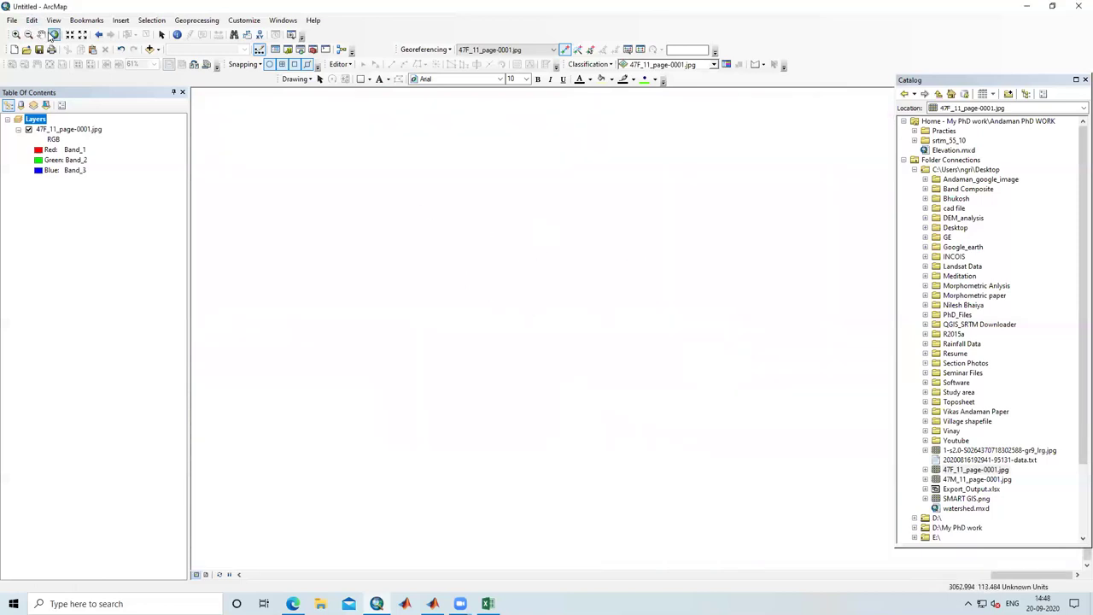
Open the link table of control points, make it taller and move it clear of the map's north-east corner
click(53, 35)
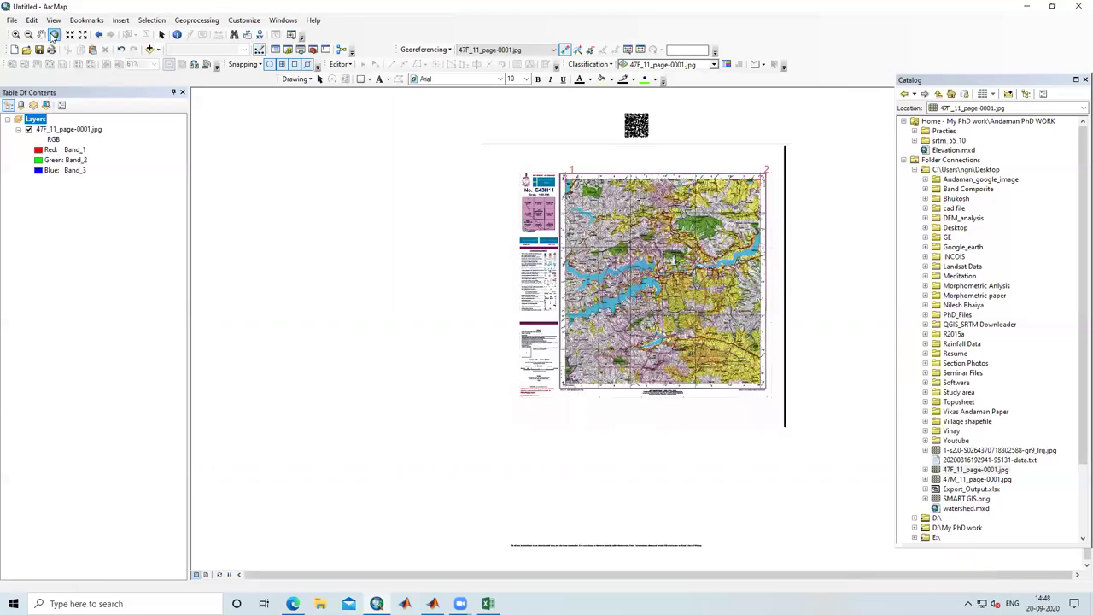
scroll(702, 173, down, 4)
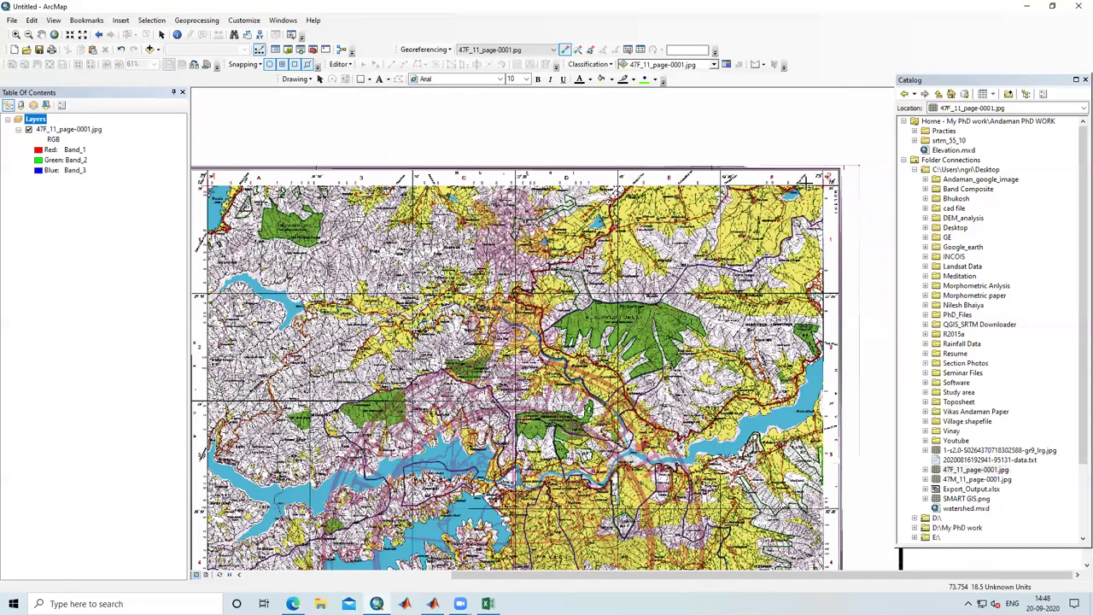
scroll(815, 182, down, 5)
scroll(653, 218, up, 3)
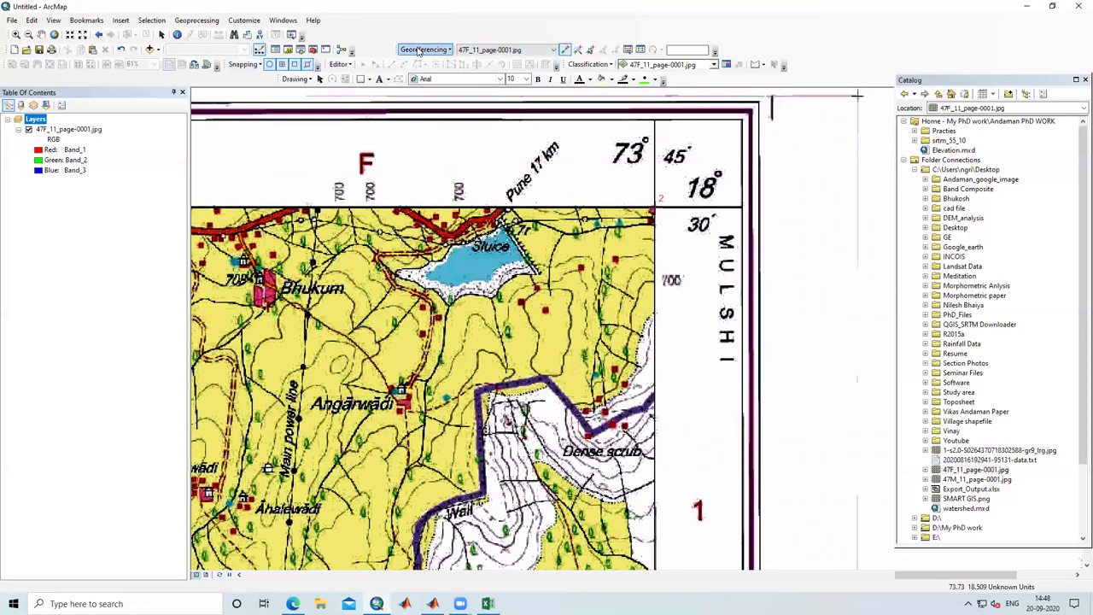
click(641, 50)
drag(211, 96, 605, 109)
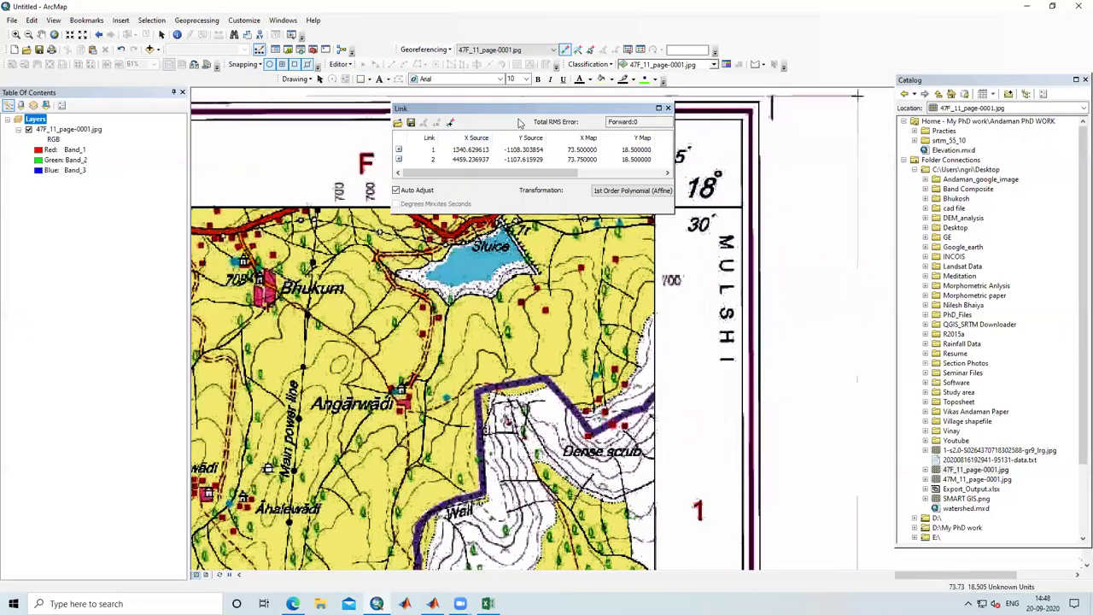
double_click(527, 108)
drag(177, 101, 577, 189)
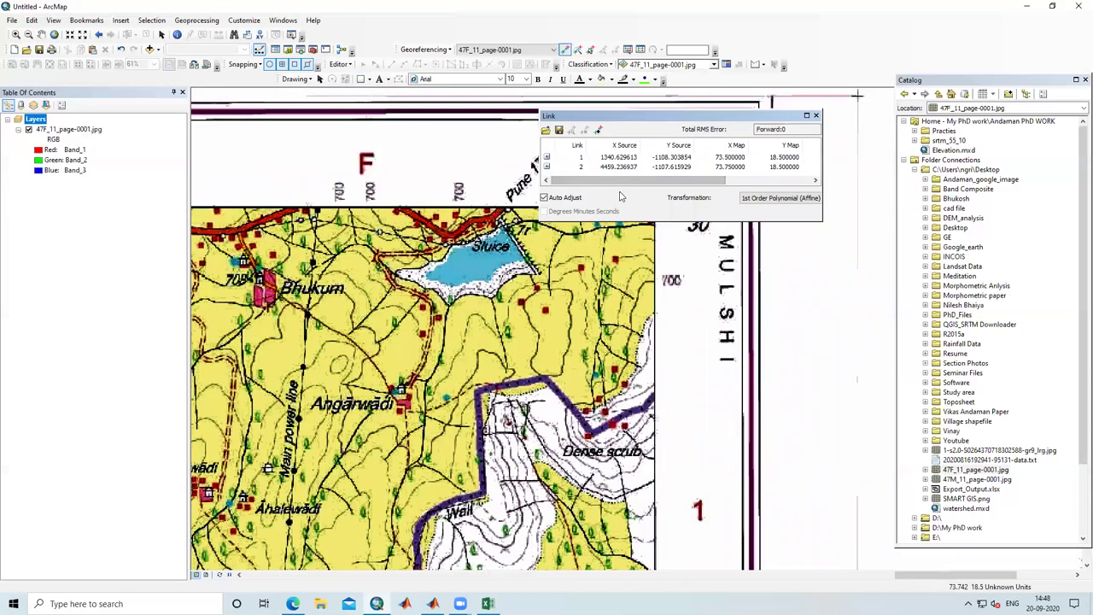
drag(639, 220, 638, 348)
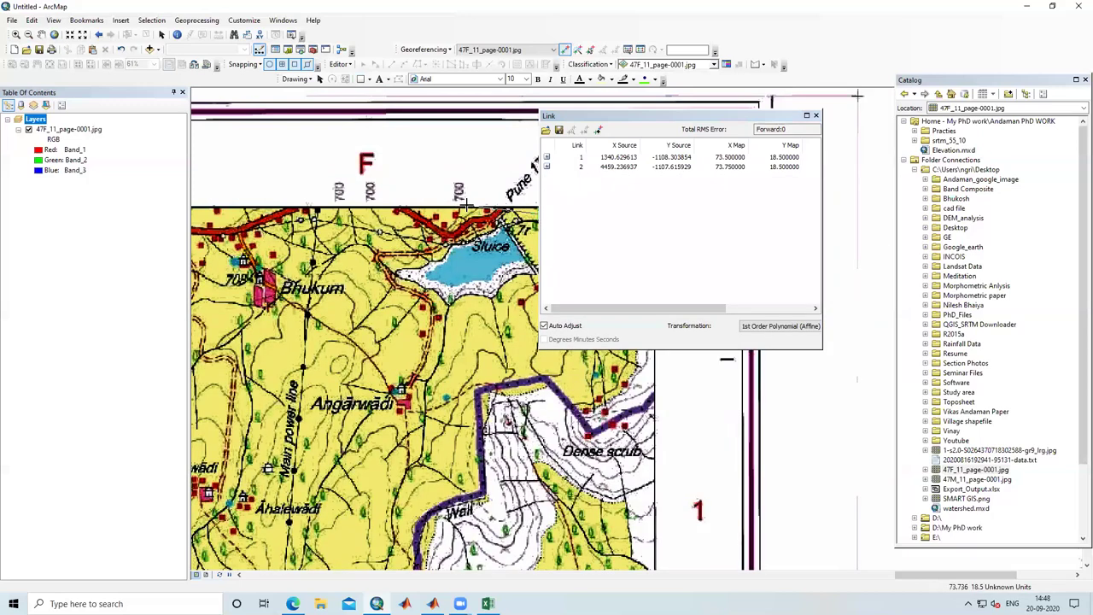
drag(589, 113, 746, 149)
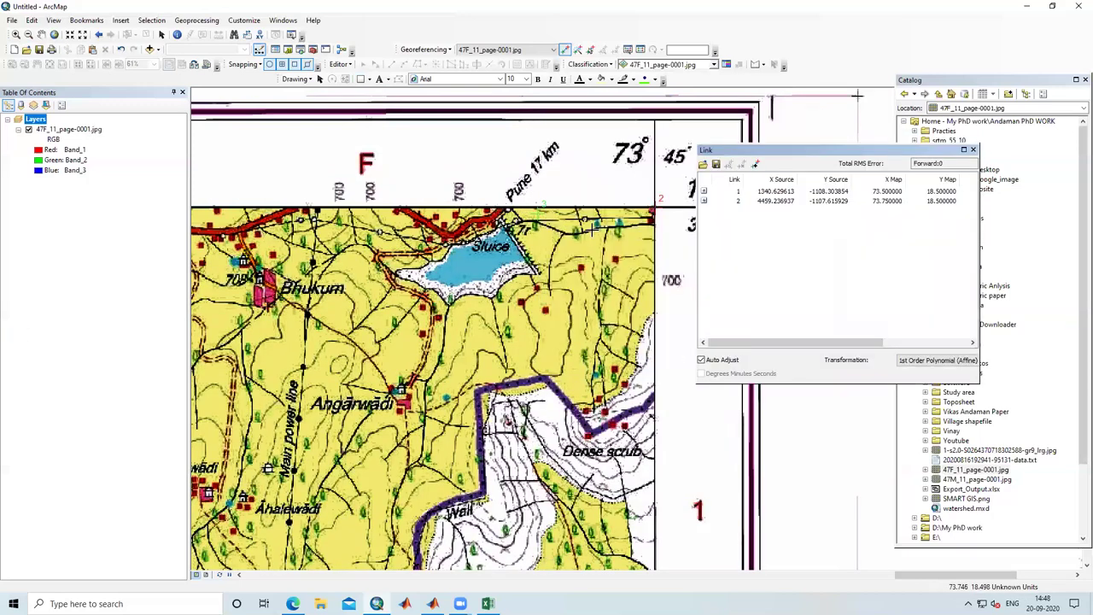
Add a trial third control point just west of the north-east corner, then delete its link from the table
click(538, 214)
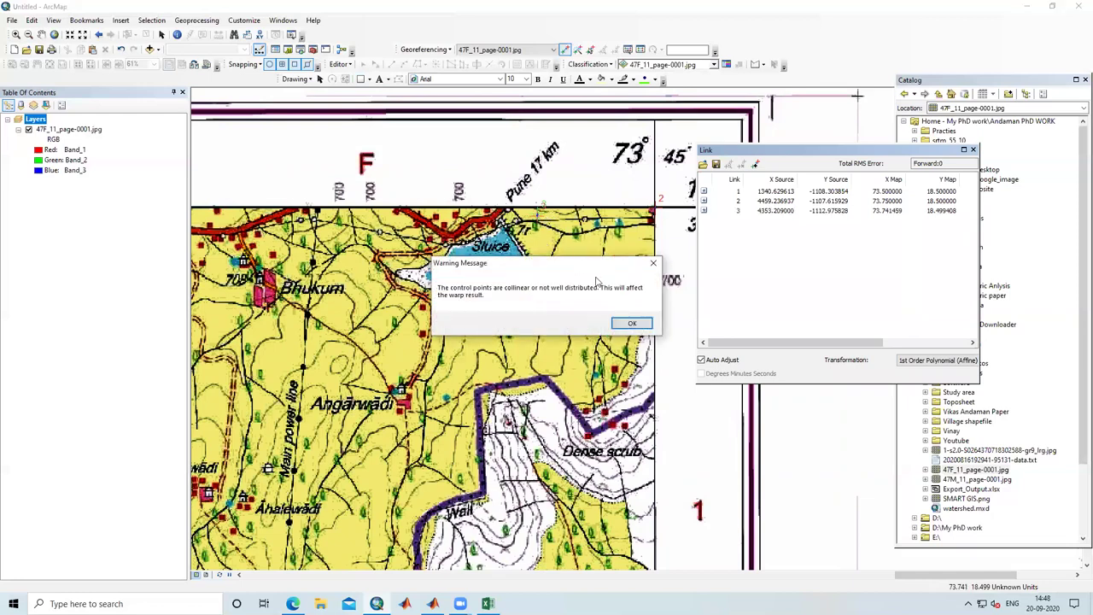
click(632, 322)
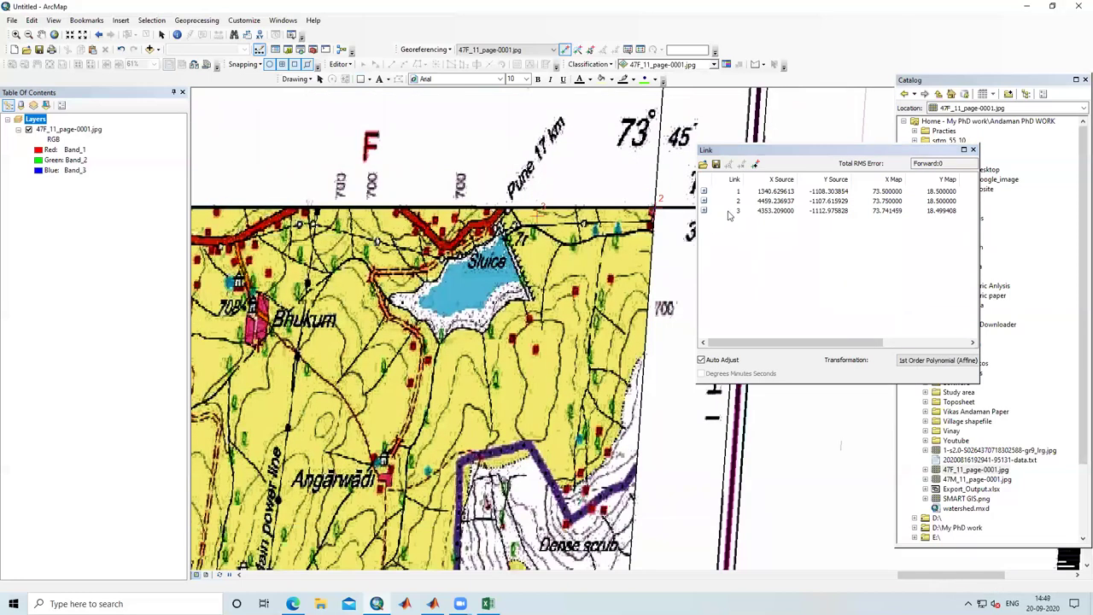
click(728, 211)
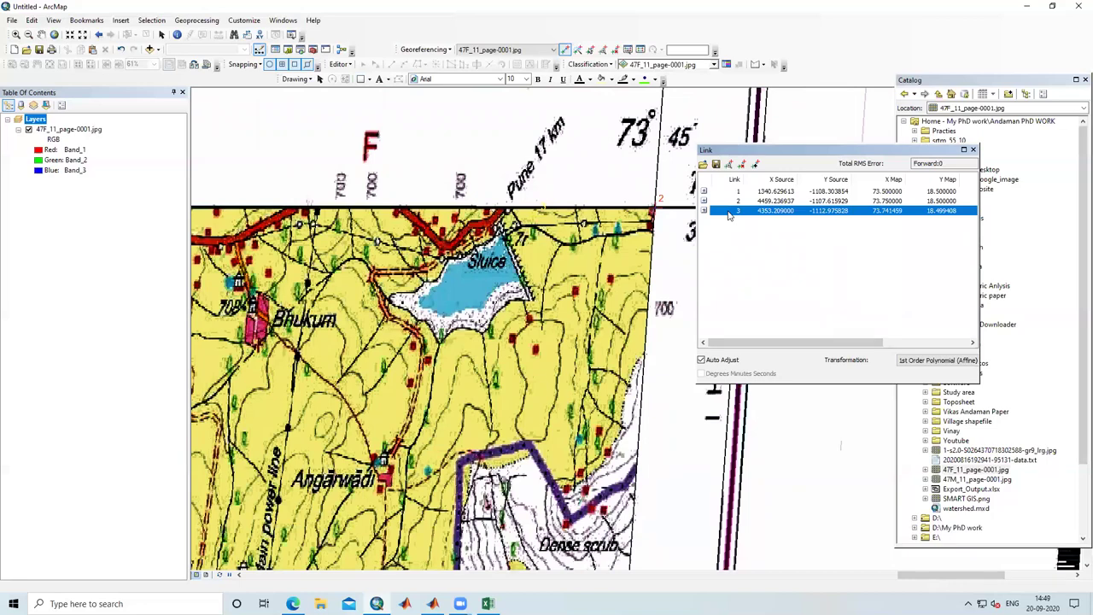
key(Delete)
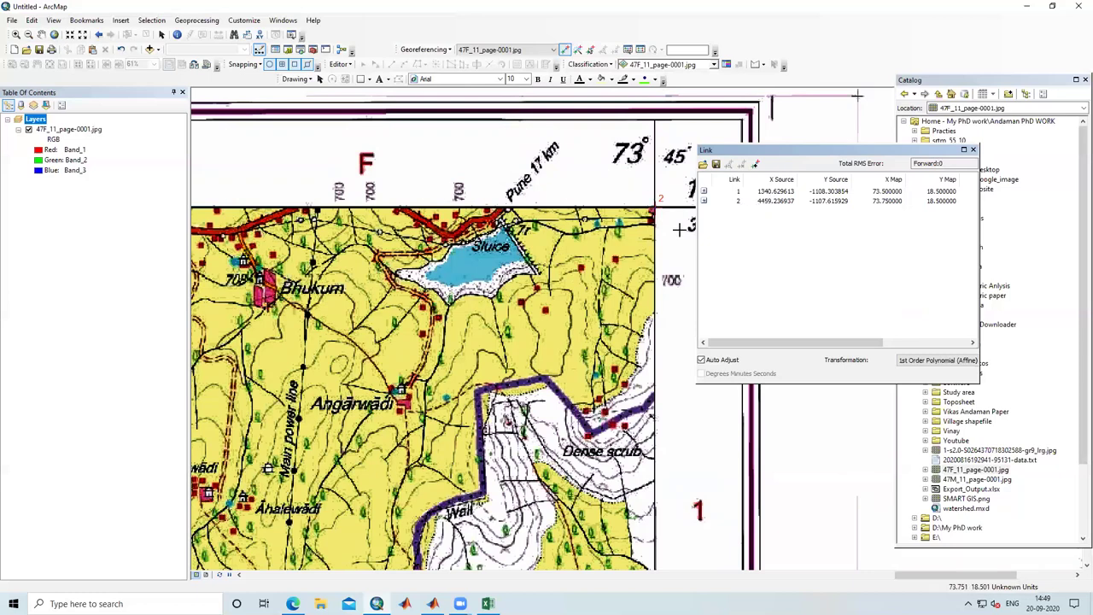
Check the remaining control point links and their map coordinates in the link table, then close it
click(755, 202)
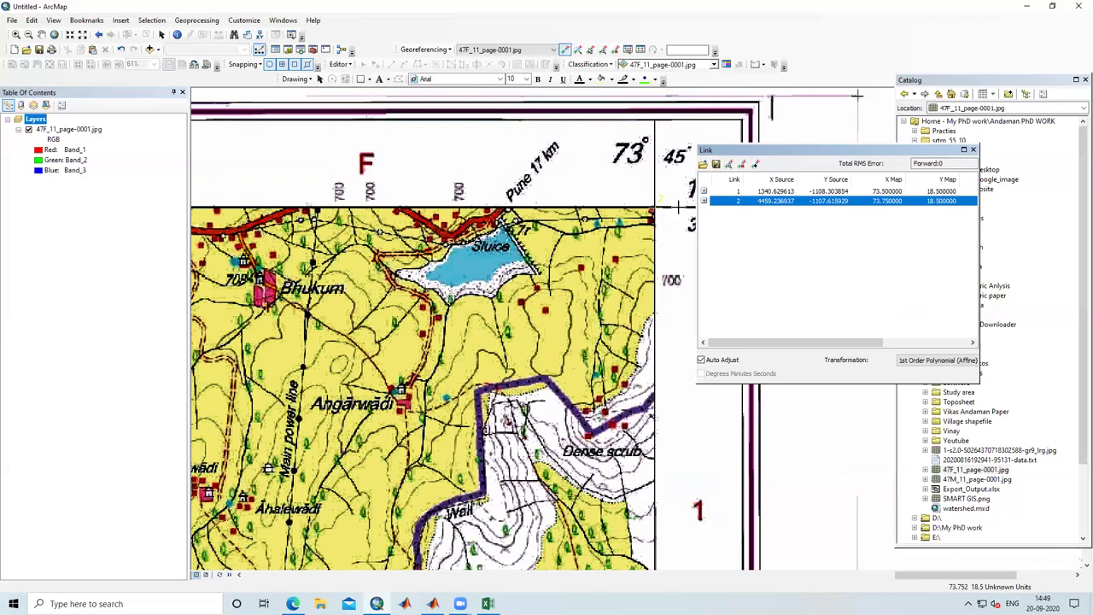
click(780, 256)
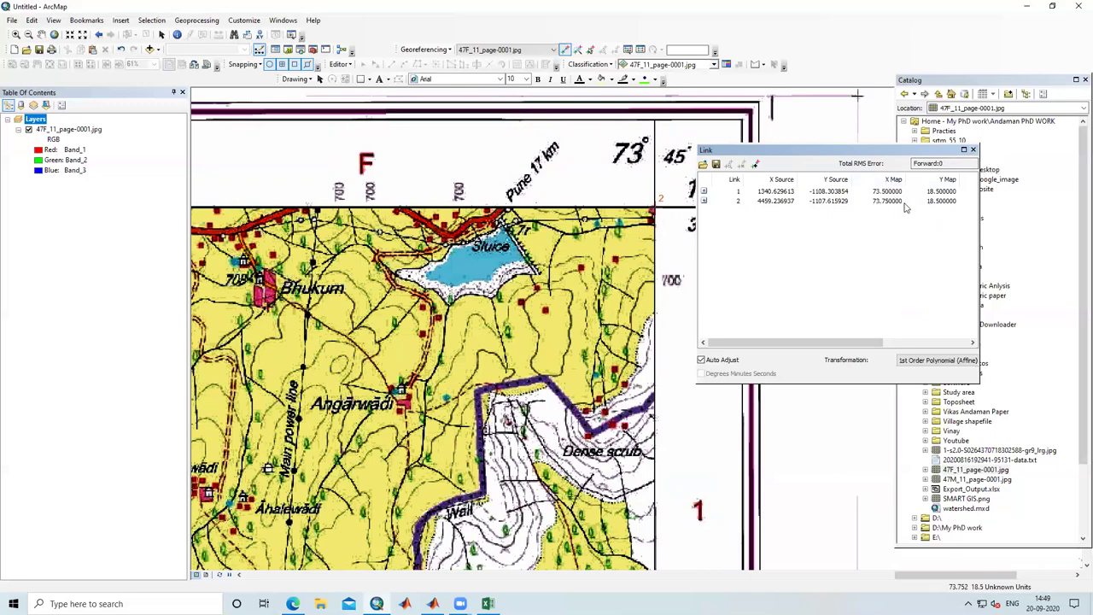
click(972, 149)
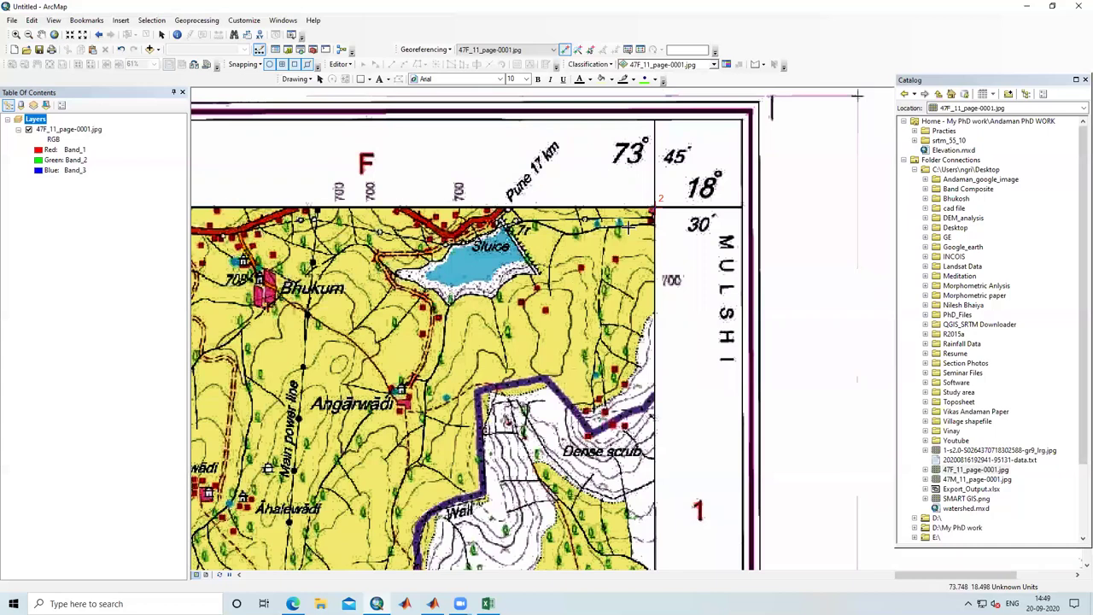
Place a control point on the map frame's south-east corner, at 73°45' and 18°15'
scroll(636, 220, up, 5)
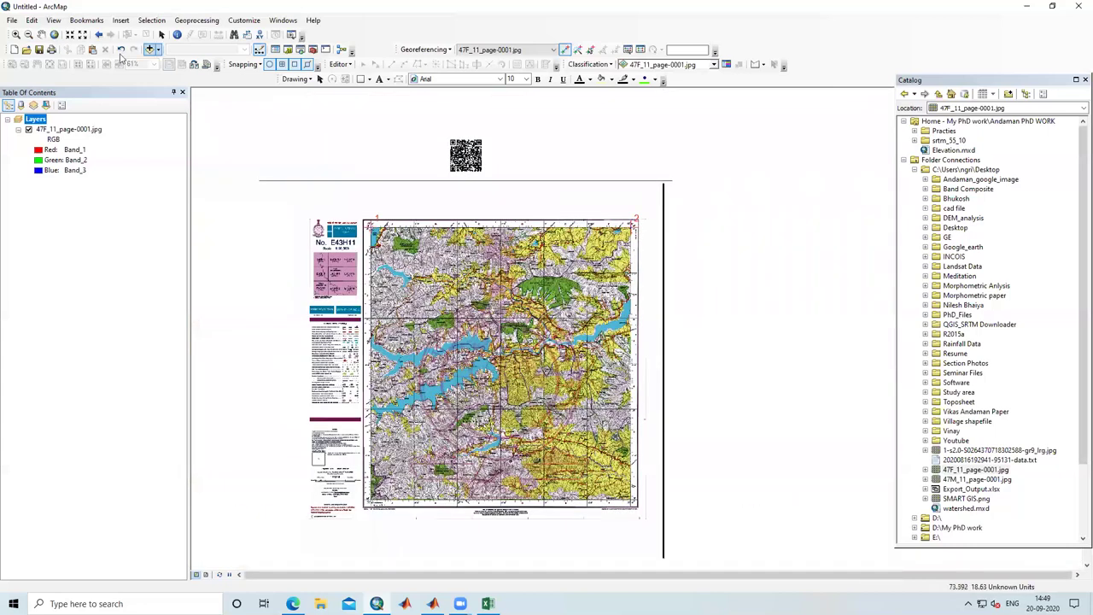
click(15, 34)
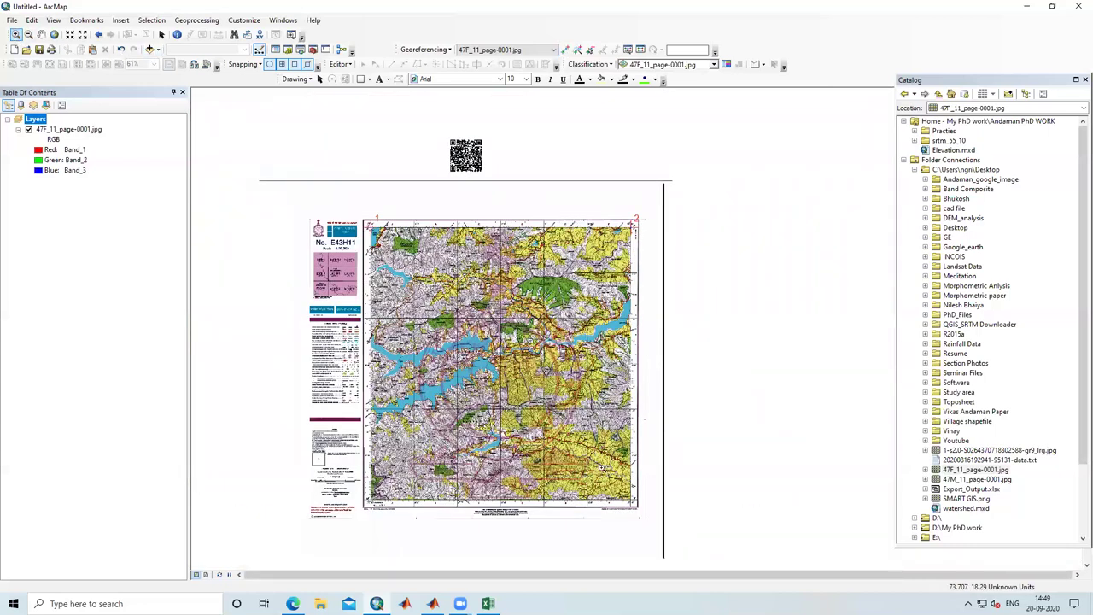
drag(597, 485, 659, 526)
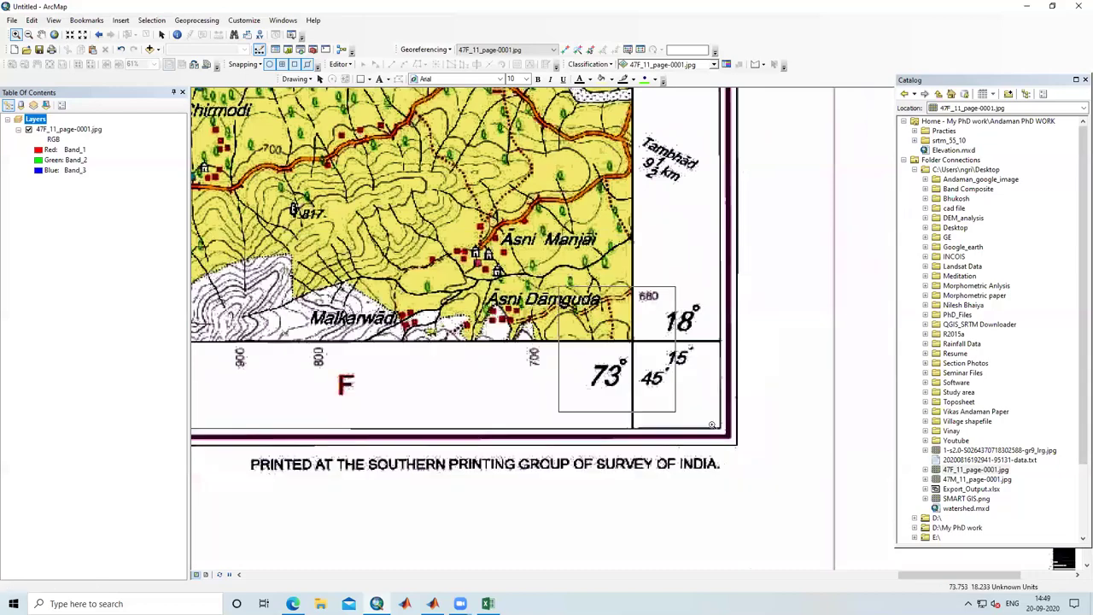
click(607, 350)
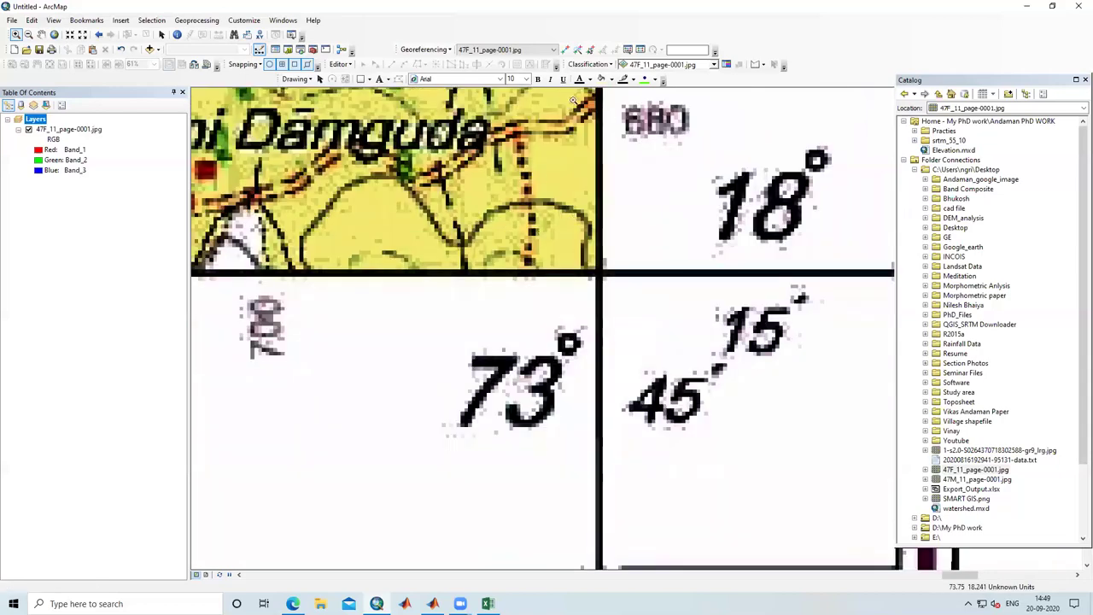
click(566, 49)
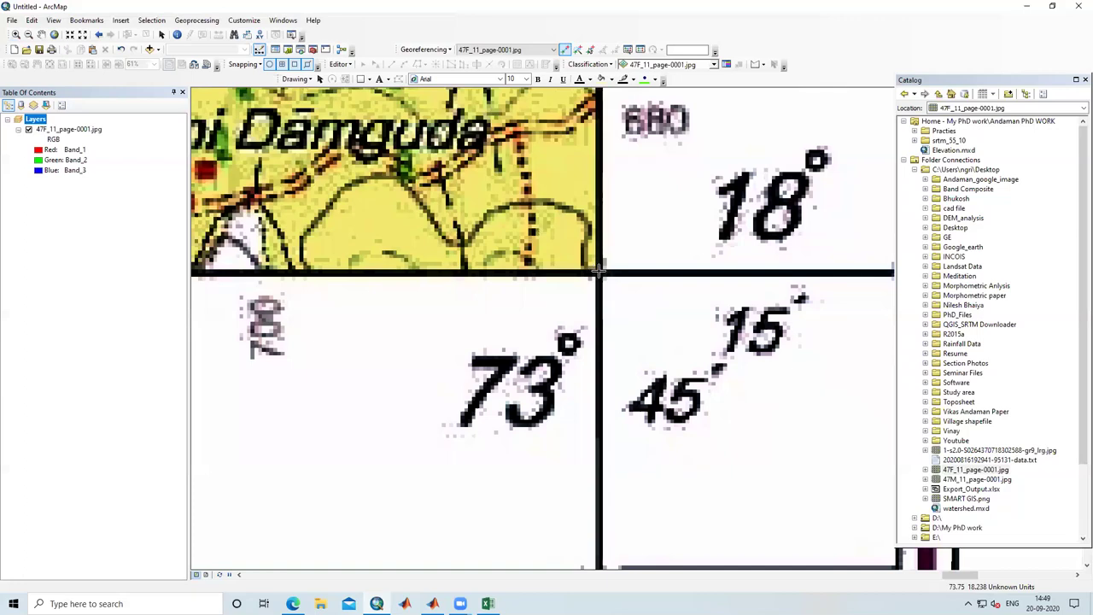
click(599, 270)
Set the south-east control point's coordinates to X 73.75 and Y 18.25
right_click(599, 272)
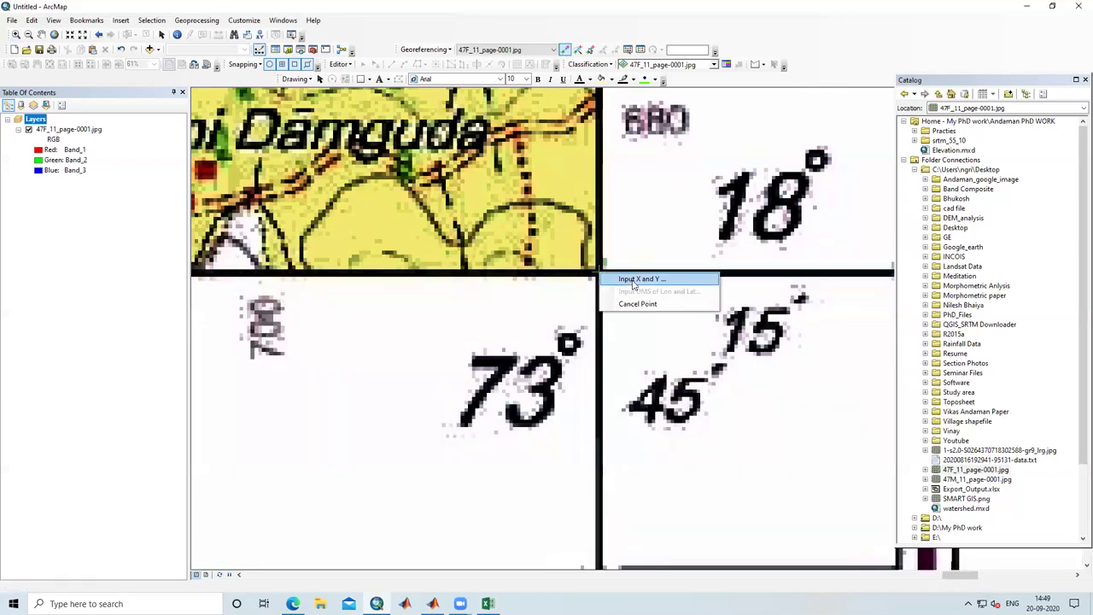
click(634, 279)
drag(555, 261, 481, 216)
click(523, 215)
text(73.75)
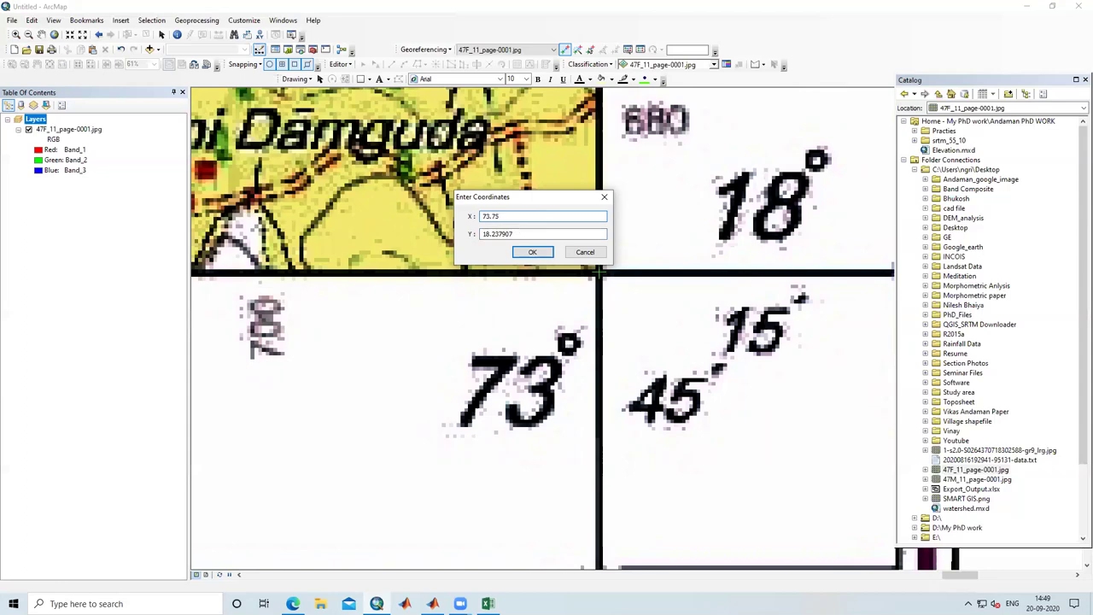
drag(510, 232, 482, 233)
text(18.25)
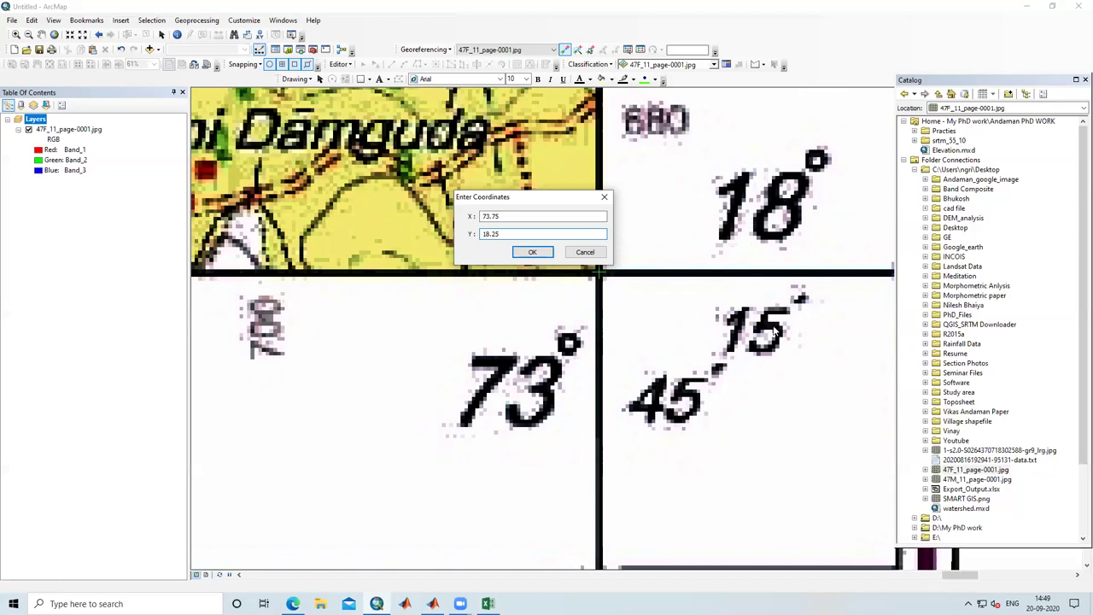
click(532, 254)
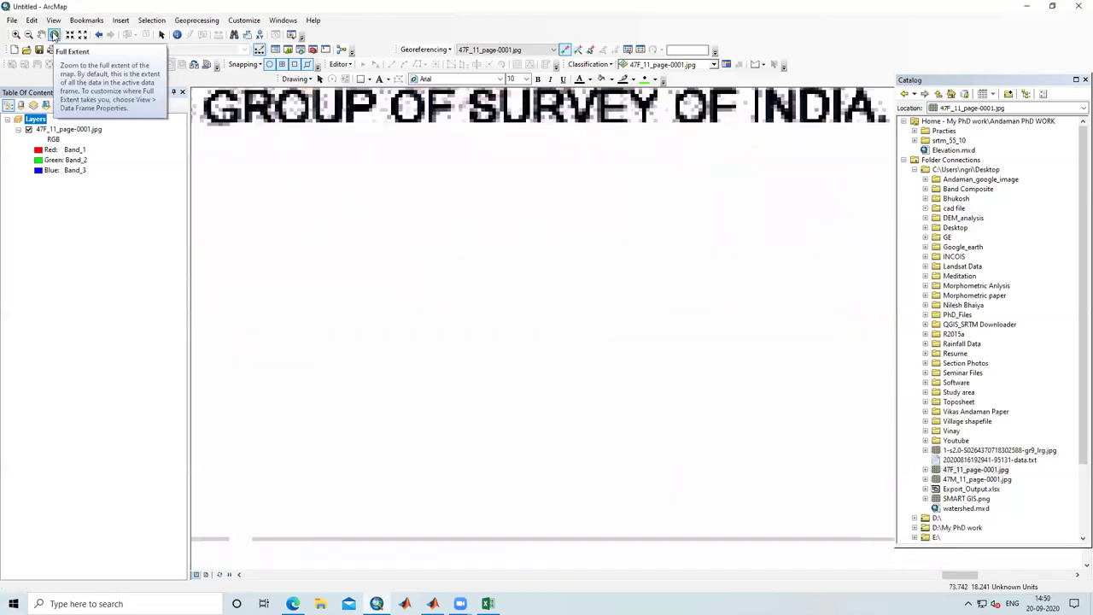
Place a control point on the map frame's south-west corner, at 73°30' and 18°15'
click(53, 35)
click(16, 35)
drag(551, 365, 592, 396)
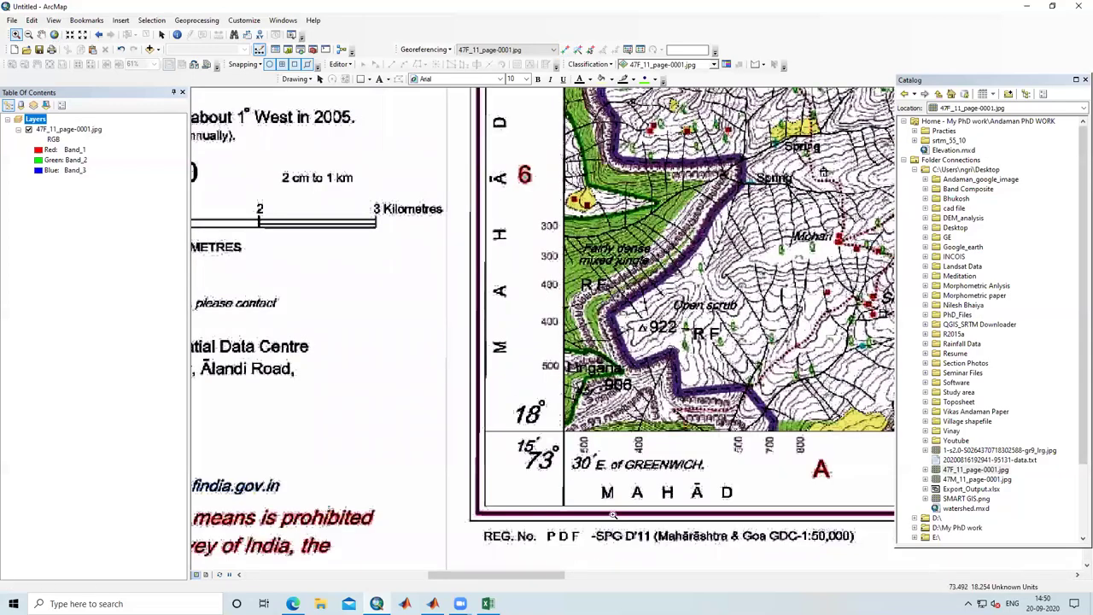
drag(518, 427, 539, 489)
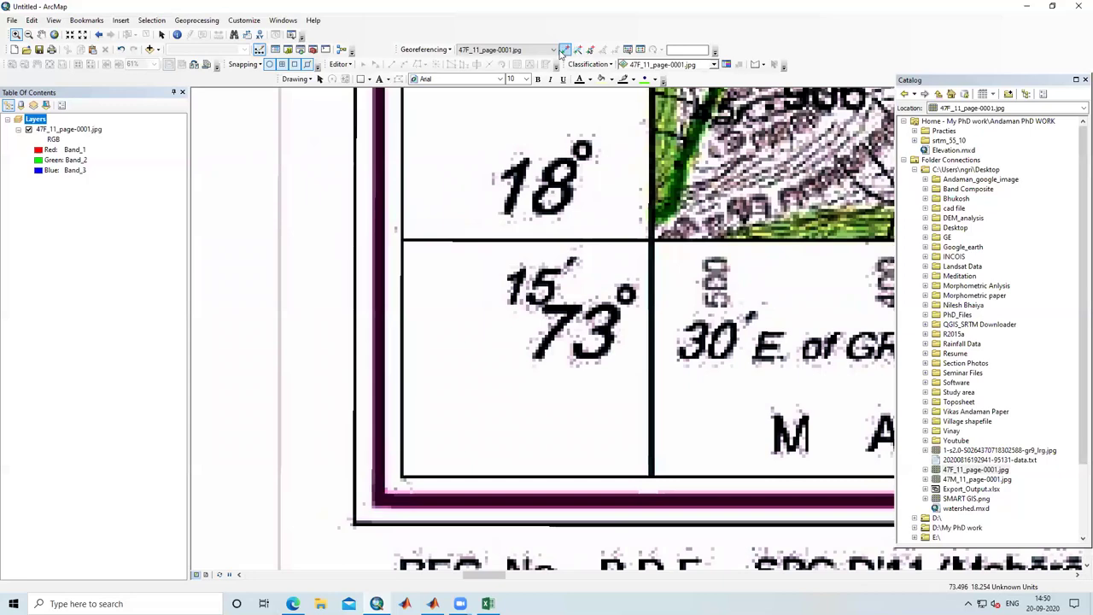
click(563, 51)
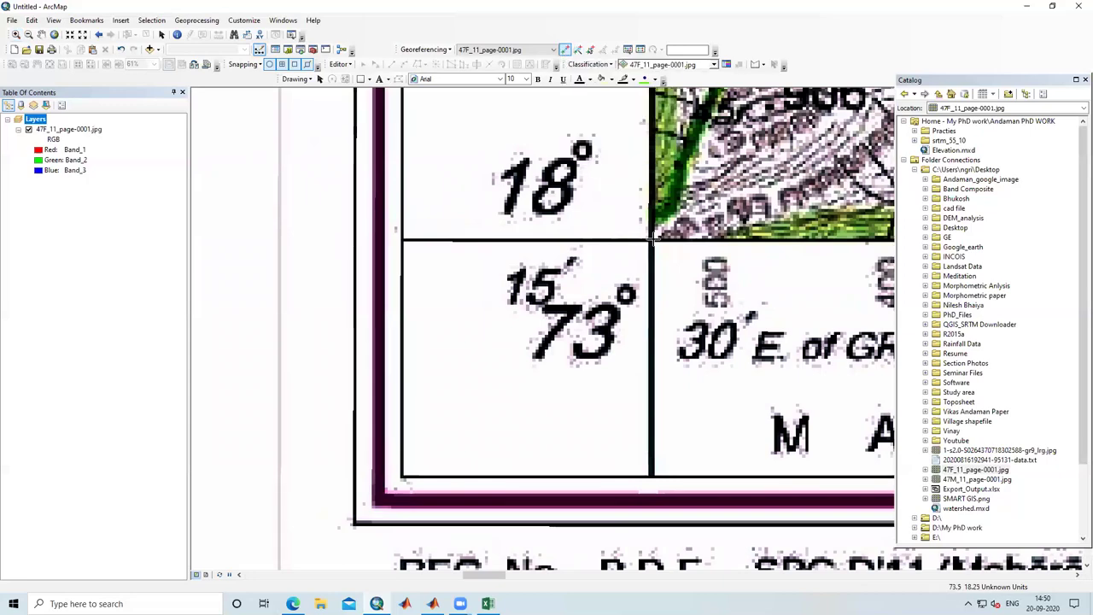
right_click(653, 240)
Set the south-west control point's coordinates to X 73.50 and Y 18.25
click(683, 246)
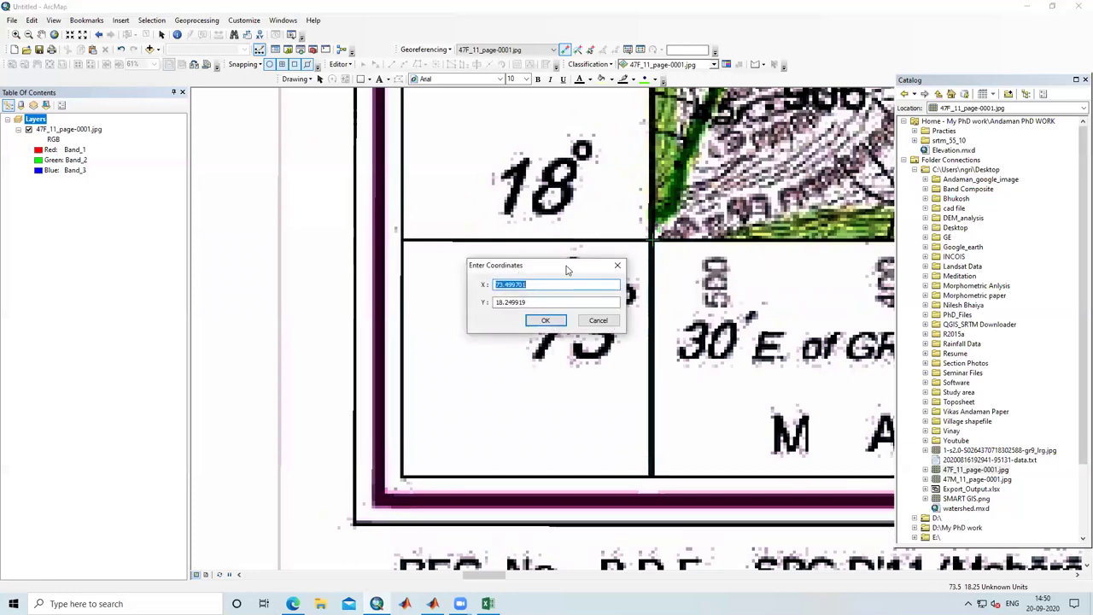
drag(567, 270, 732, 154)
text(73.50)
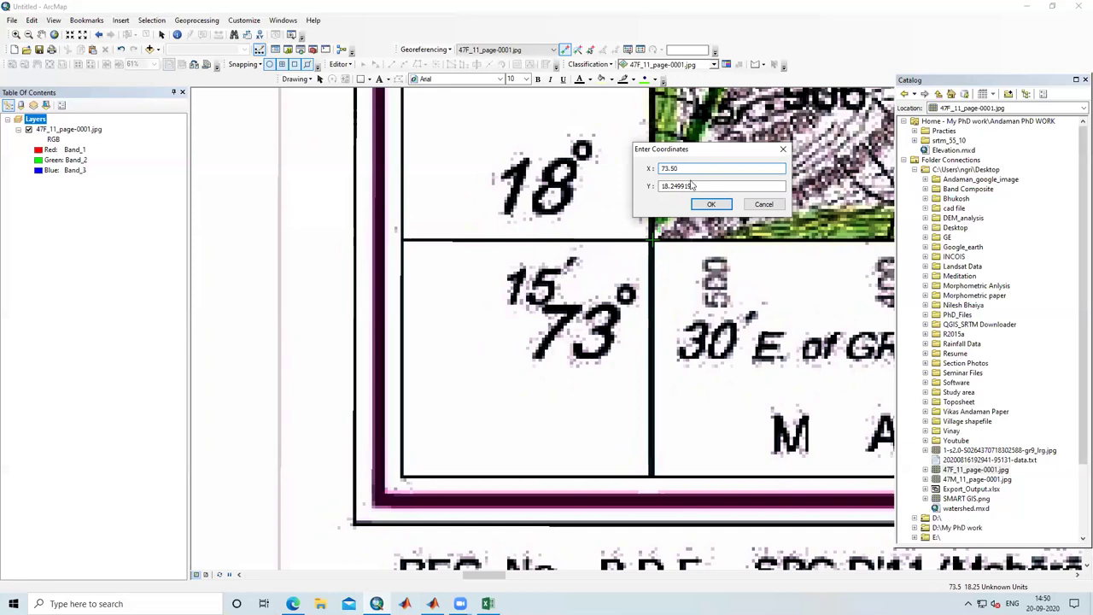
drag(693, 185, 598, 194)
text(18.25)
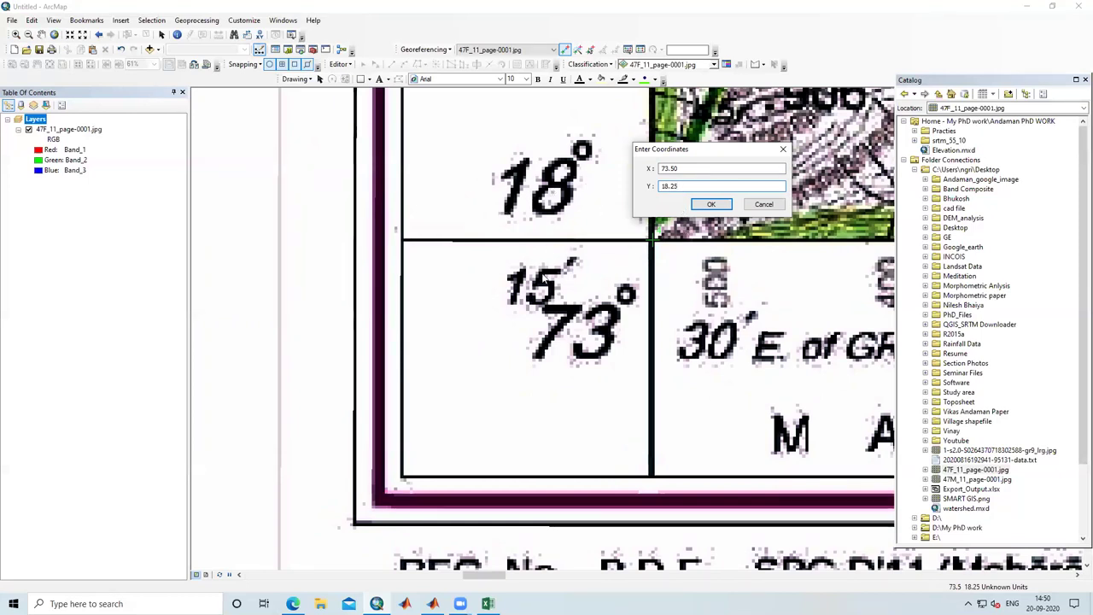
click(710, 206)
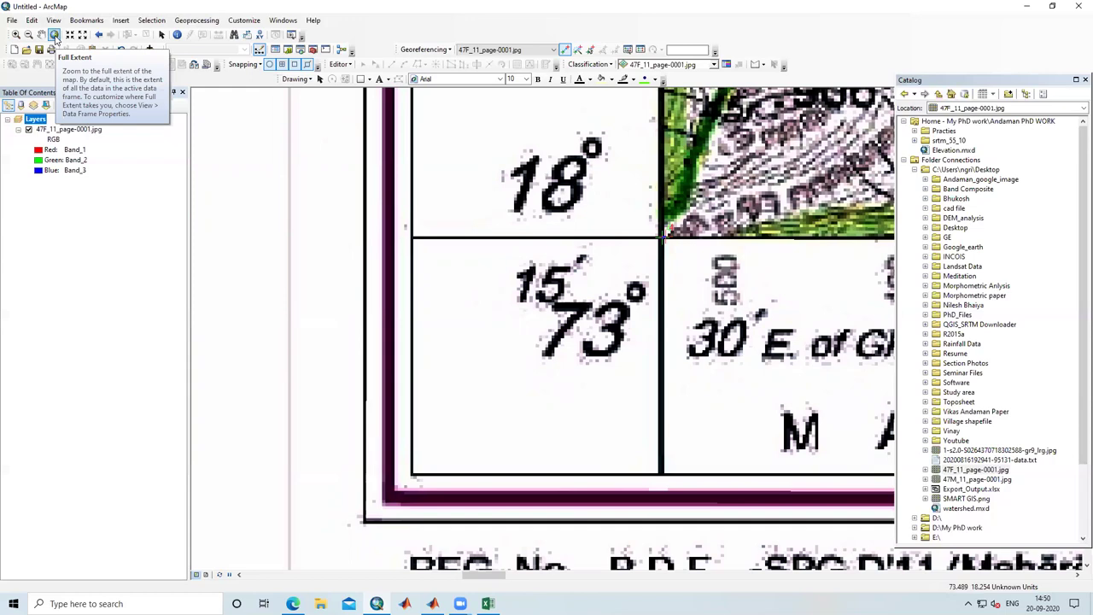
Check the corner links and total RMS error in the link table, then look over the whole adjusted toposheet
click(54, 35)
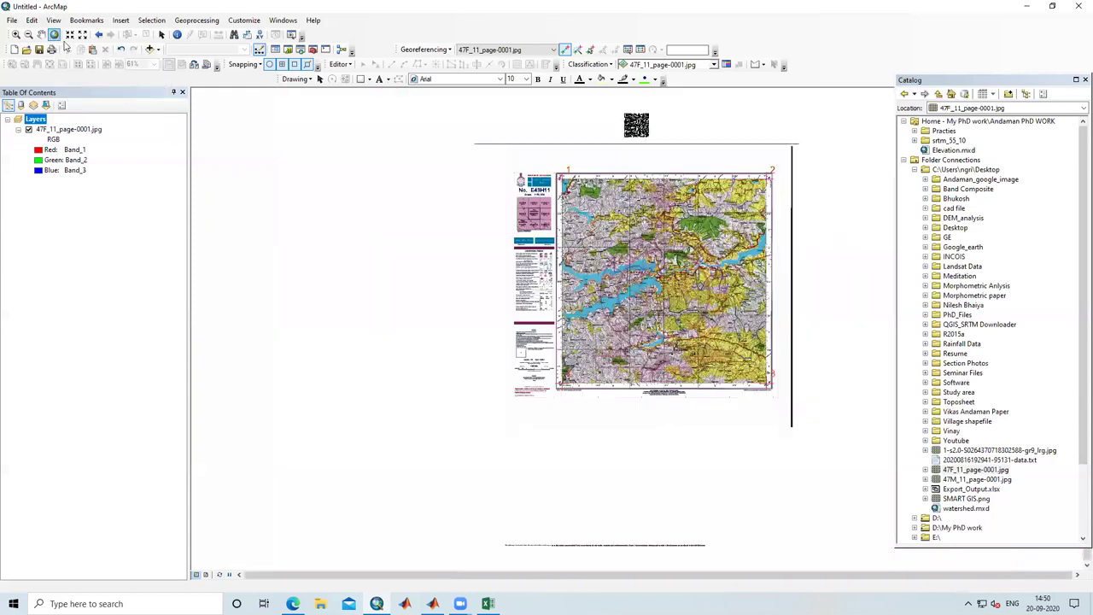
click(639, 50)
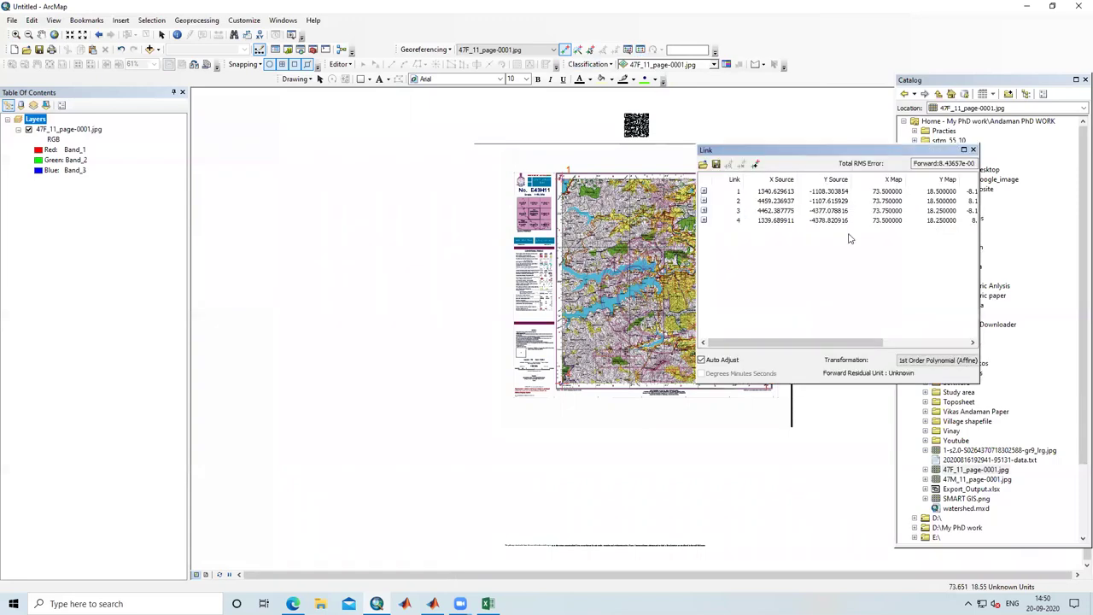
click(972, 150)
scroll(657, 229, up, 1)
scroll(660, 227, down, 3)
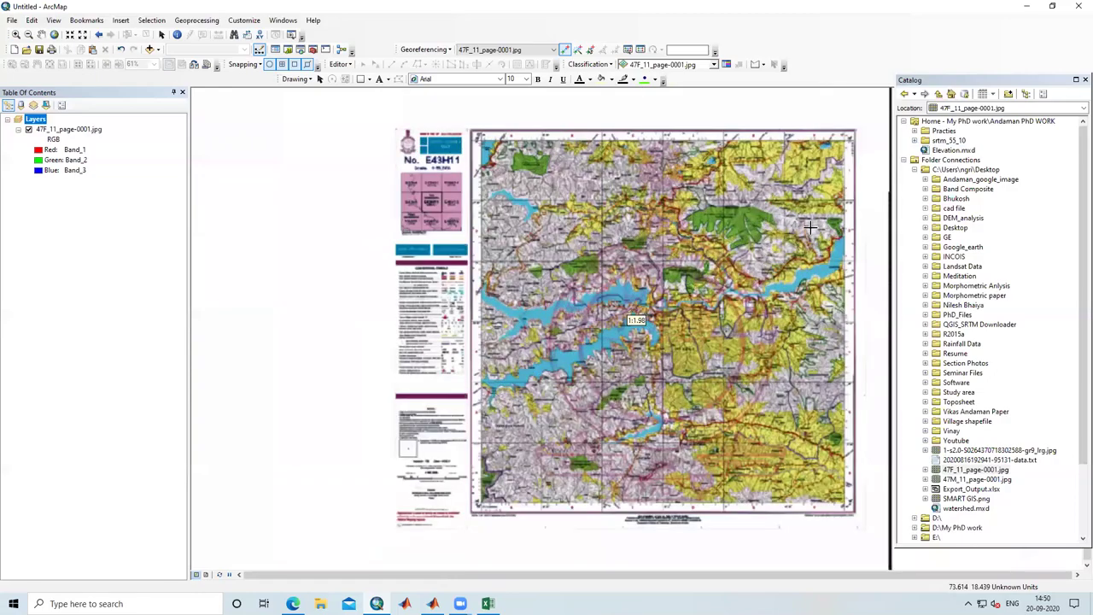
scroll(631, 164, down, 2)
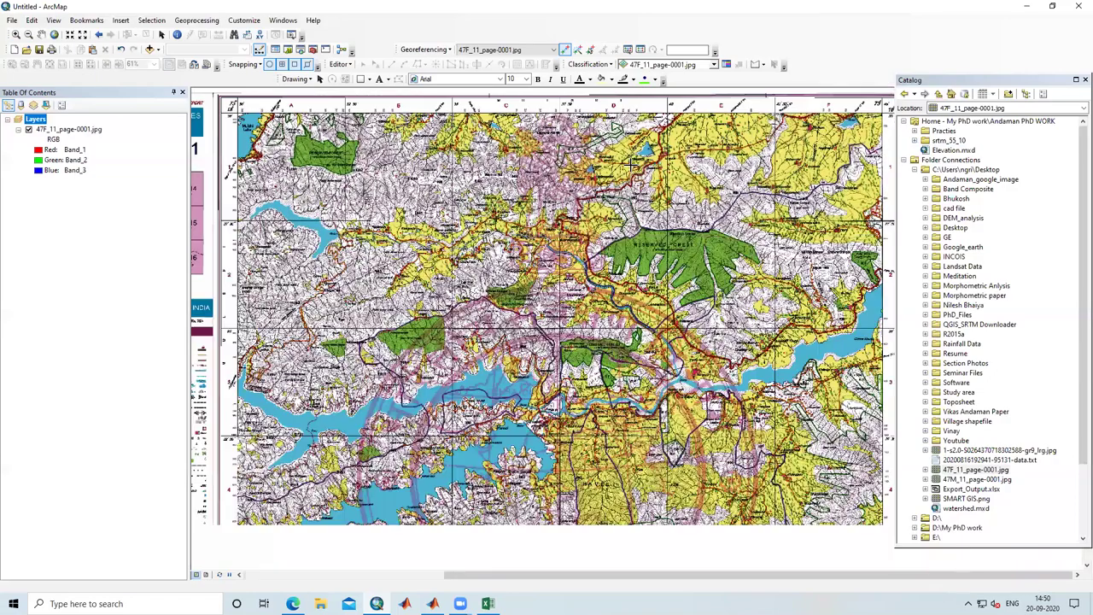
scroll(631, 164, up, 4)
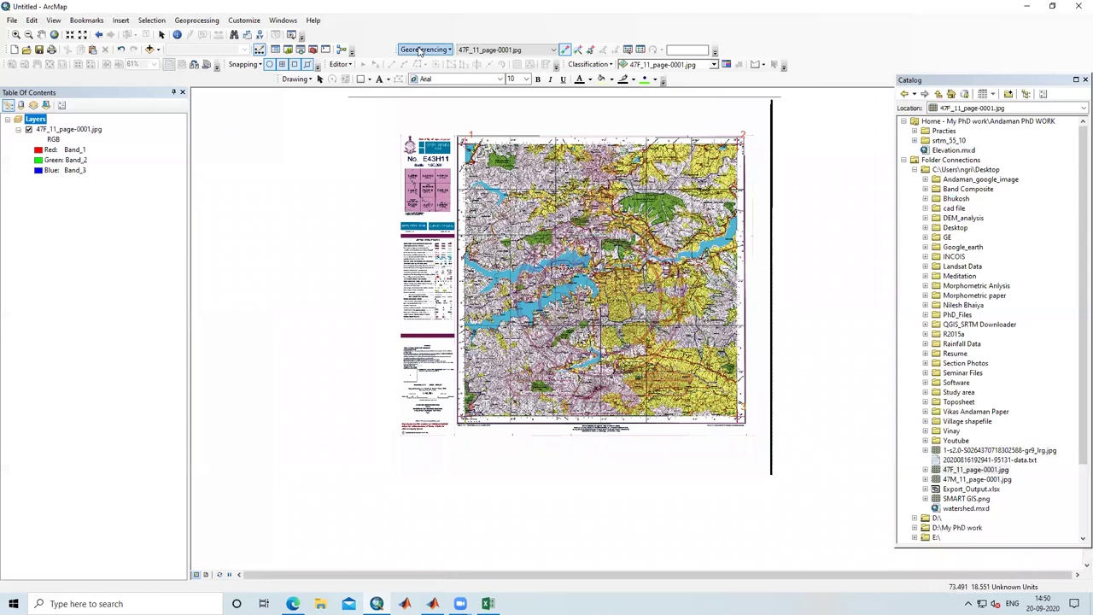
Start rectifying the toposheet and create a Desktop folder named Georef as its output location
click(419, 52)
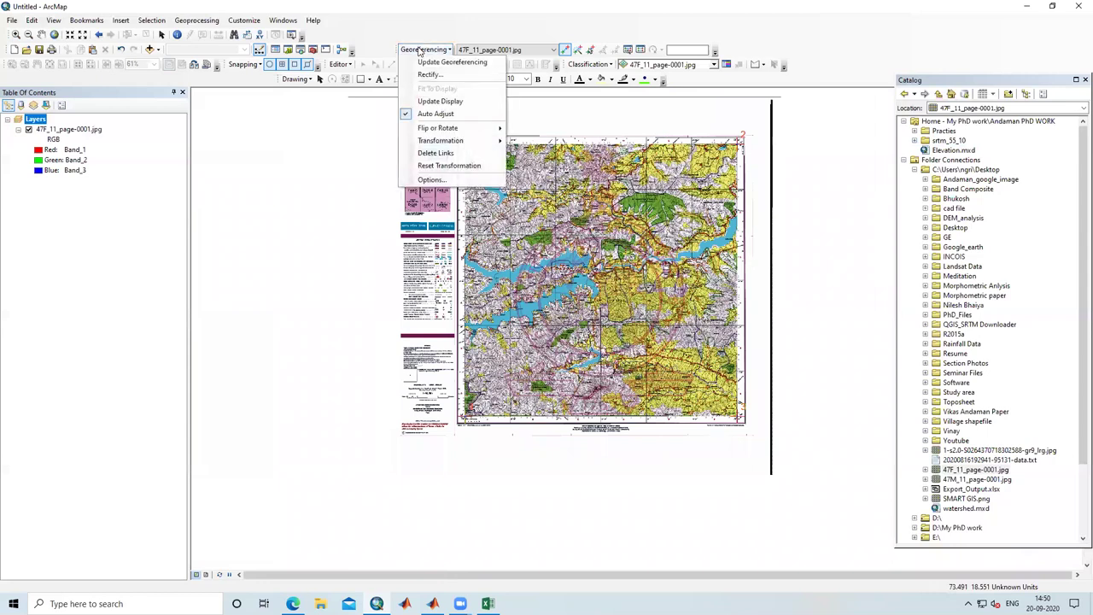
click(465, 77)
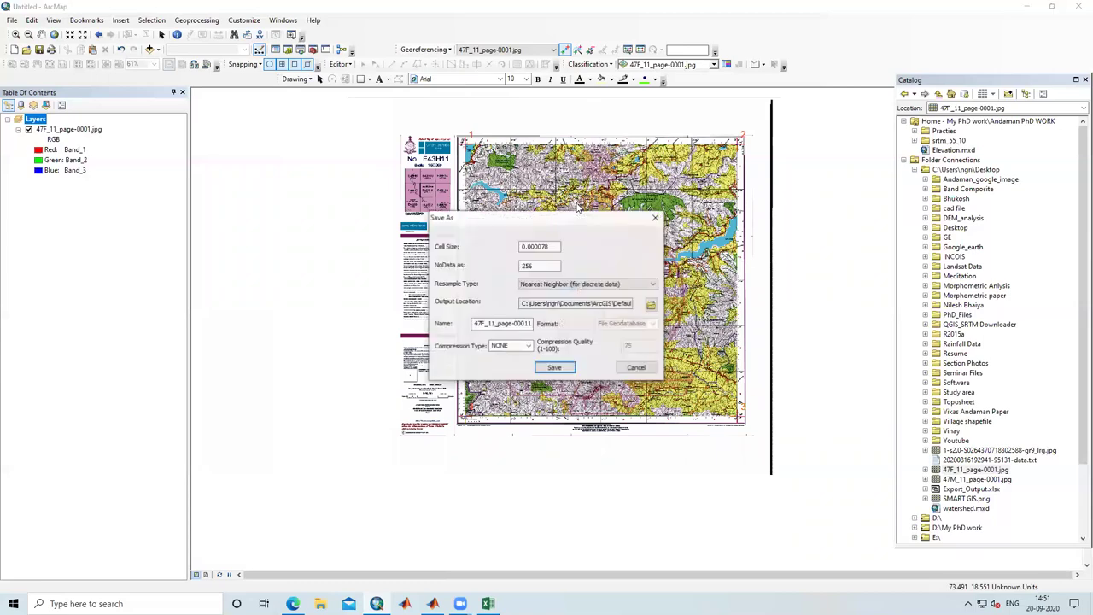
drag(560, 222, 670, 196)
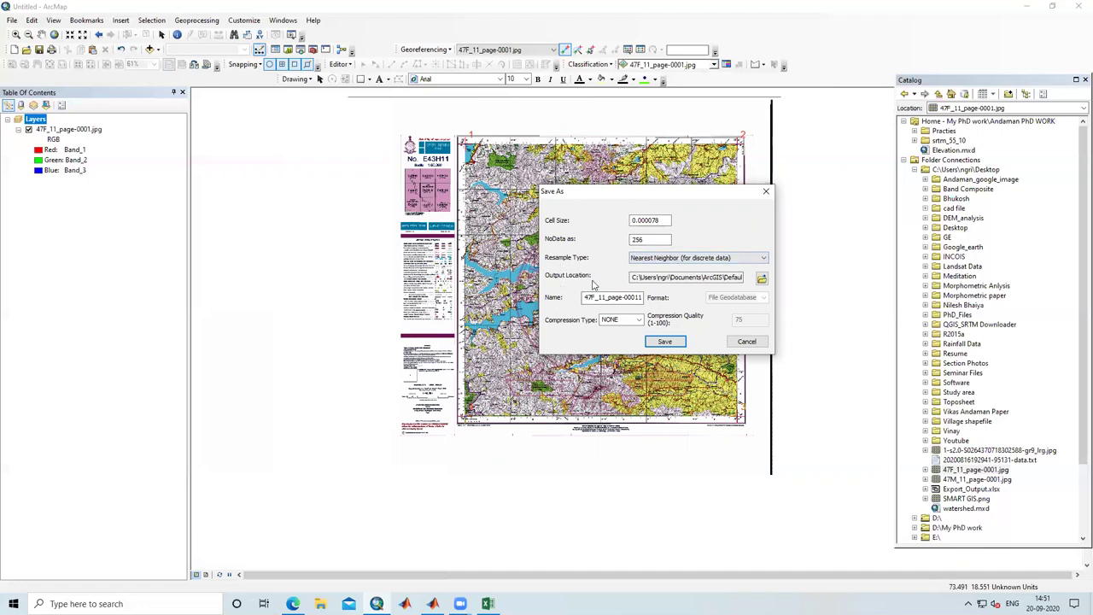
click(761, 279)
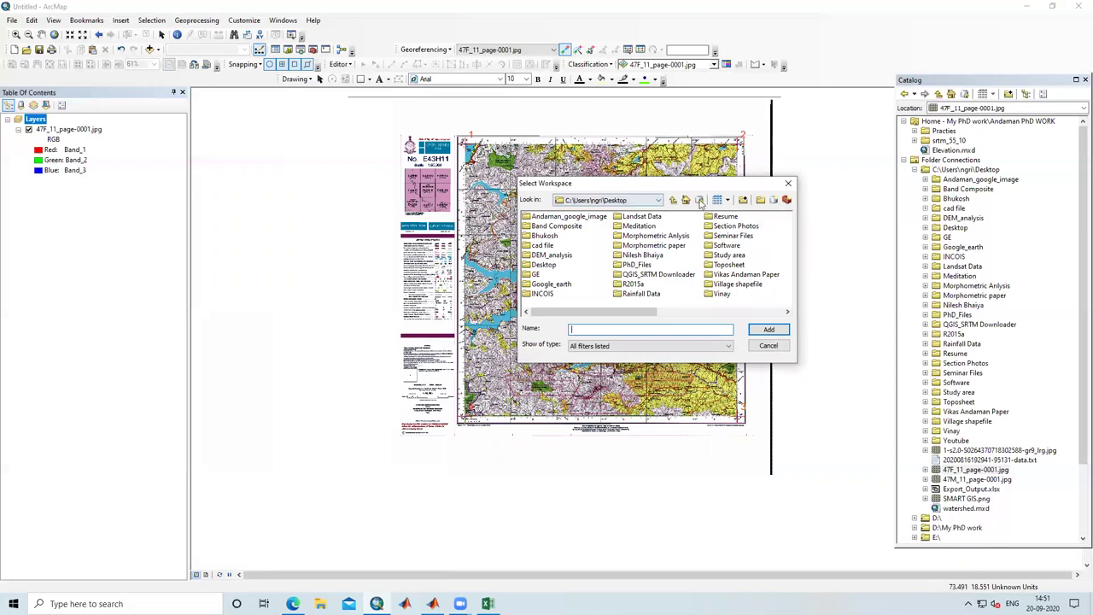
click(759, 202)
text(Georef)
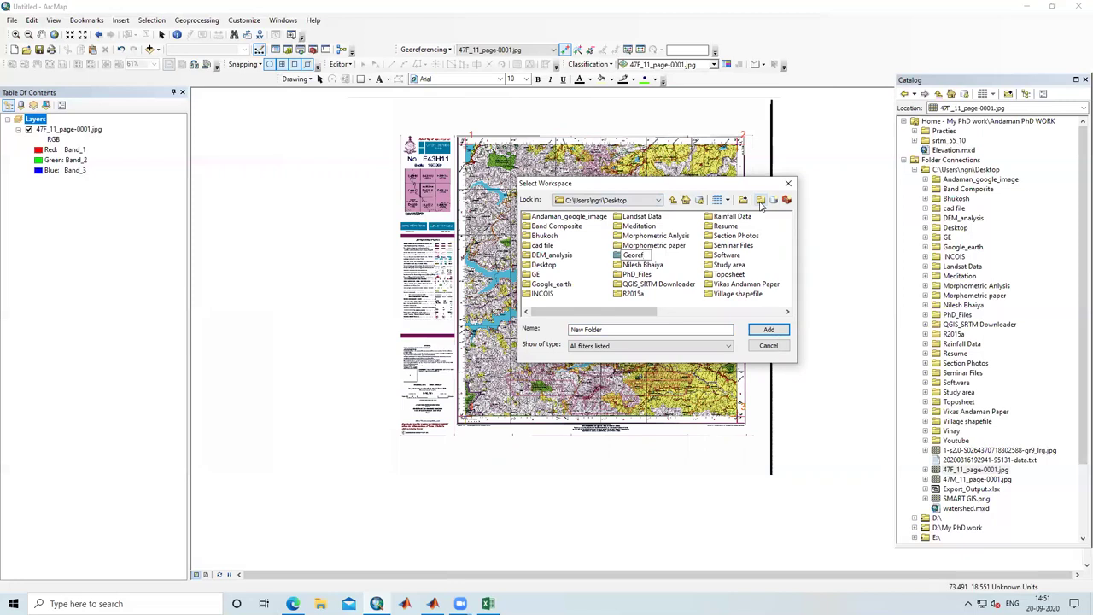
click(658, 254)
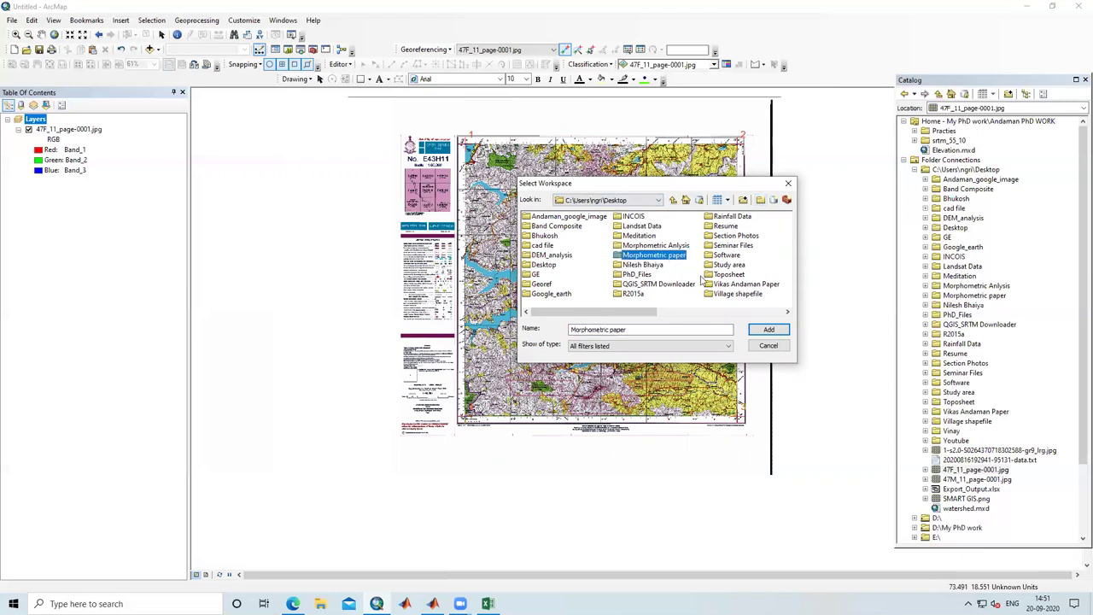
click(542, 284)
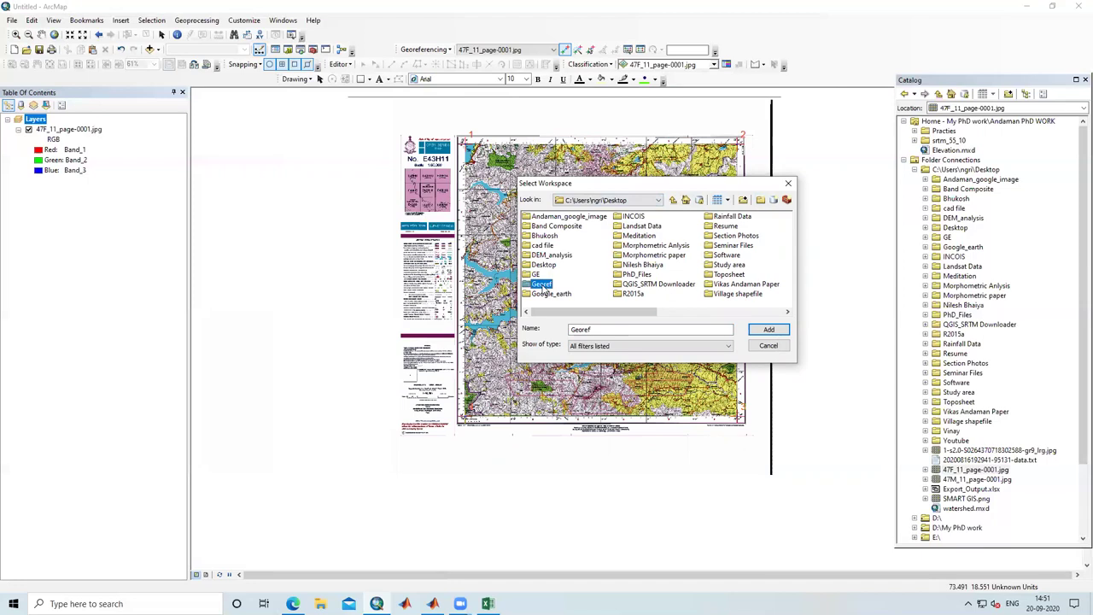
click(767, 331)
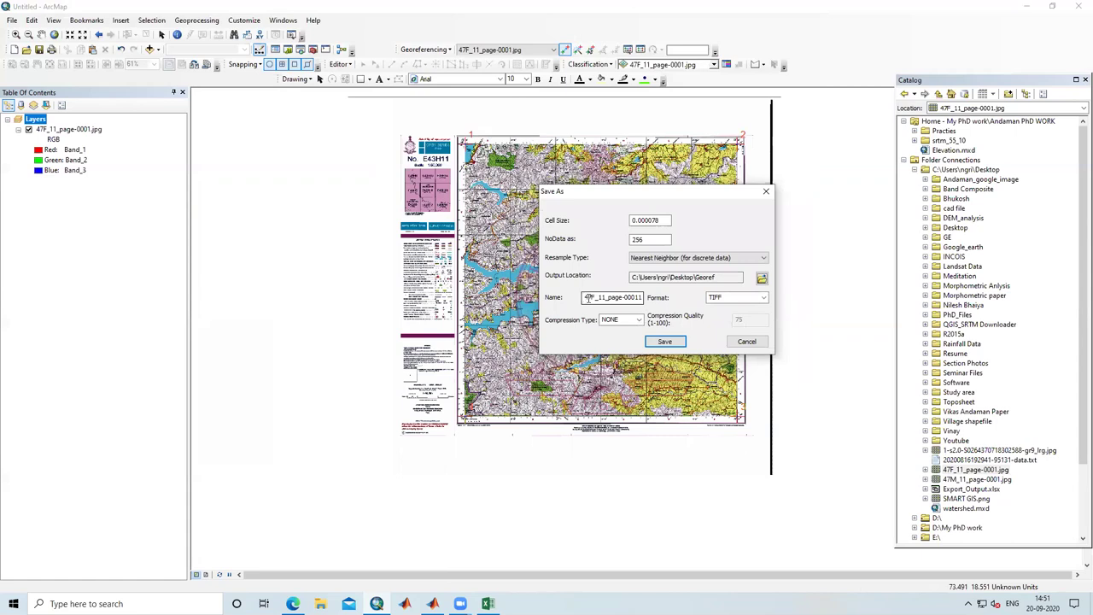
Name the rectified raster Geo47F_11 and keep TIFF as its format
drag(608, 297, 717, 314)
key(BackSpace)
click(584, 297)
text(Geo47F_11)
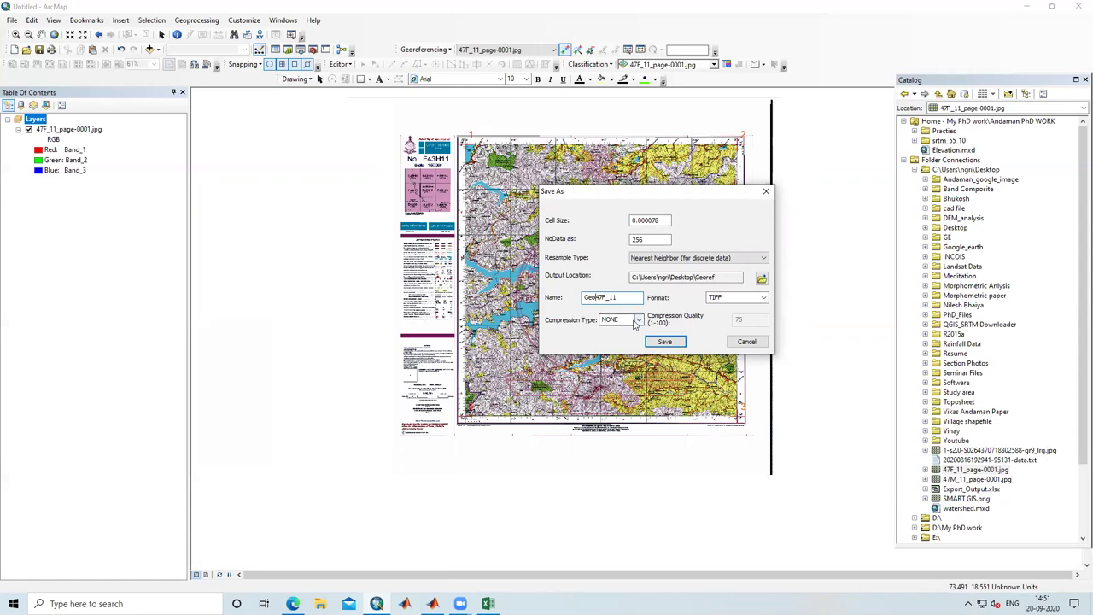
click(762, 299)
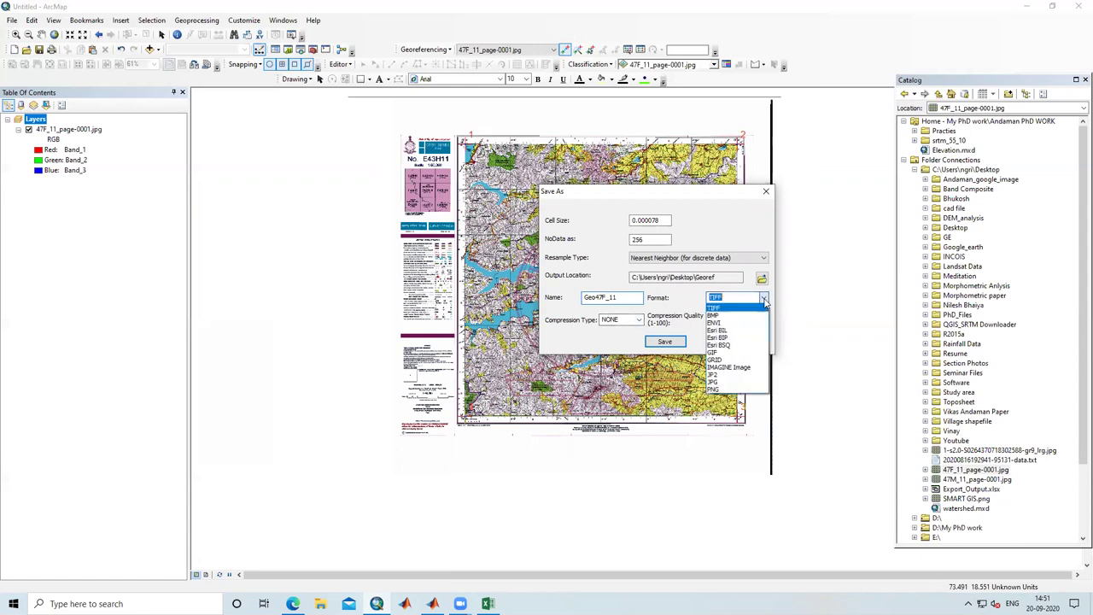
click(764, 300)
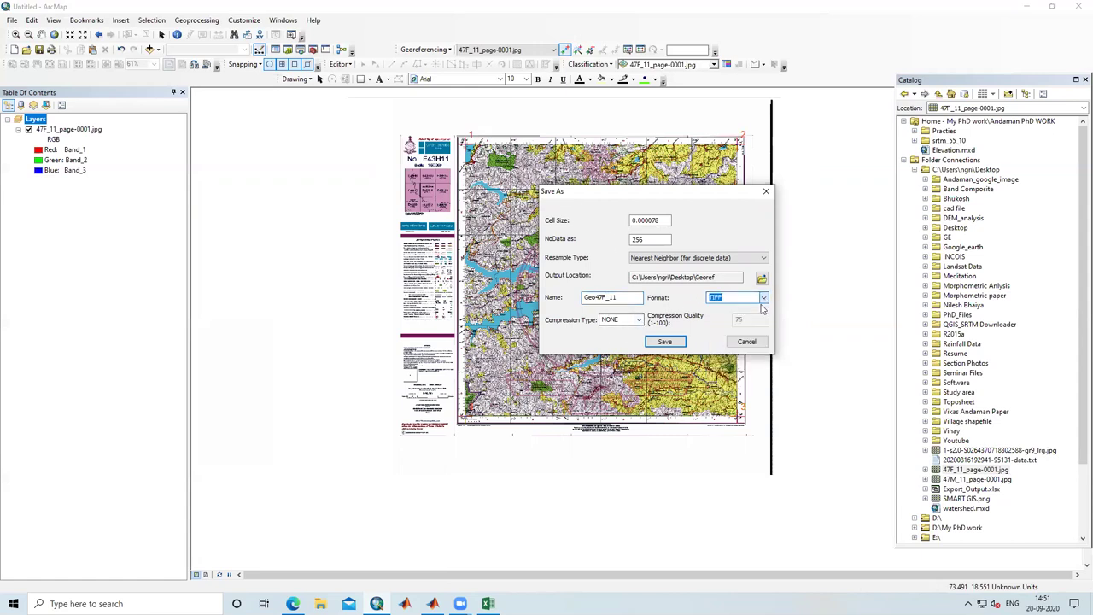
Save the rectified toposheet as Geo47F_11 in TIFF format to the Georef folder
click(664, 342)
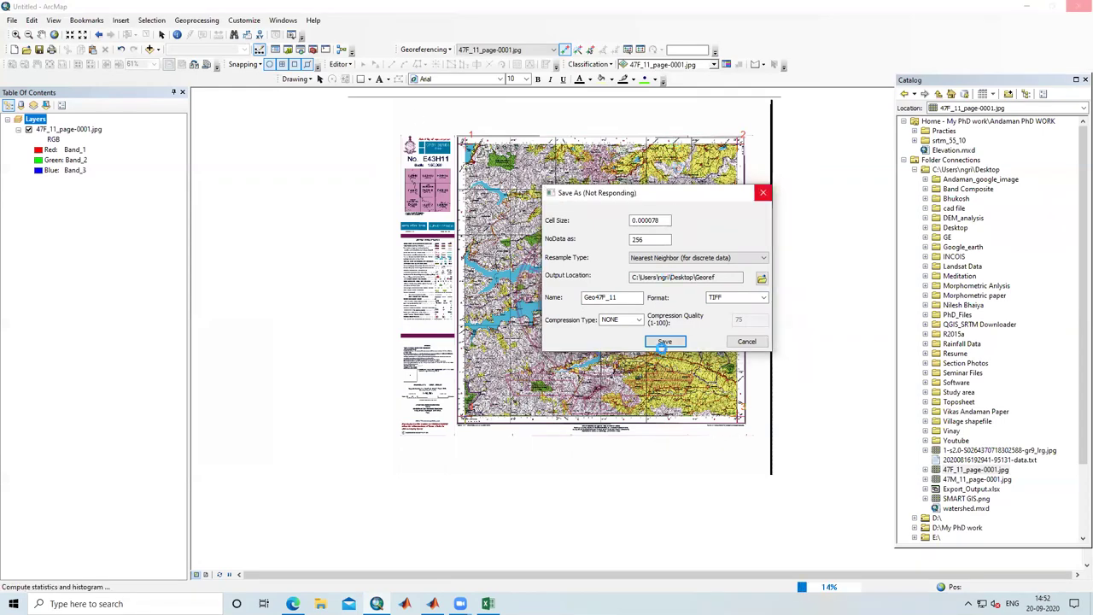
scroll(603, 219, up, 2)
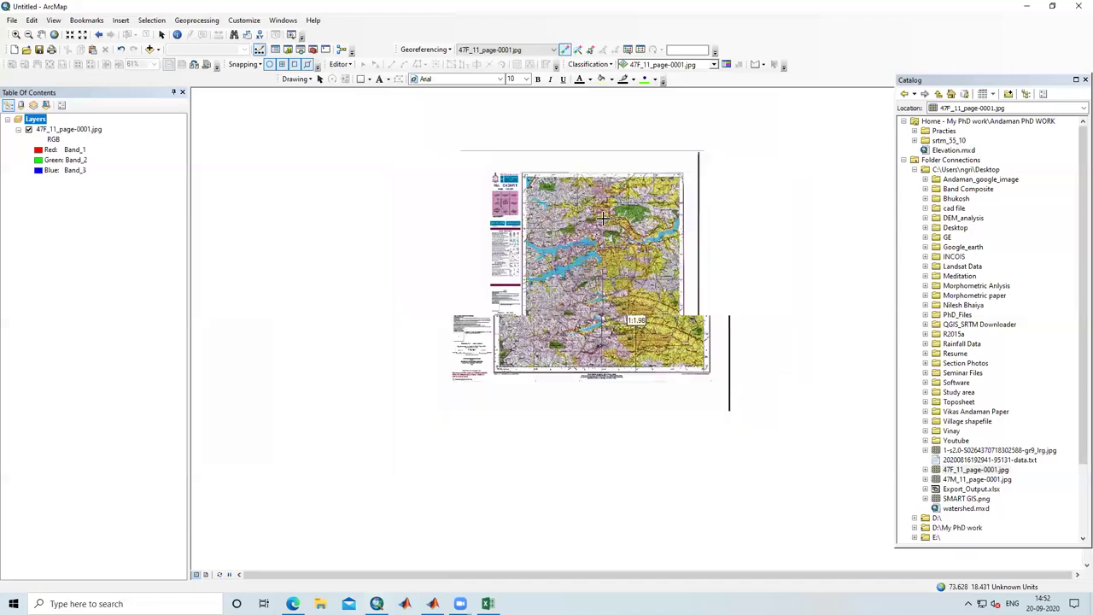
scroll(602, 219, down, 3)
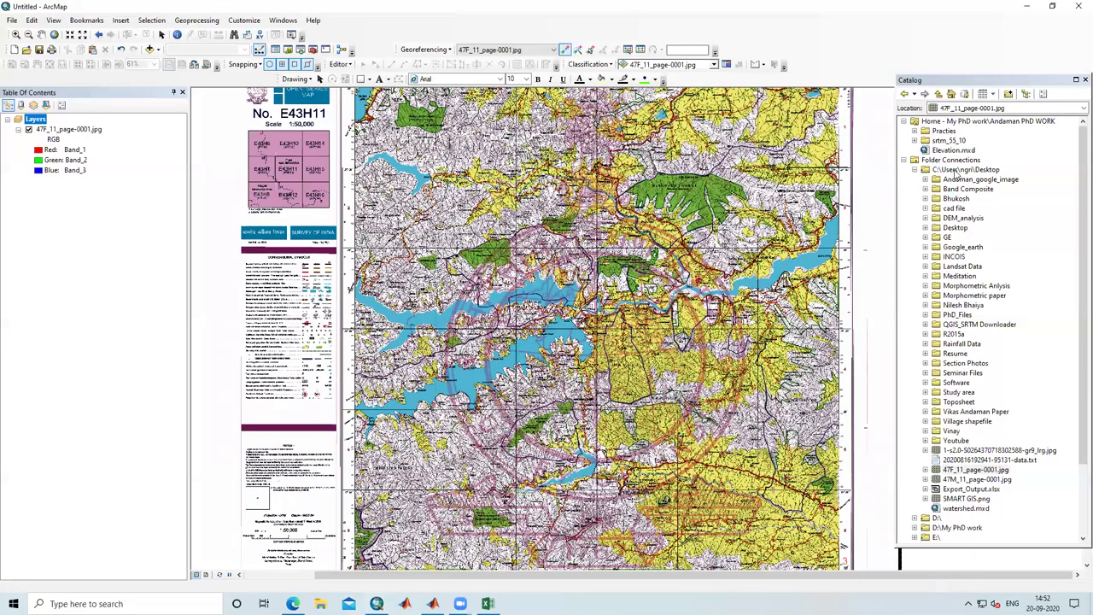
Refresh the Desktop folder connection in the catalog and expand its Georef folder
click(957, 171)
right_click(957, 171)
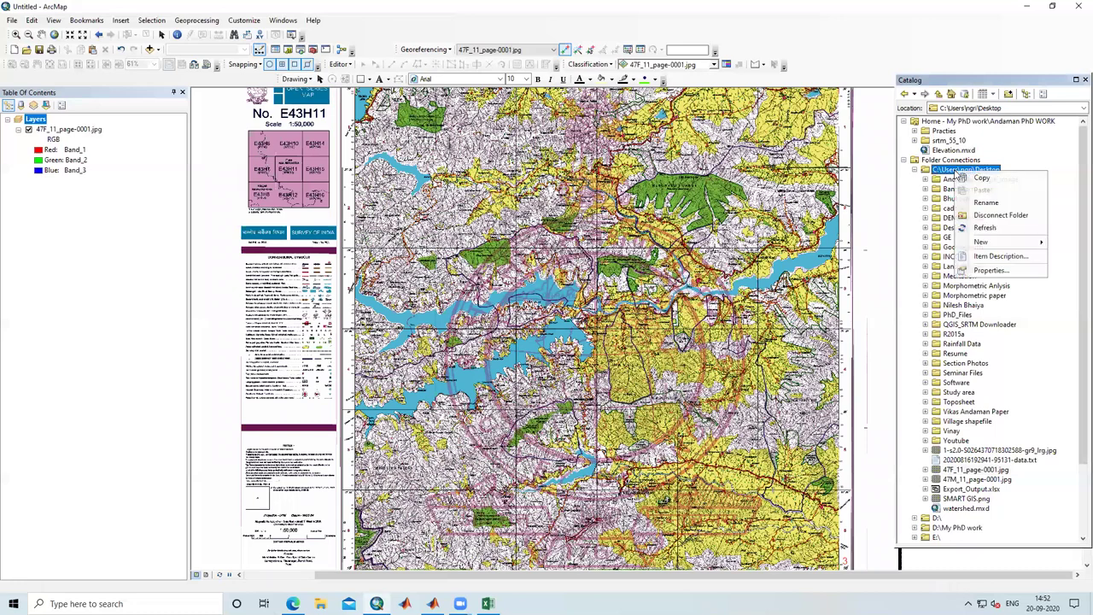
click(986, 229)
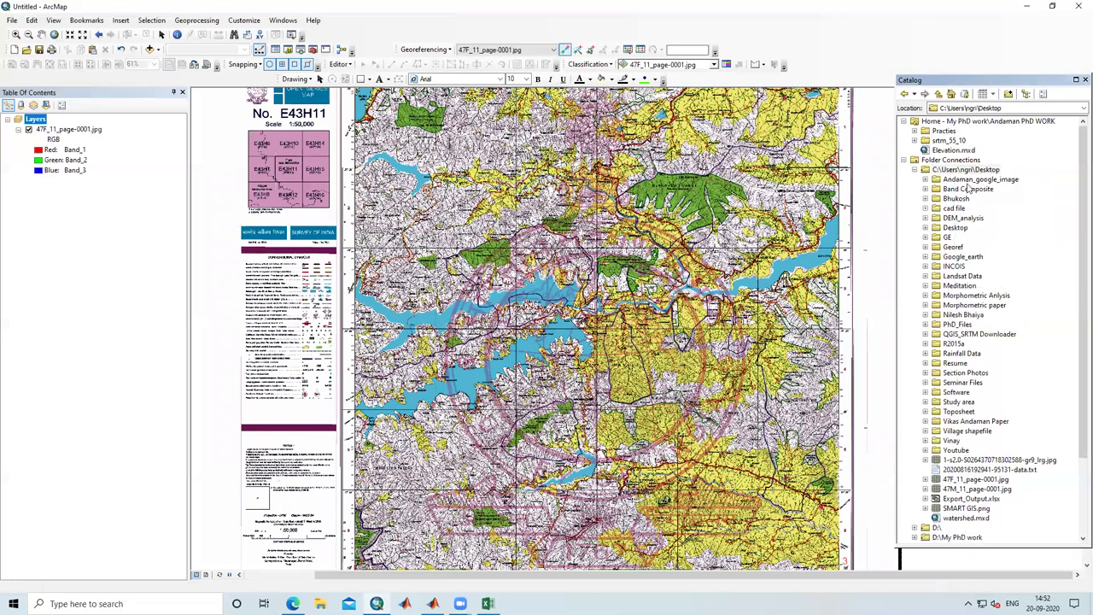
double_click(954, 248)
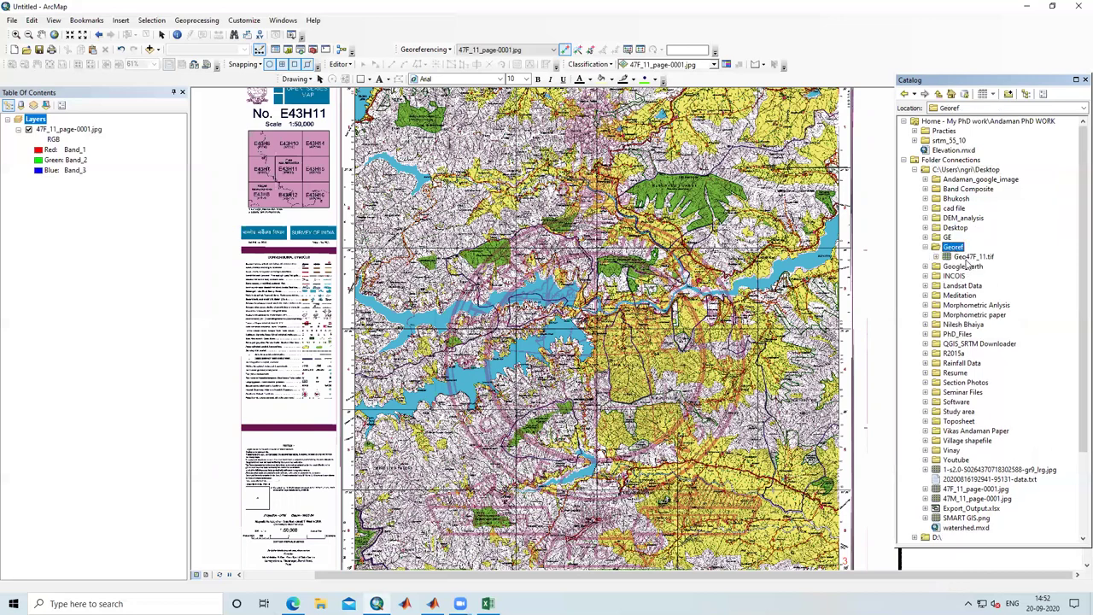
Assign the World geographic coordinate system WGS 1984 as the spatial reference of Geo47F_11.tif and apply it
click(972, 257)
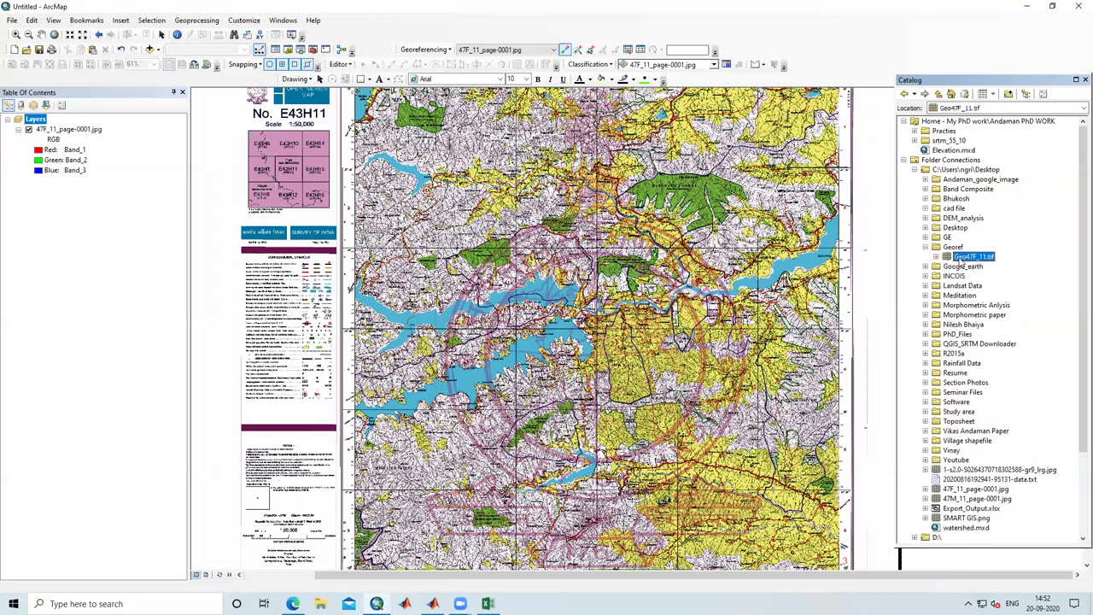
right_click(971, 260)
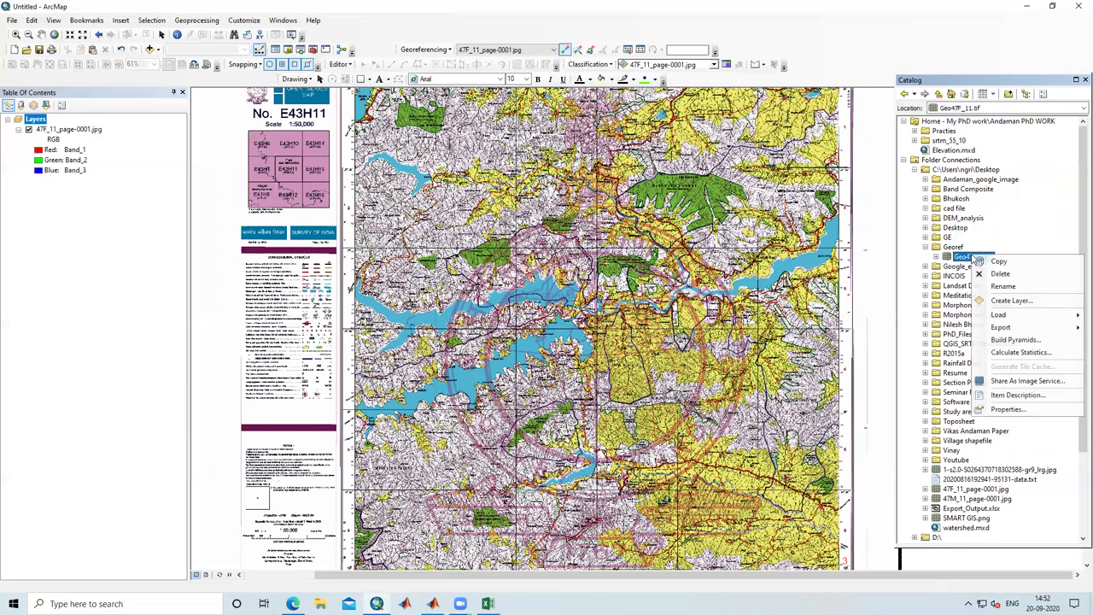
click(1004, 410)
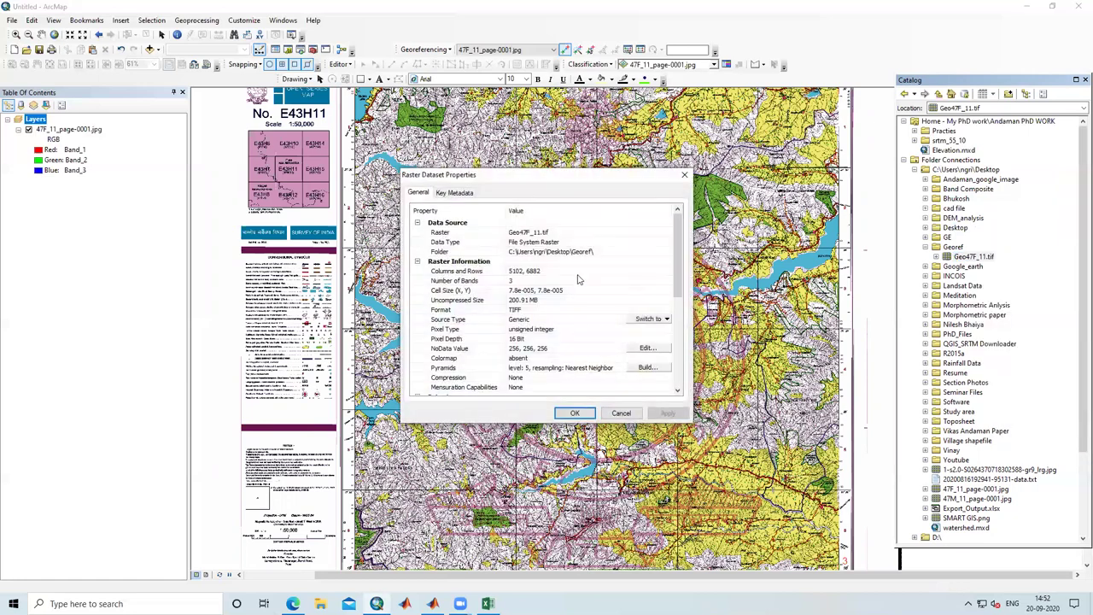
scroll(584, 290, down, 2)
scroll(584, 307, down, 3)
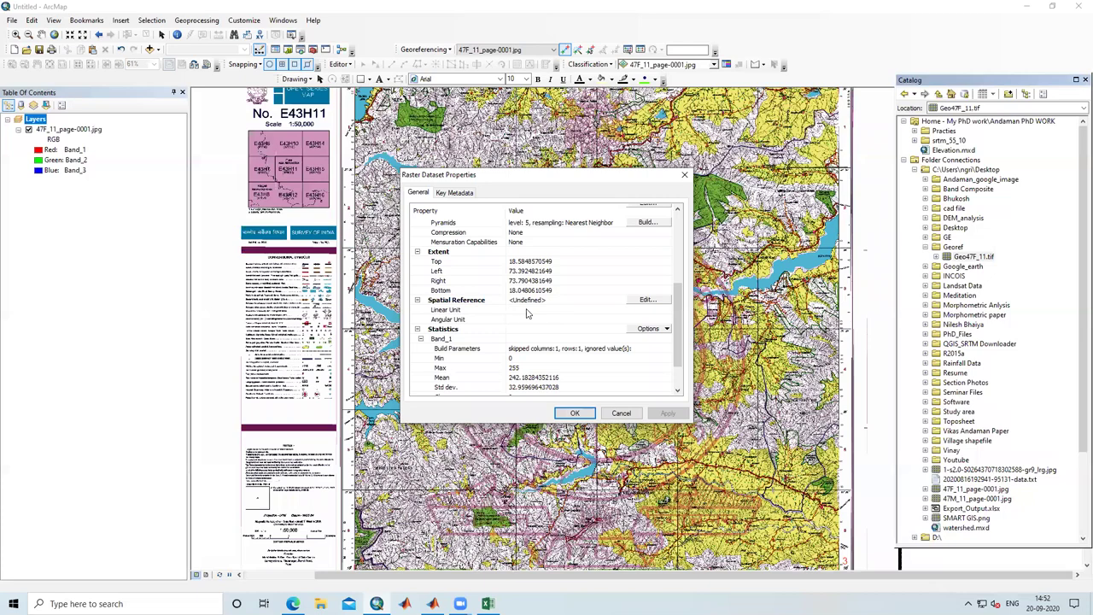
click(646, 301)
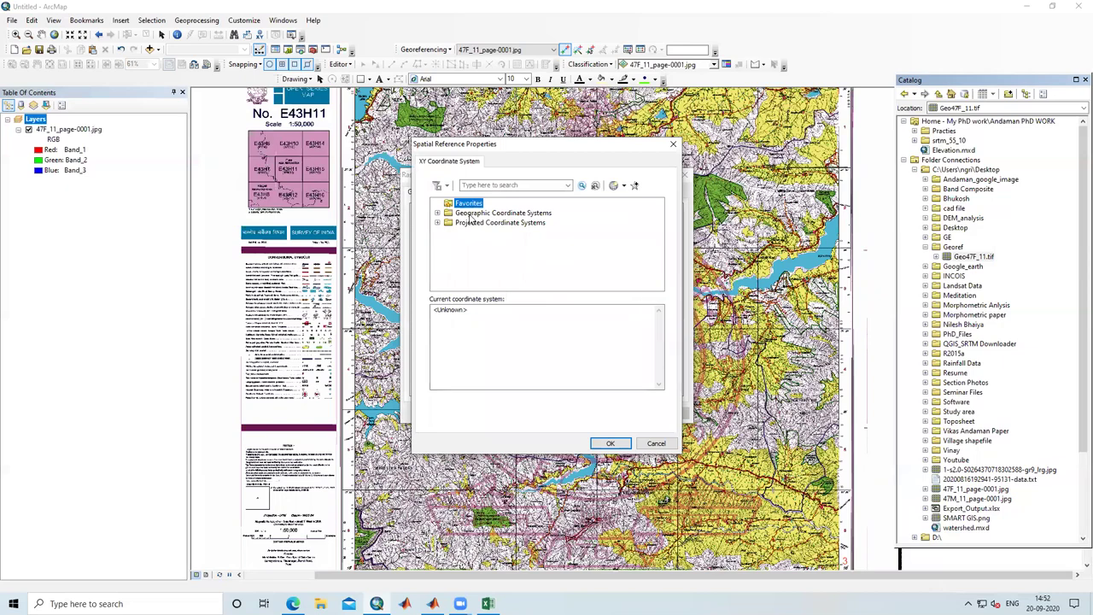
double_click(469, 214)
scroll(536, 253, down, 3)
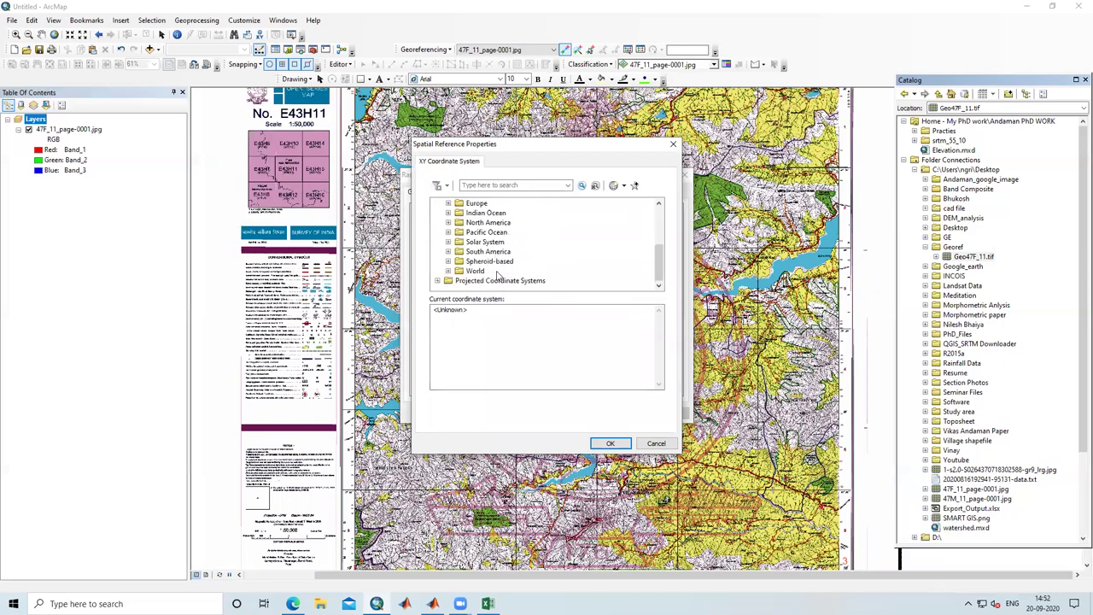
double_click(472, 271)
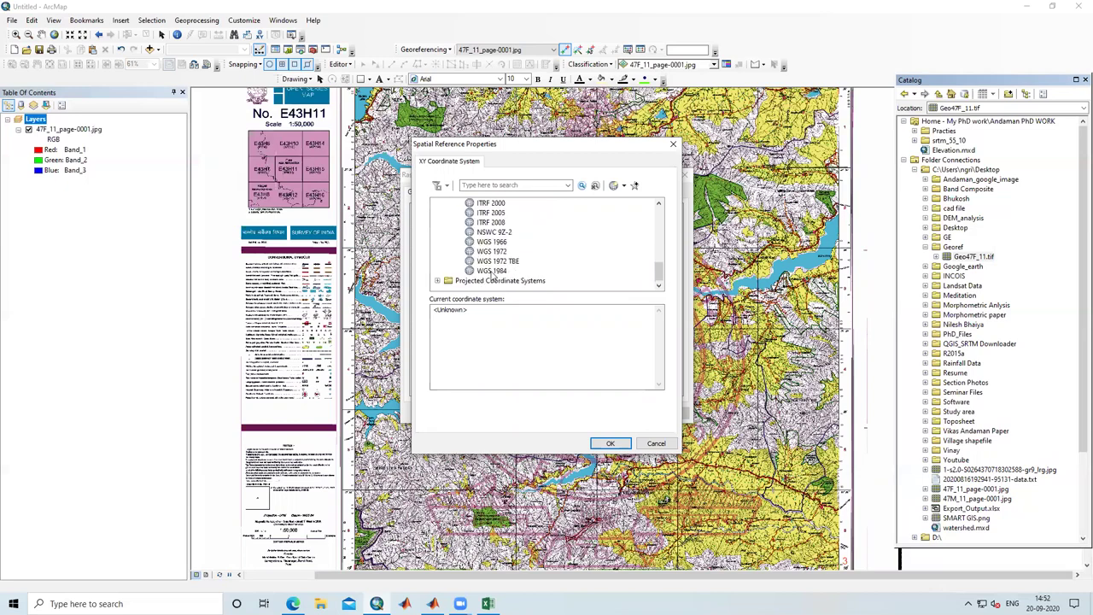
click(493, 270)
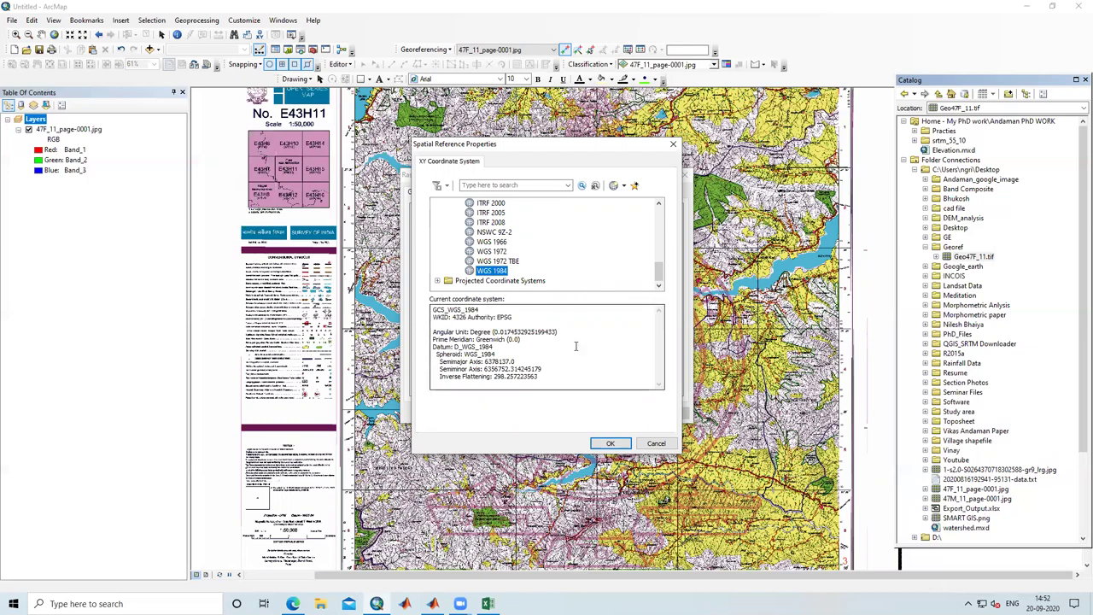
click(610, 443)
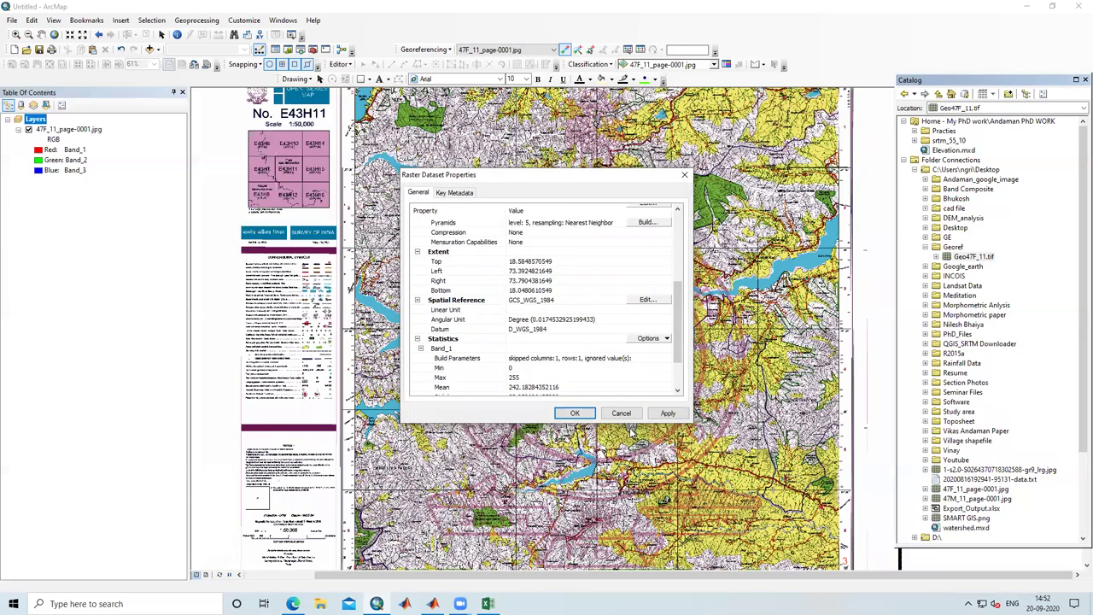
click(667, 413)
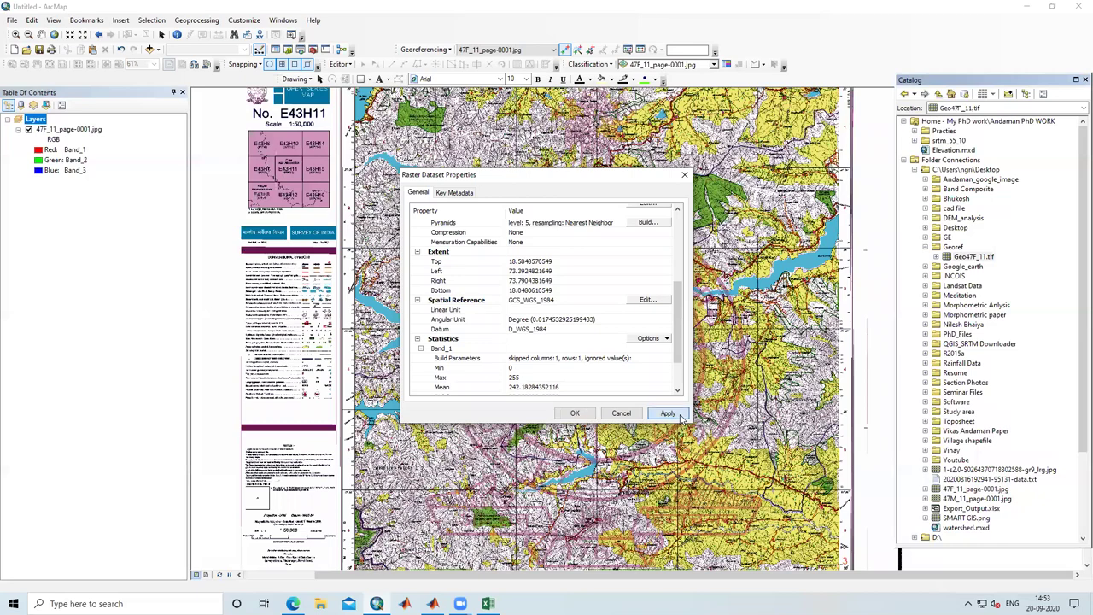
click(575, 414)
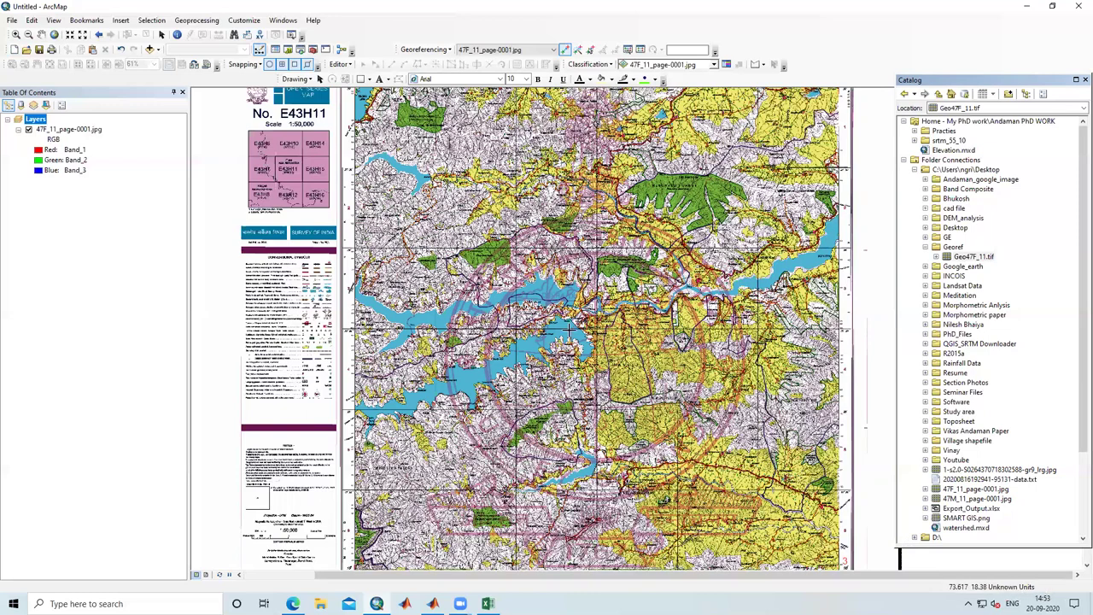
Start a new blank map document and add the rectified Geo47F_11.tif from the Georef folder
click(13, 51)
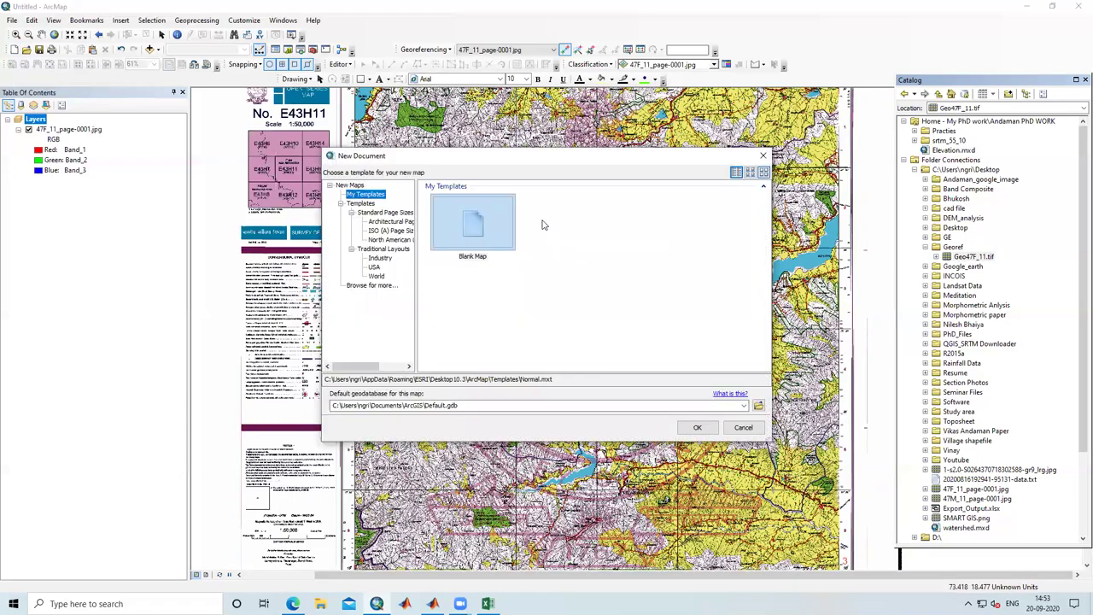
click(696, 426)
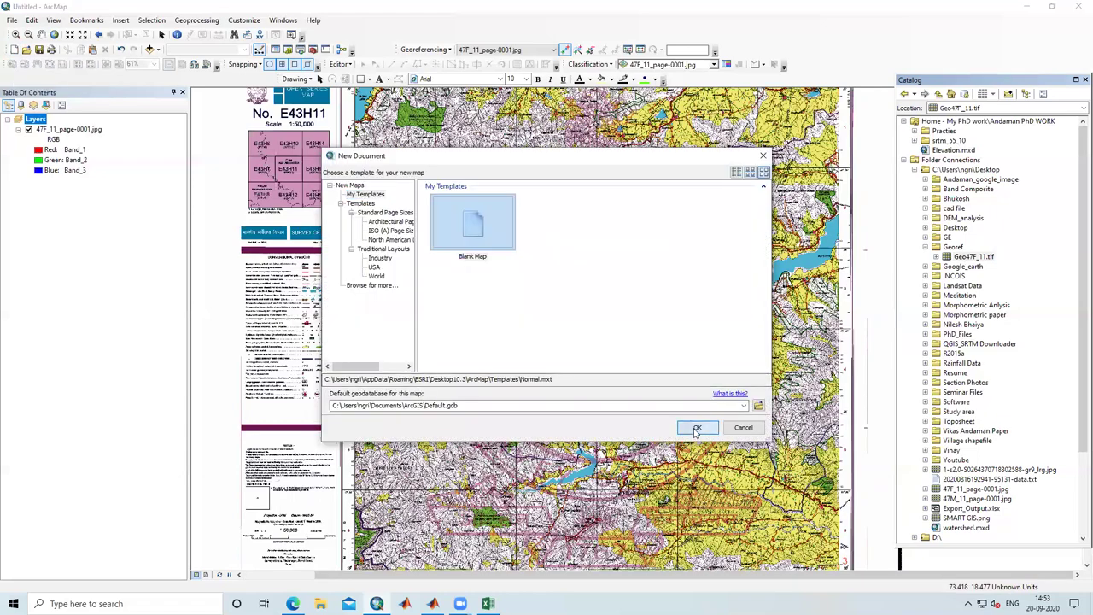
click(567, 326)
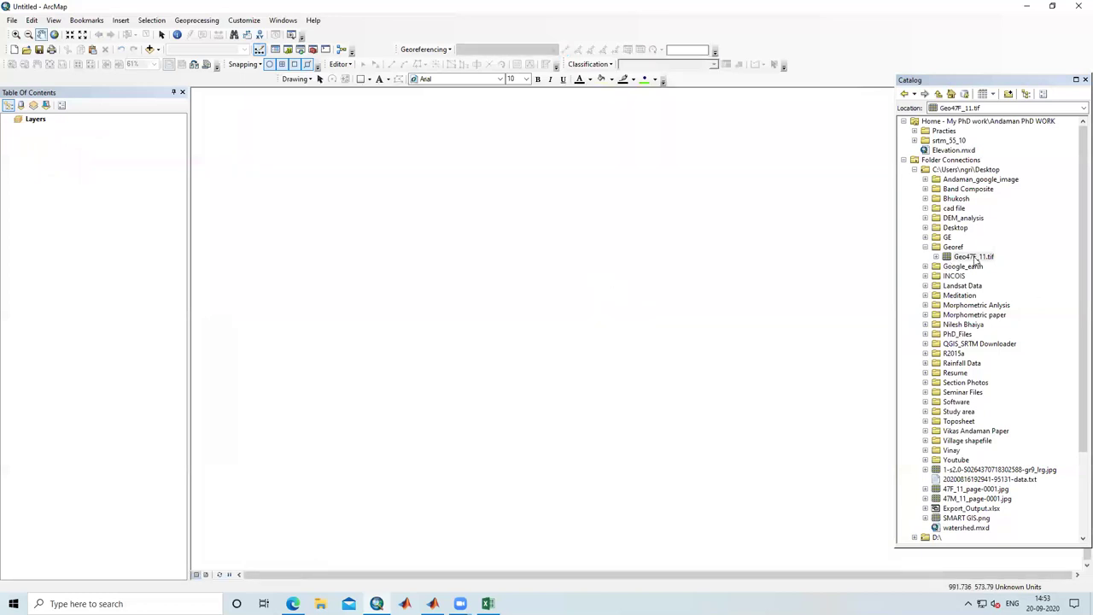
click(974, 257)
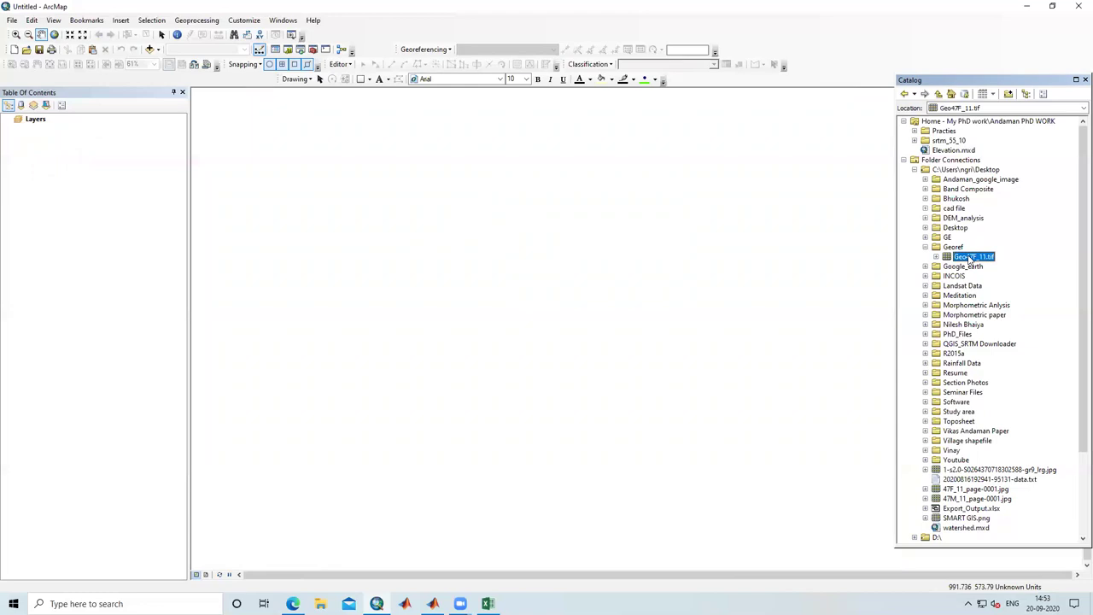
drag(969, 261, 582, 262)
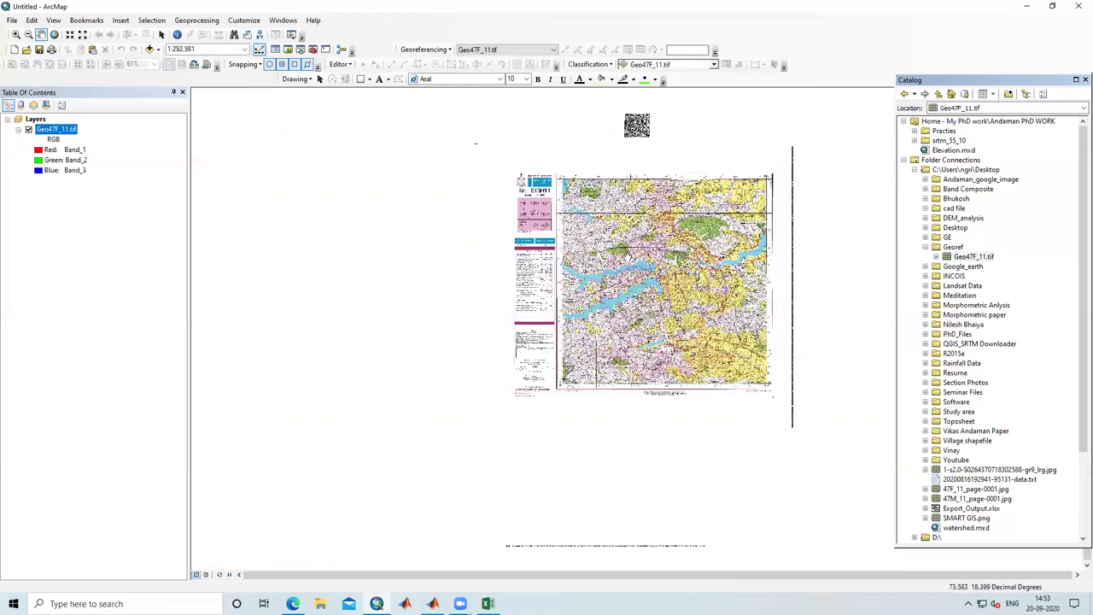
Check the map coordinates at the north-west grid corner of the rectified toposheet against its printed latitude and longitude
scroll(628, 221, down, 5)
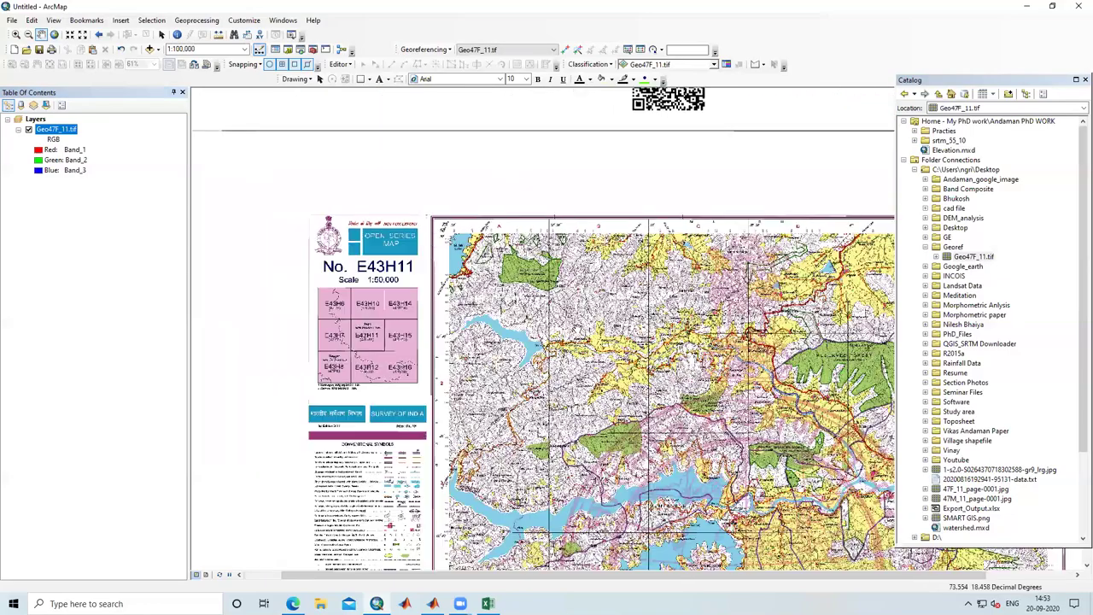
drag(605, 329, 538, 336)
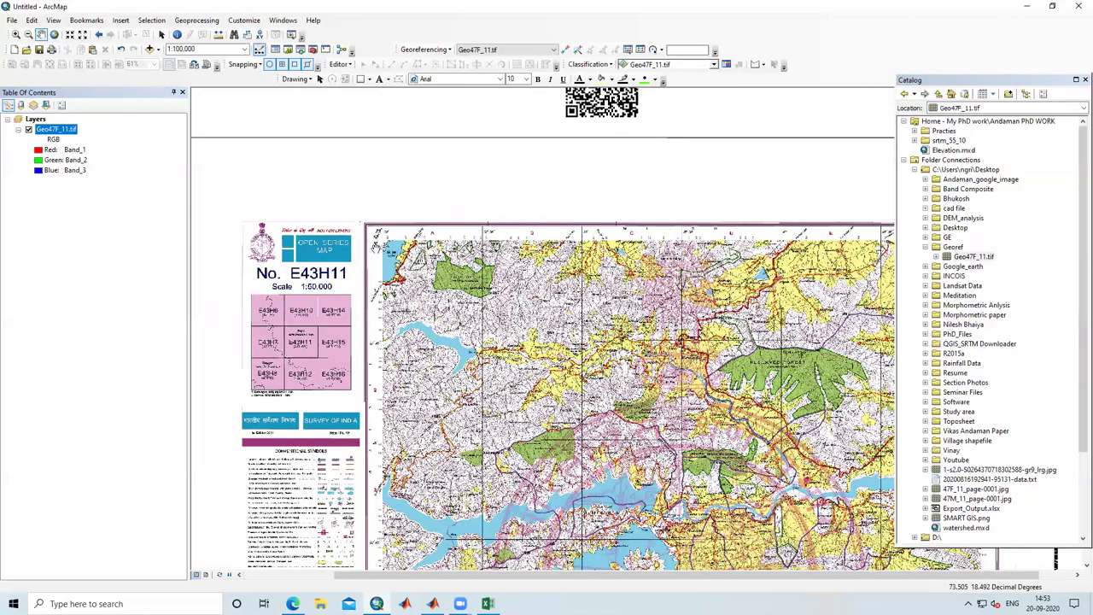
scroll(402, 265, up, 1)
scroll(443, 286, down, 3)
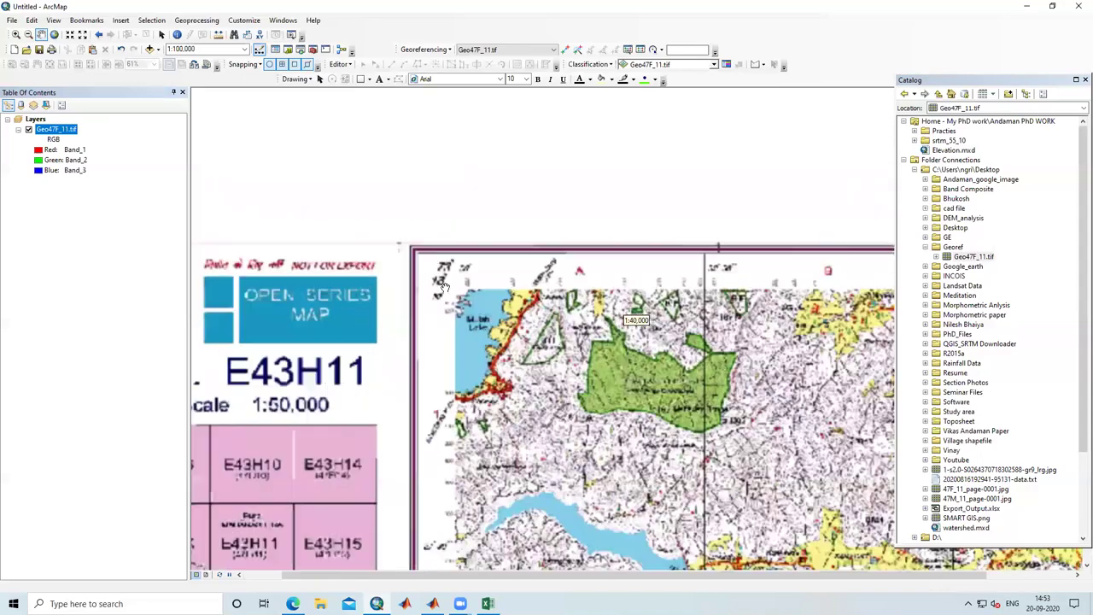
scroll(442, 286, down, 2)
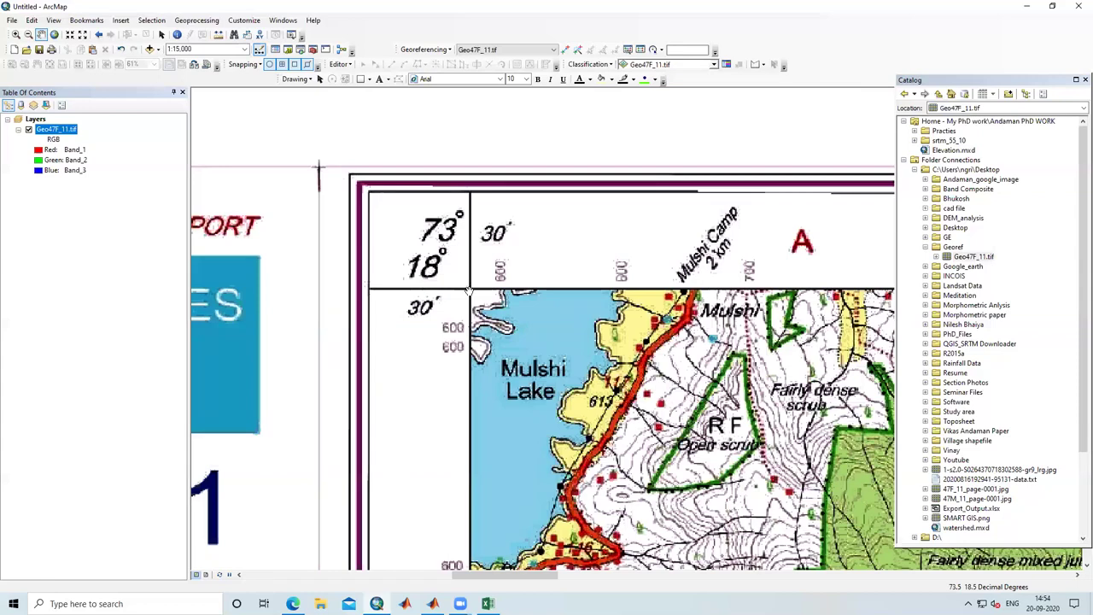
drag(468, 292, 454, 239)
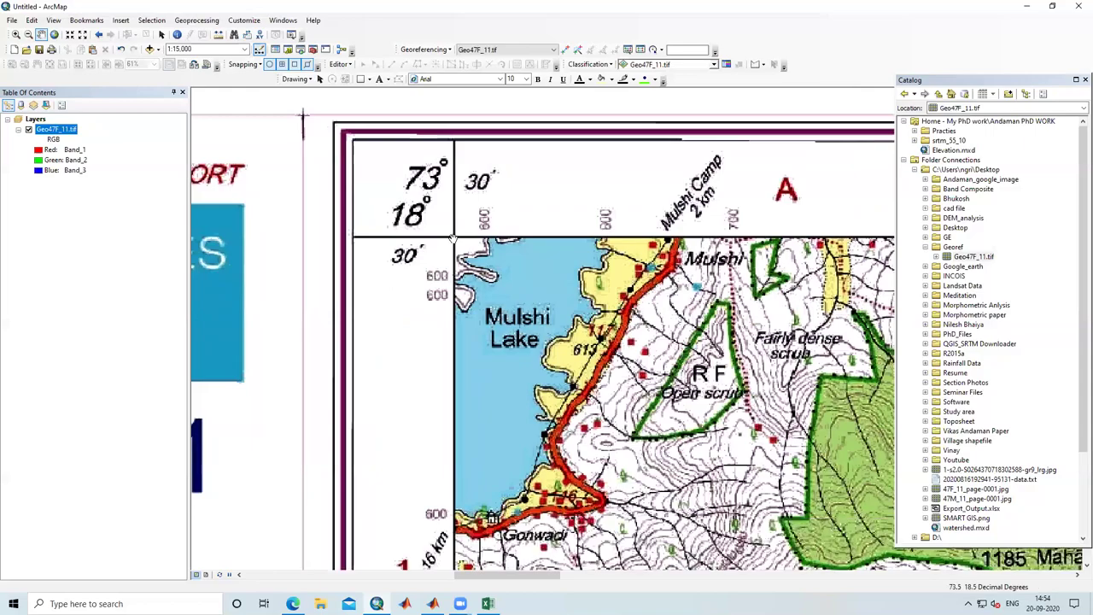
Look over the rectified toposheet along its northern edge and across its central lakes and reserved forests
drag(668, 328, 542, 328)
drag(854, 333, 456, 334)
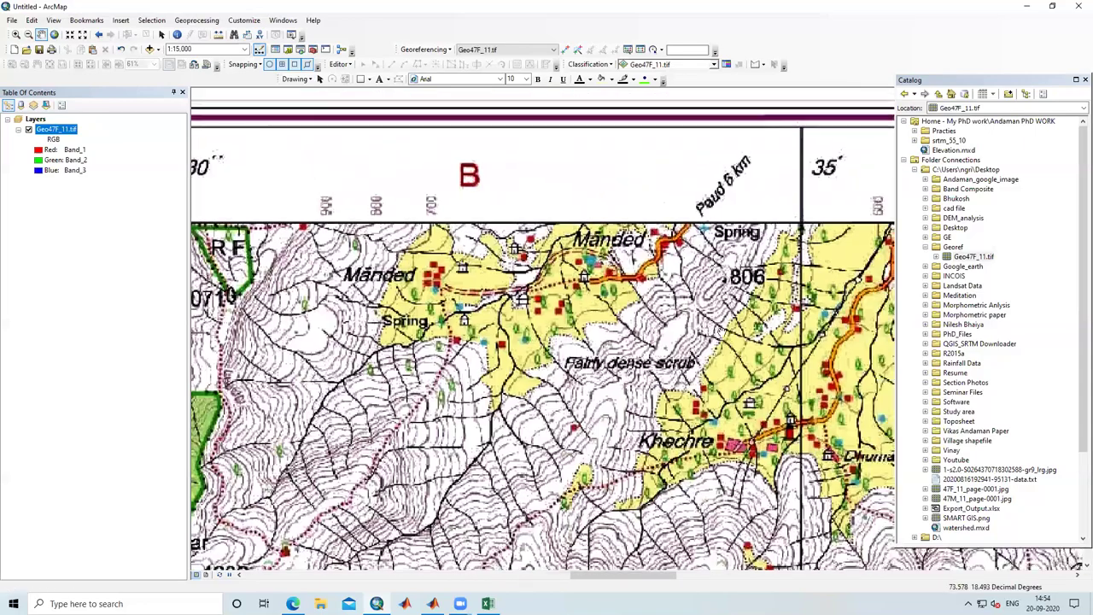
drag(709, 333, 394, 238)
drag(603, 418, 603, 363)
scroll(604, 363, up, 3)
scroll(604, 362, down, 4)
scroll(604, 363, down, 3)
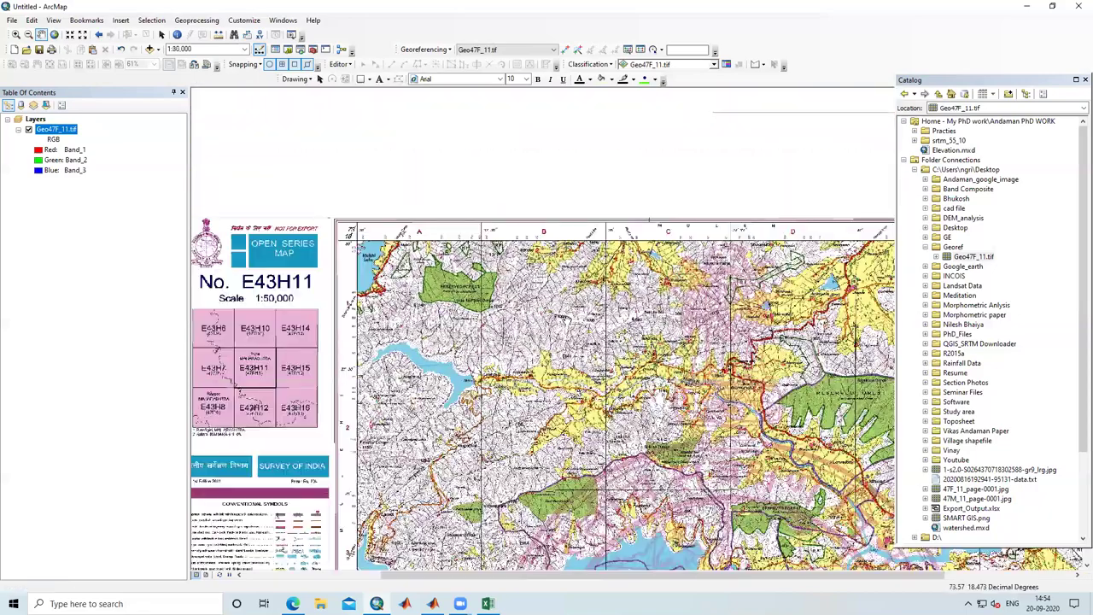
scroll(642, 437, up, 2)
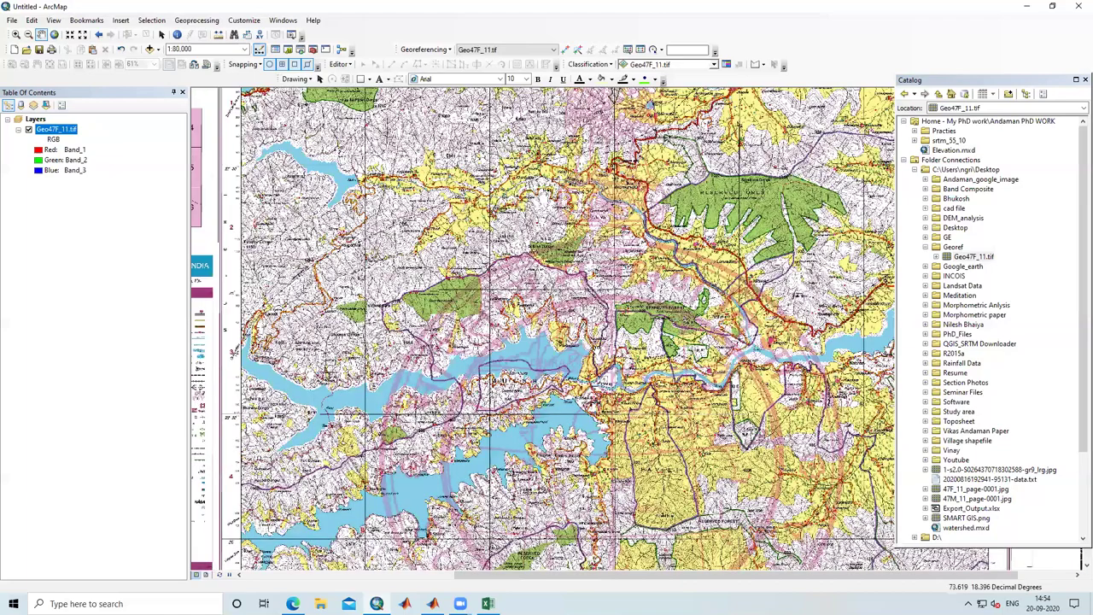
scroll(645, 310, down, 3)
scroll(645, 310, up, 2)
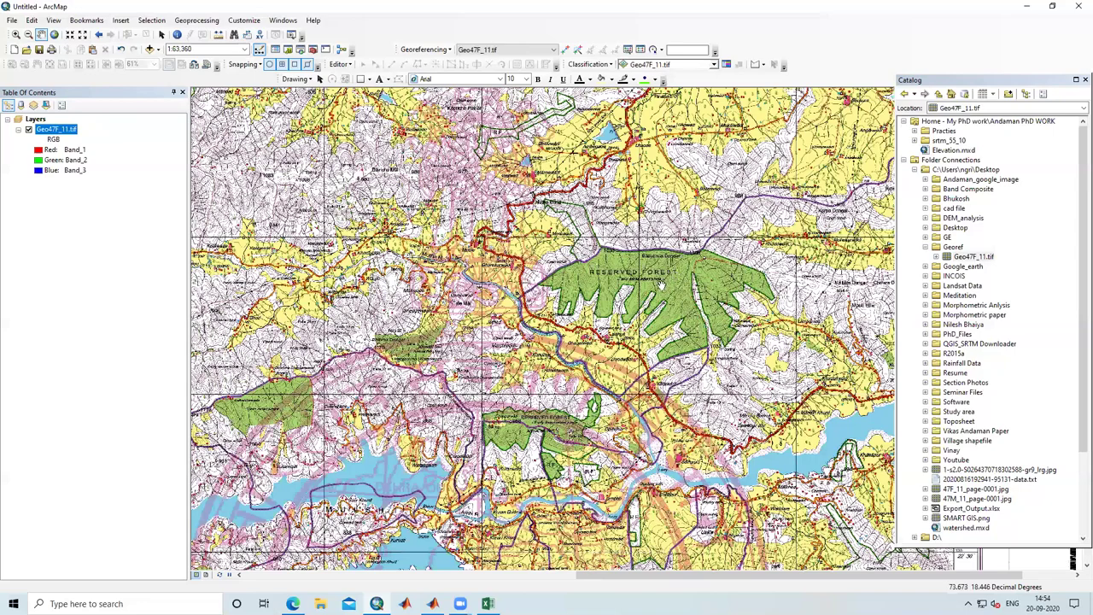
drag(597, 399, 662, 299)
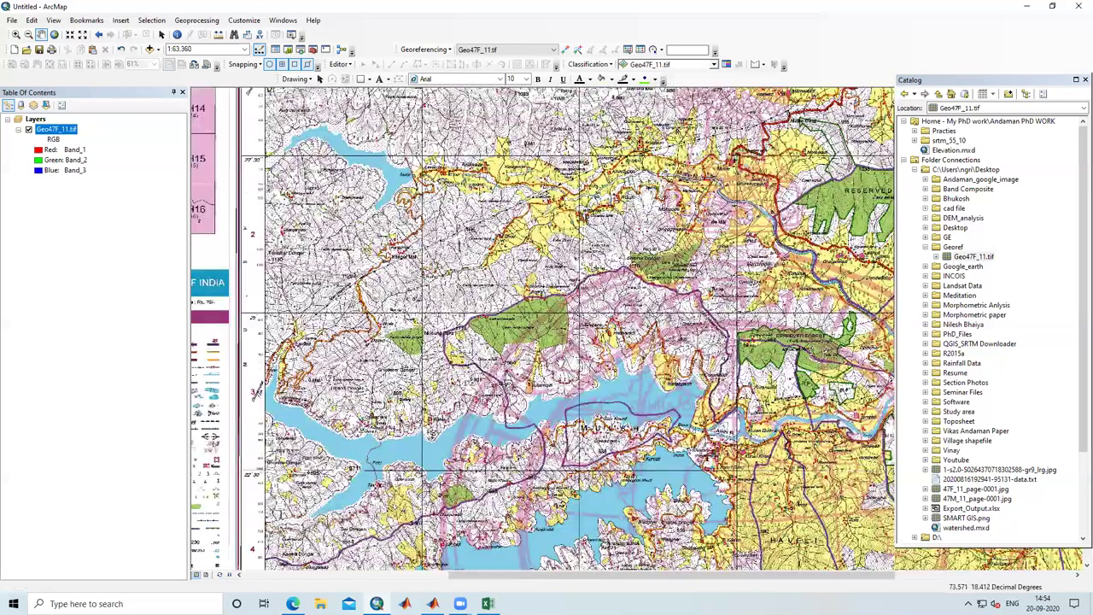
drag(560, 362, 671, 278)
drag(642, 341, 726, 478)
drag(657, 256, 858, 338)
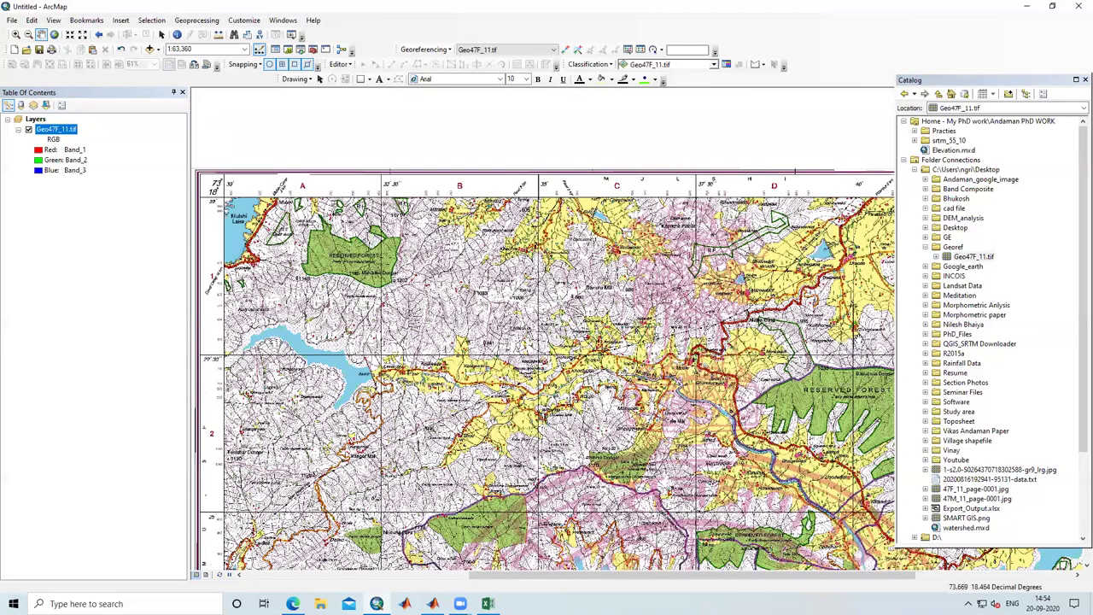
Add the original scan 47F_11_page-0001.jpg to the map together with the rectified toposheet and accept its unknown spatial reference
scroll(967, 516, down, 4)
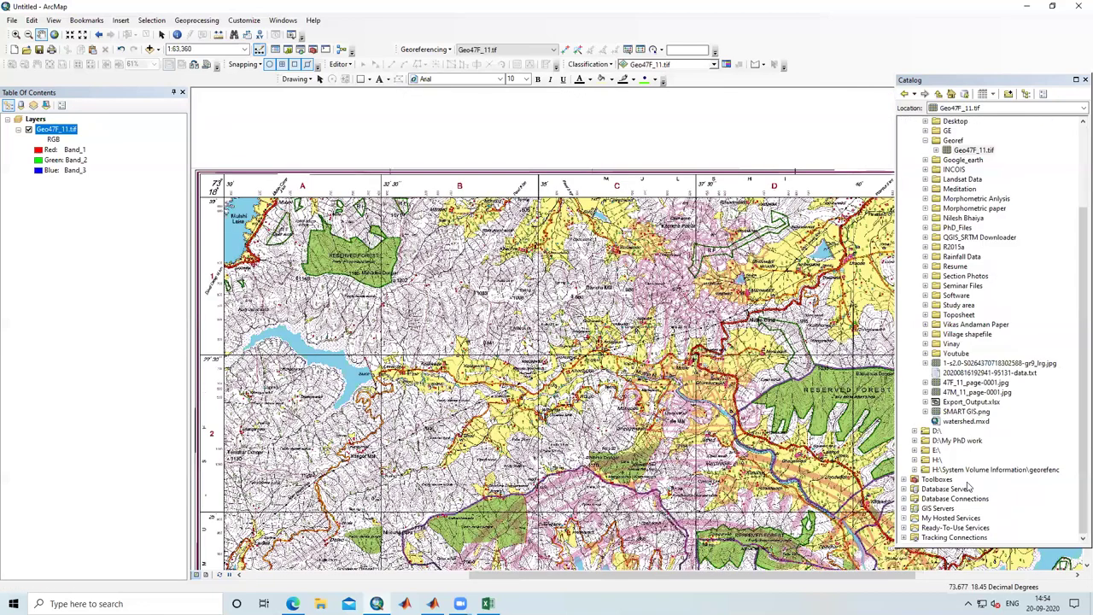
drag(956, 386, 640, 358)
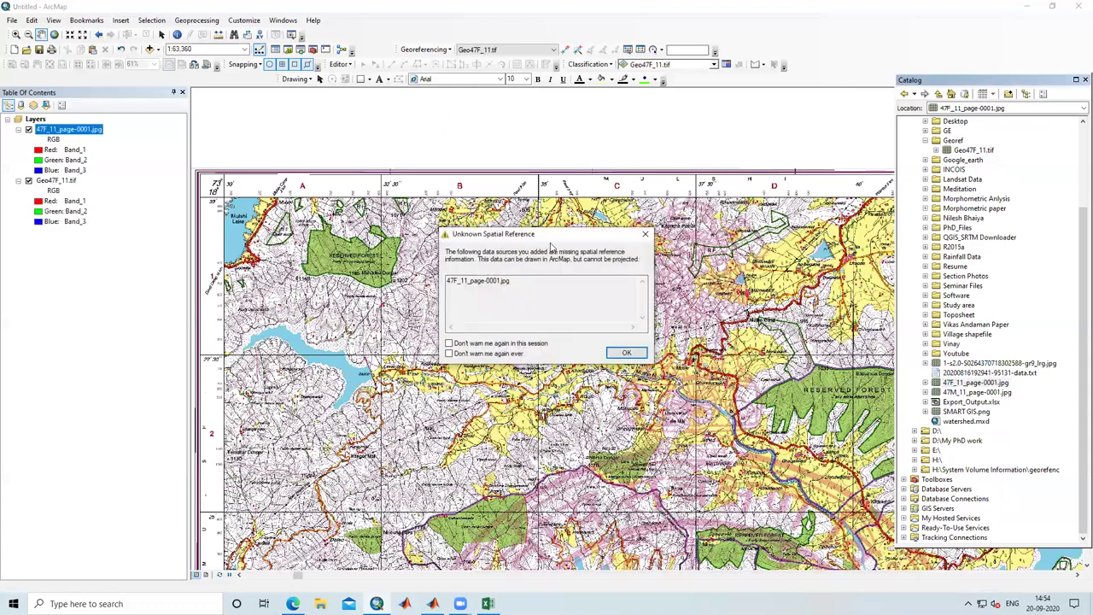
click(625, 353)
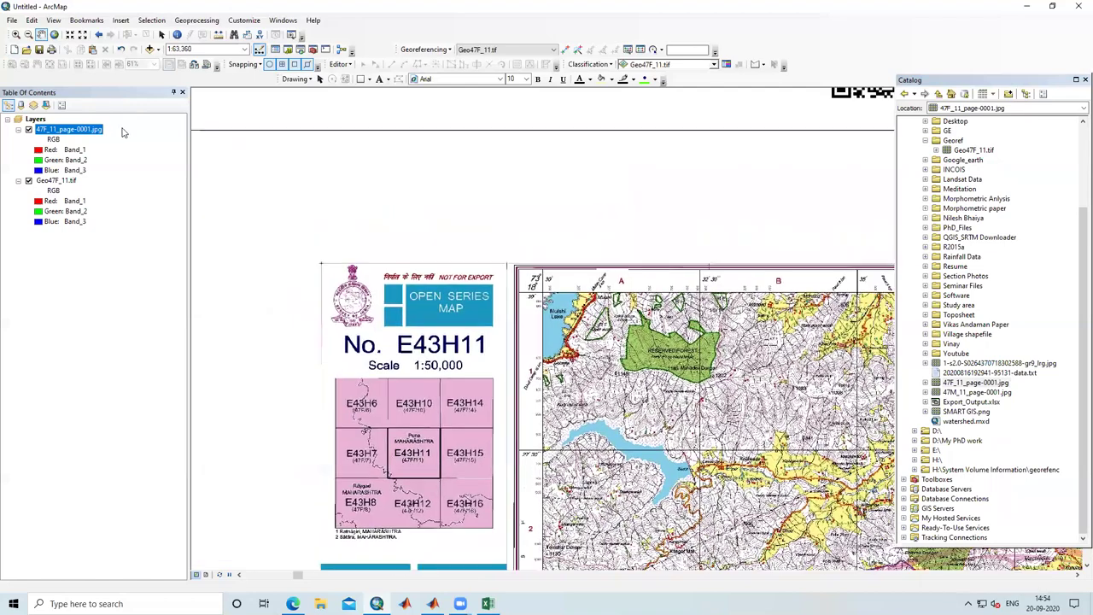
Start a new blank map without saving the current one and add only the original scan 47F_11_page-0001.jpg
click(15, 49)
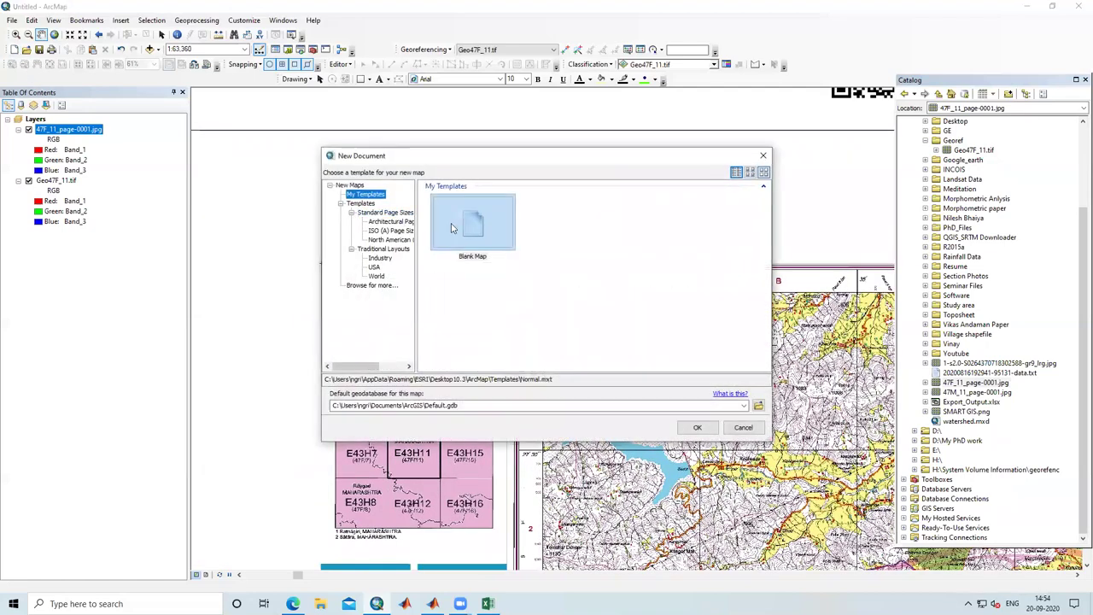
click(698, 427)
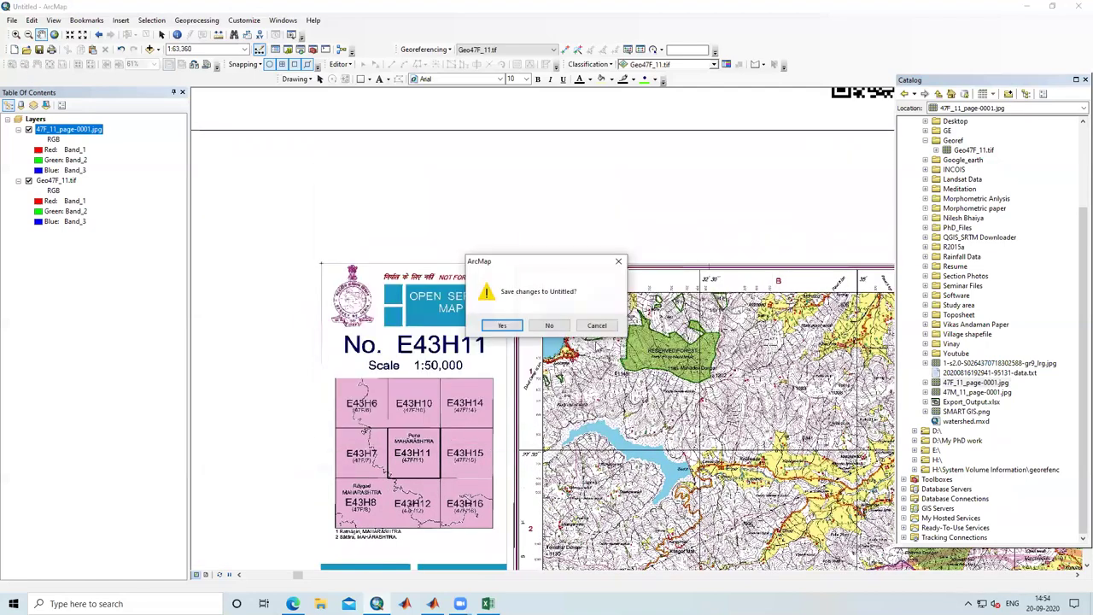
click(549, 325)
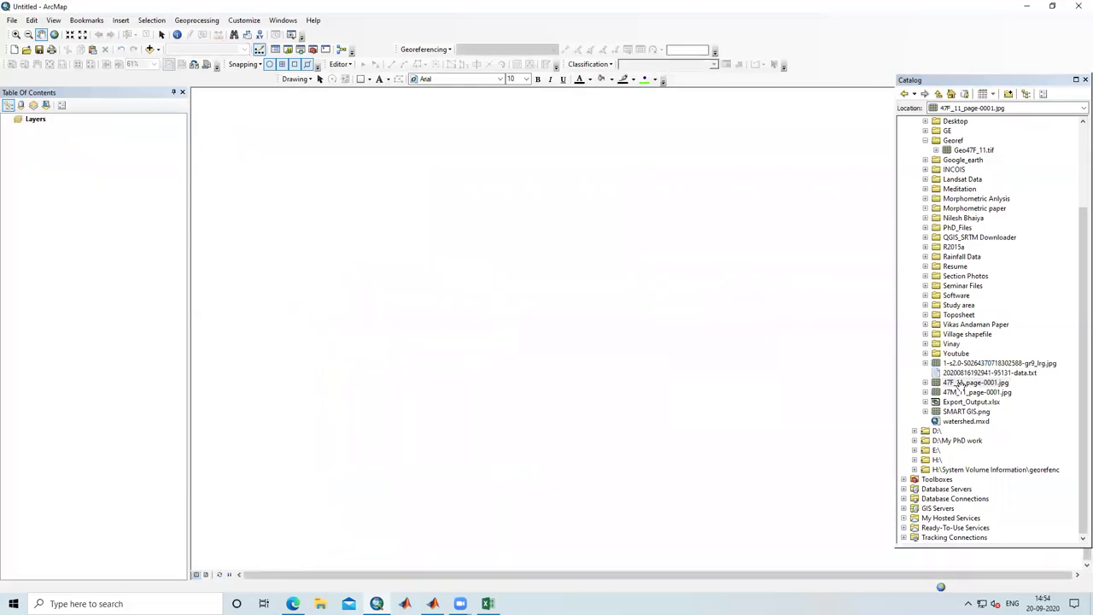
mouse_move(962, 387)
mouse_down()
mouse_move(636, 342)
mouse_move(568, 320)
mouse_up()
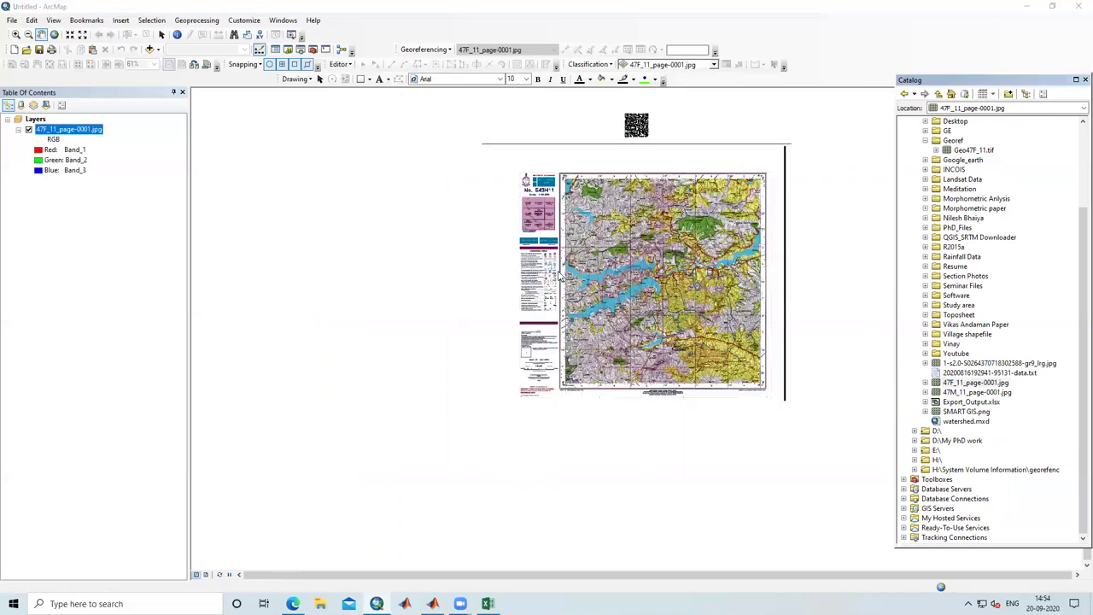
click(626, 353)
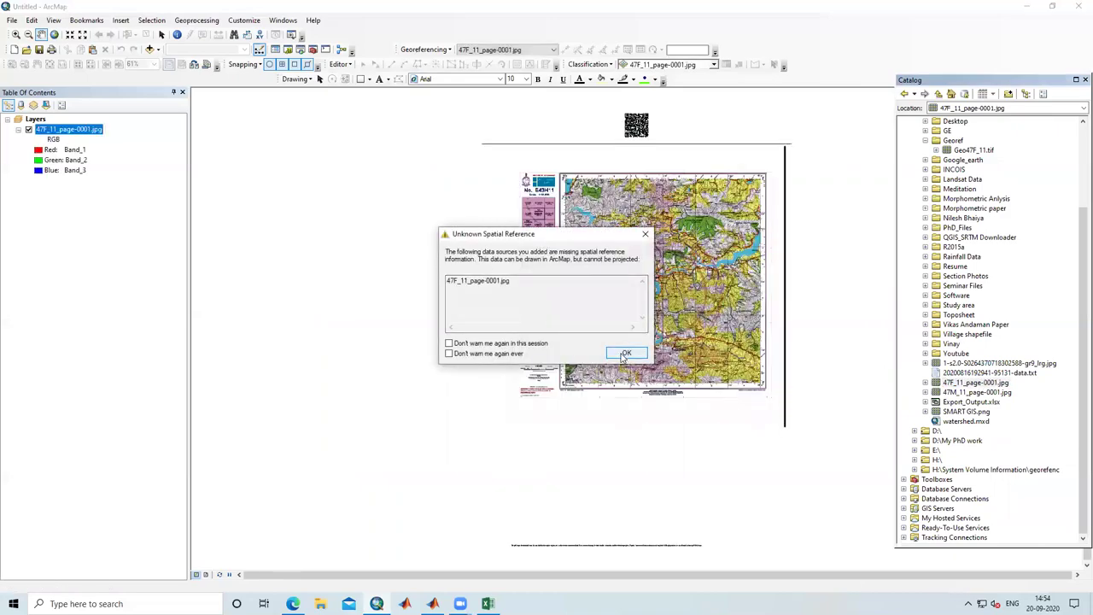
Check the map coordinates and units of the original scan at its north-west grid corner and around the nearby reserved forest
scroll(583, 173, up, 3)
scroll(583, 173, down, 1)
scroll(583, 172, down, 5)
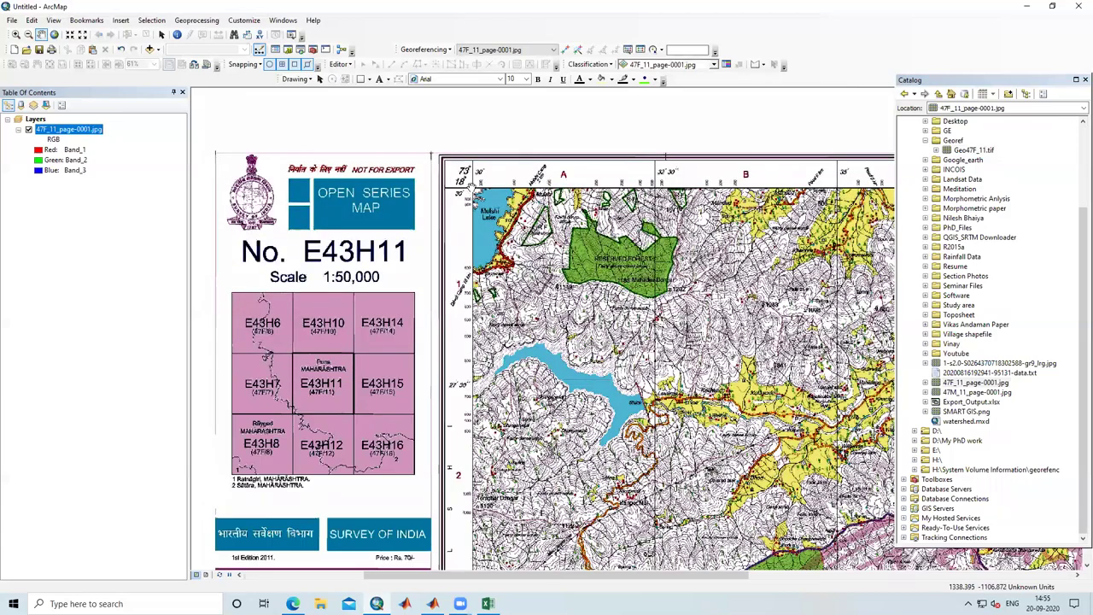
scroll(472, 181, down, 3)
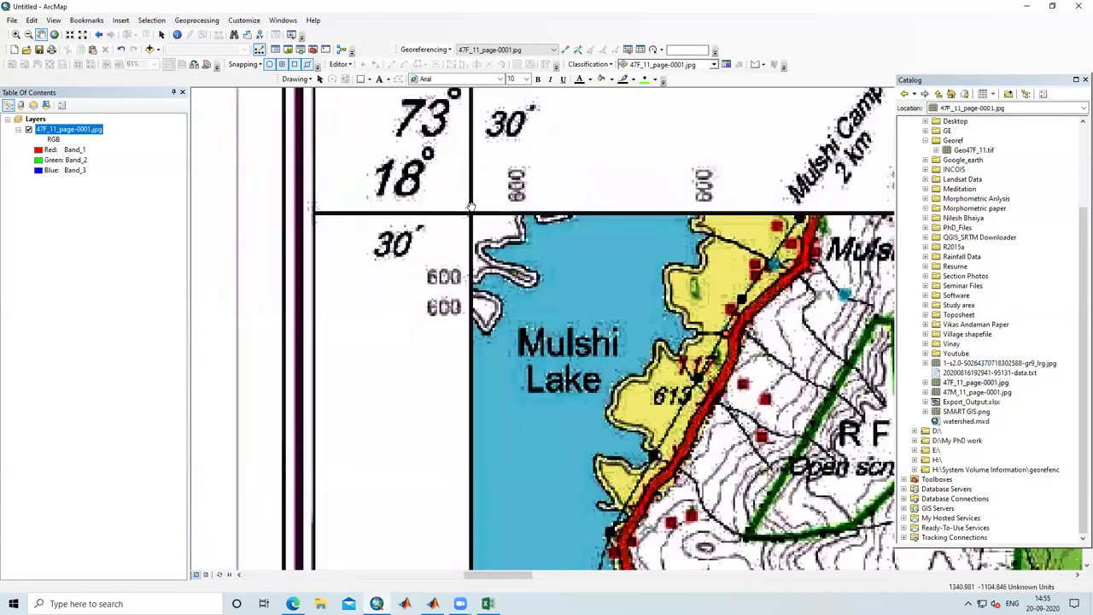
drag(473, 196, 479, 299)
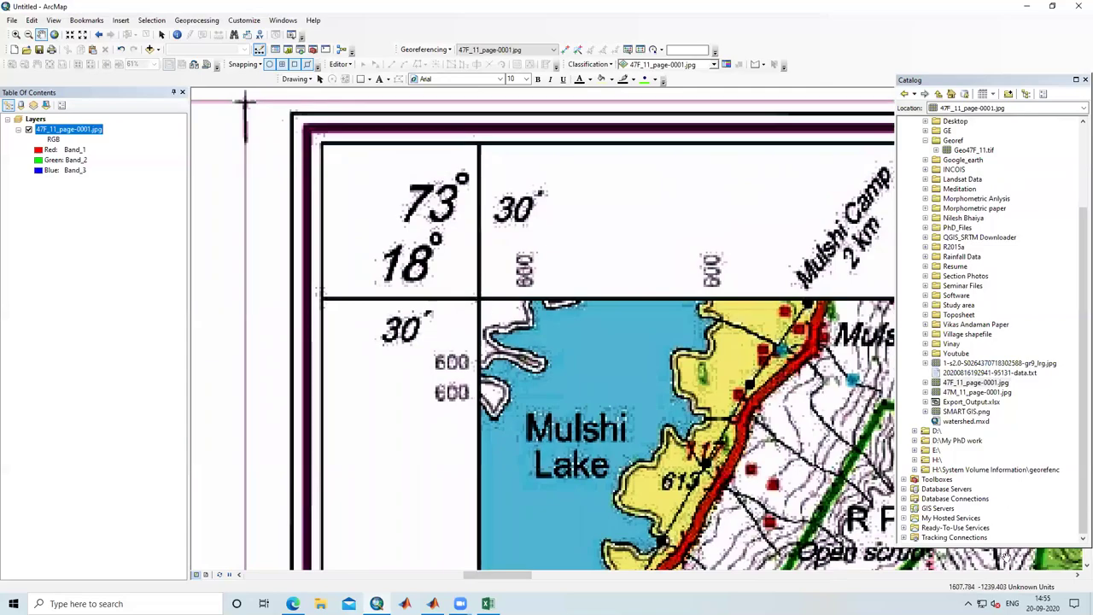
drag(854, 512, 640, 389)
drag(737, 414, 505, 204)
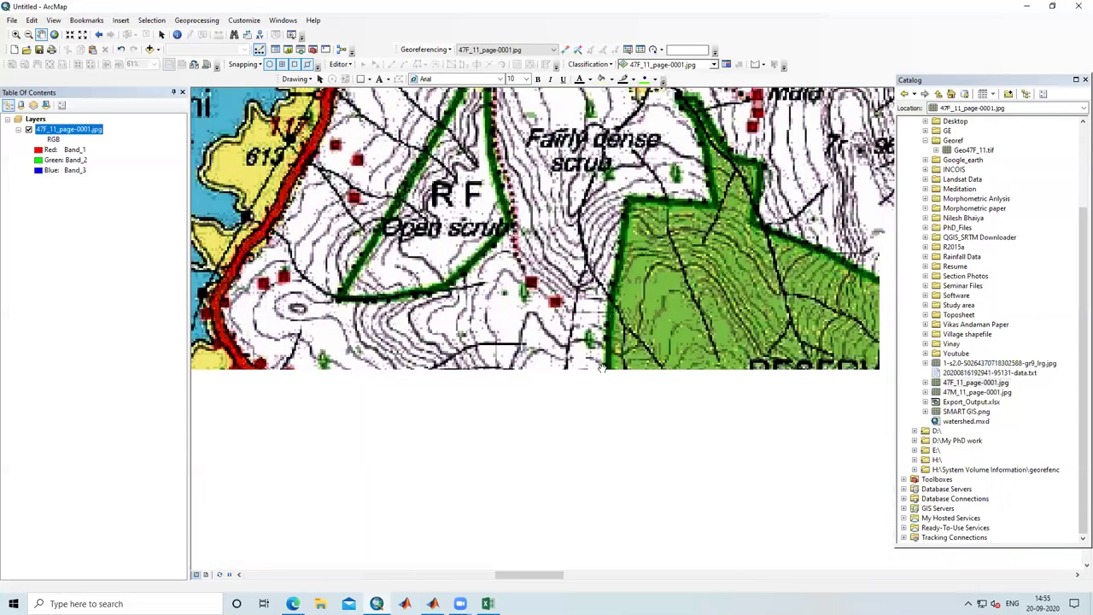
scroll(583, 326, down, 2)
scroll(584, 327, up, 2)
scroll(583, 326, up, 3)
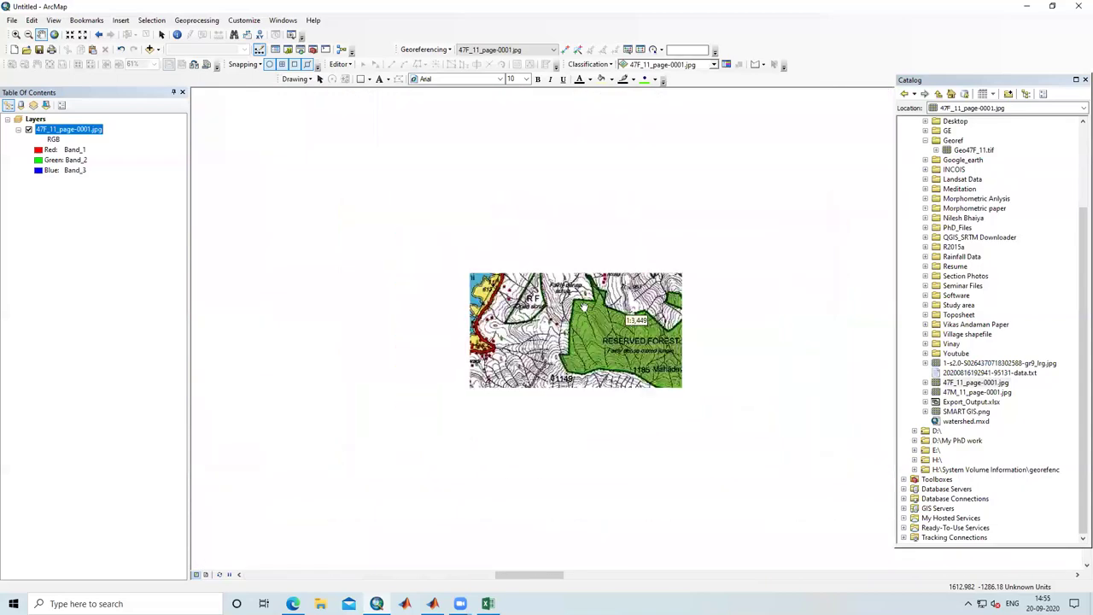
drag(657, 510, 584, 304)
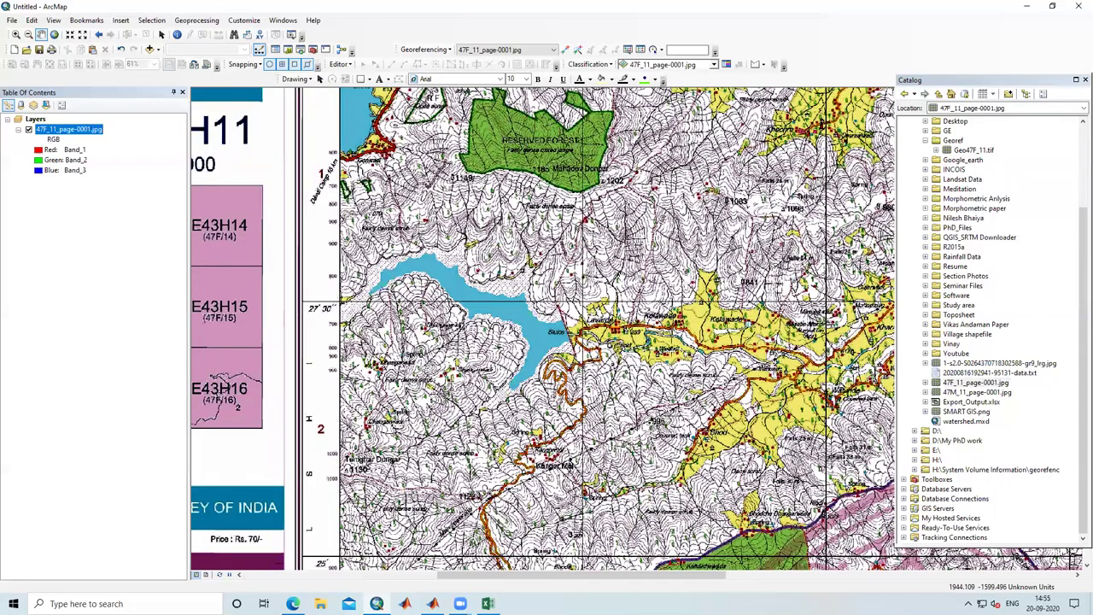
Start another blank map without saving and add the rectified Geo47F_11.tif from the Georef folder
click(13, 49)
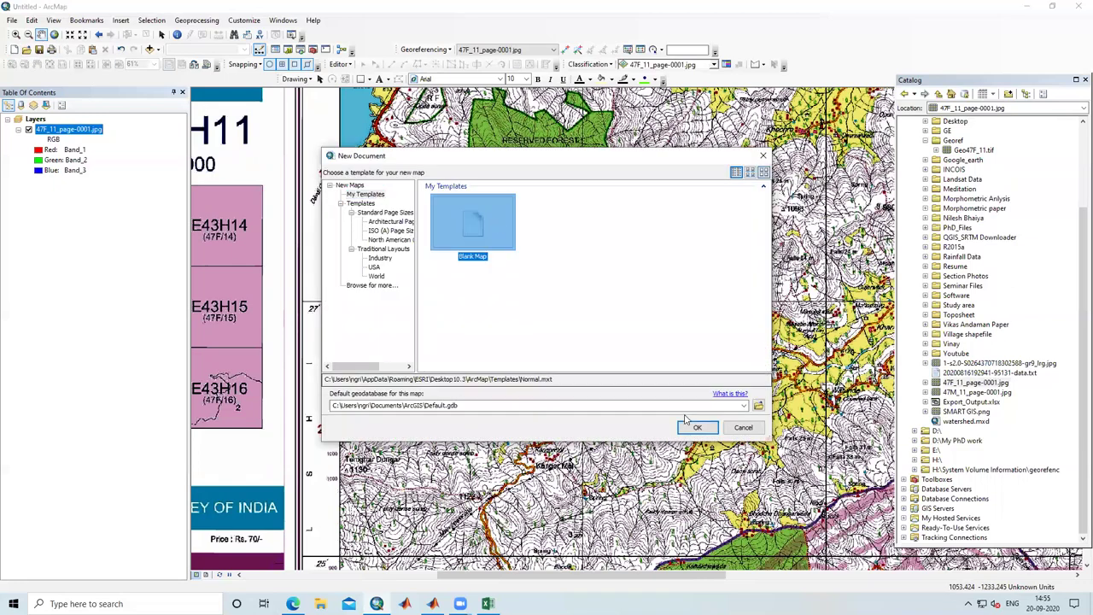
click(697, 427)
click(556, 326)
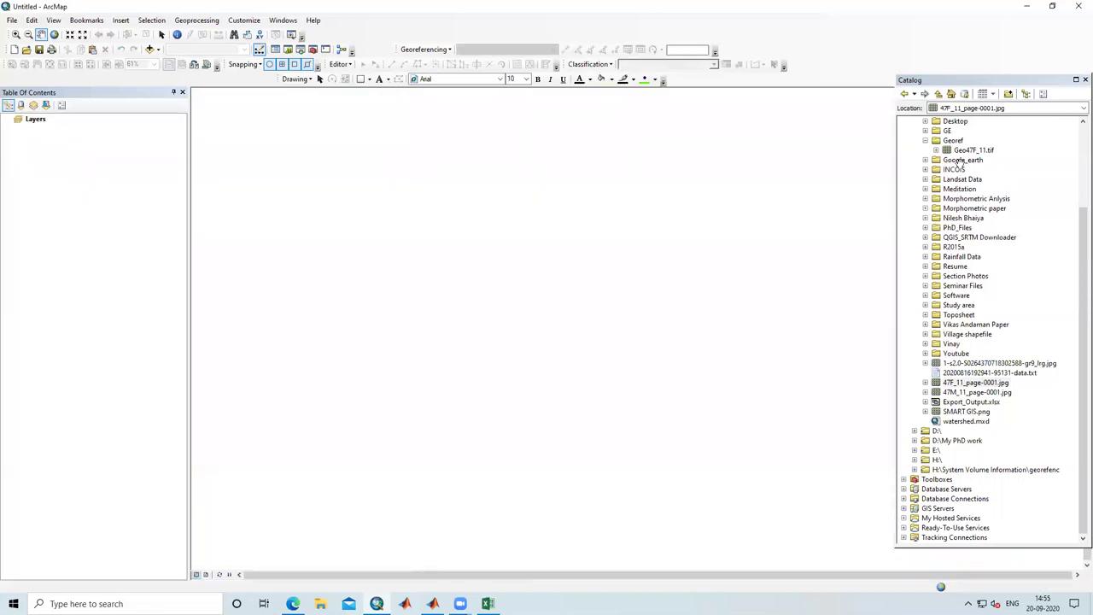
scroll(956, 150, up, 4)
mouse_move(964, 259)
mouse_down()
mouse_move(643, 273)
mouse_move(632, 257)
mouse_up()
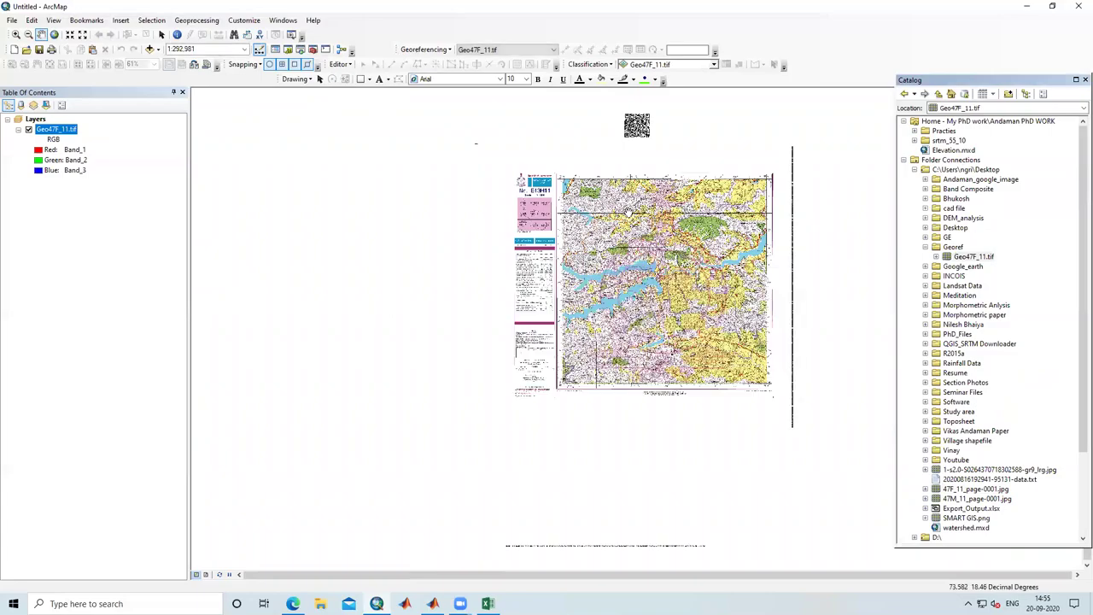
Compare the rectified toposheet's map coordinates at the north-west grid corner with the printed values and look over the area around Mulshi Lake
scroll(628, 211, down, 4)
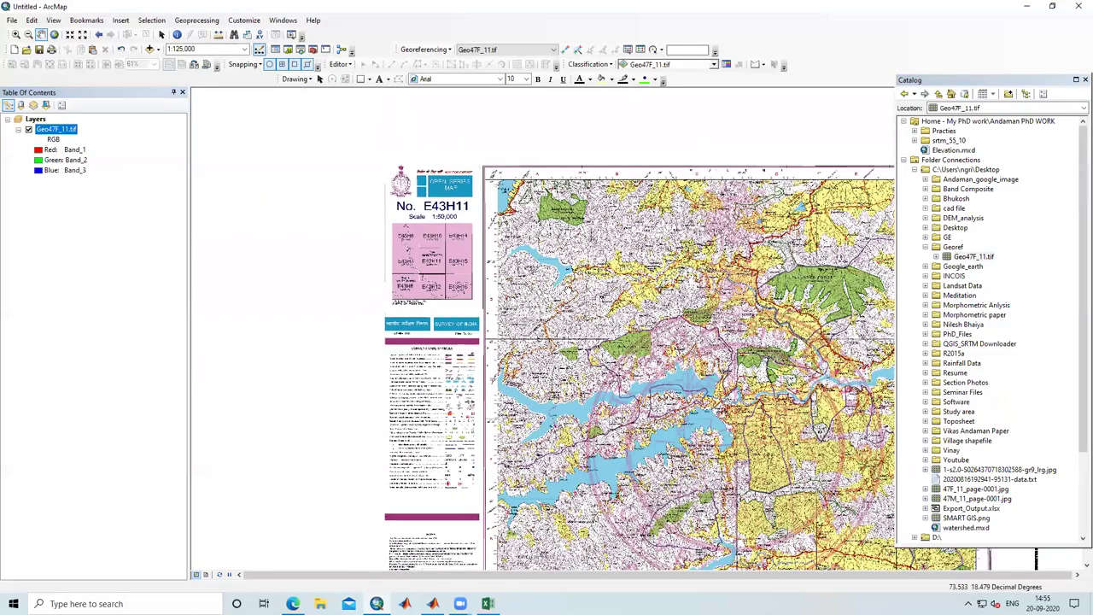
scroll(495, 171, down, 5)
scroll(529, 249, down, 3)
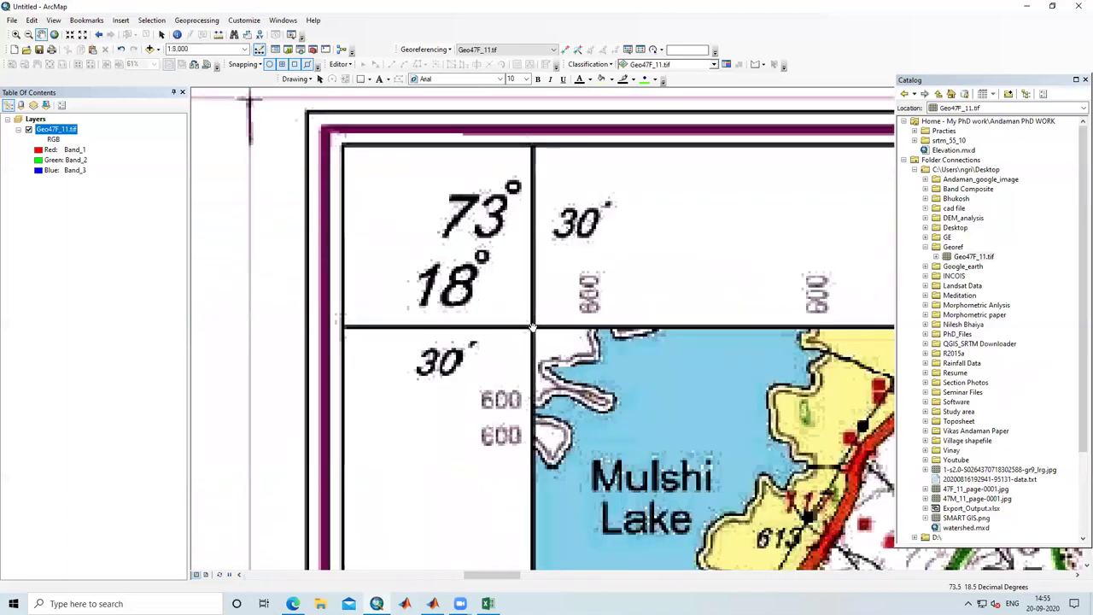
drag(532, 327, 546, 348)
scroll(547, 348, up, 3)
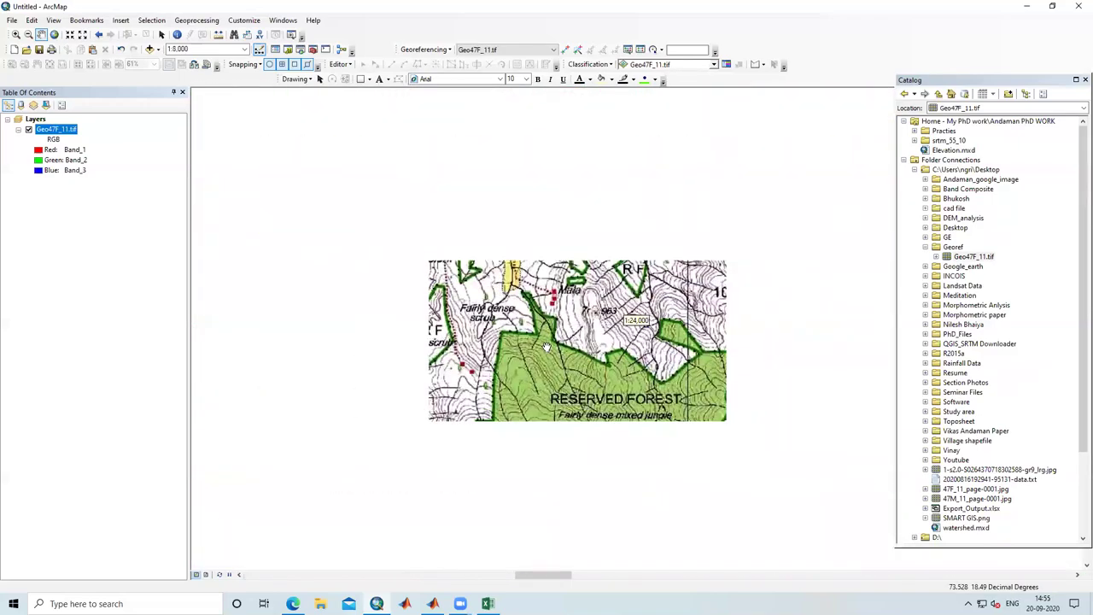
drag(584, 417, 534, 285)
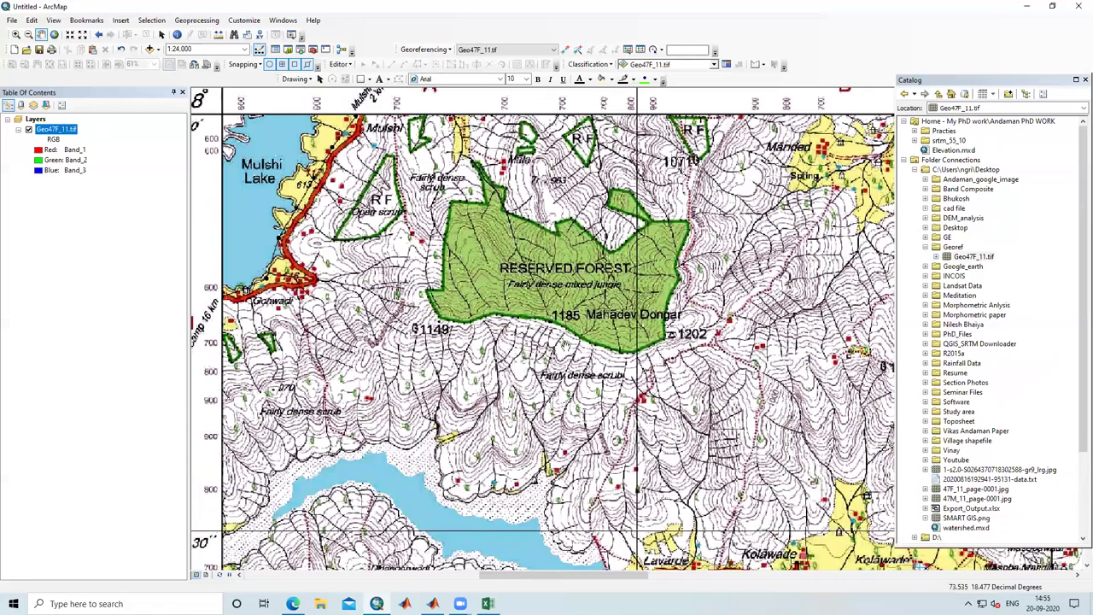
scroll(557, 335, up, 4)
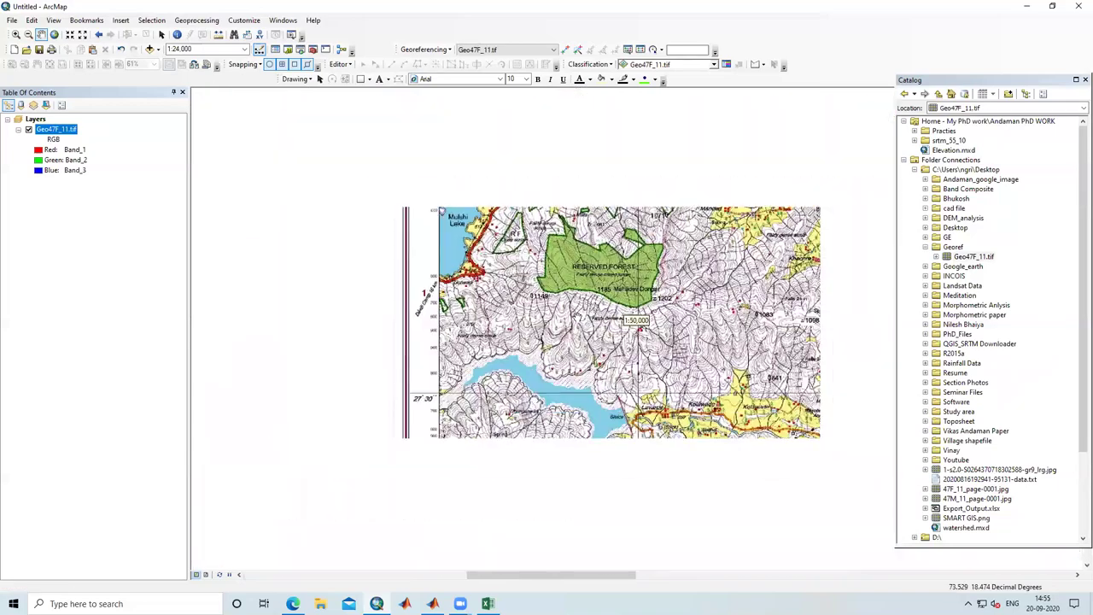
mouse_move(632, 318)
mouse_down()
mouse_move(510, 293)
mouse_move(416, 241)
mouse_up()
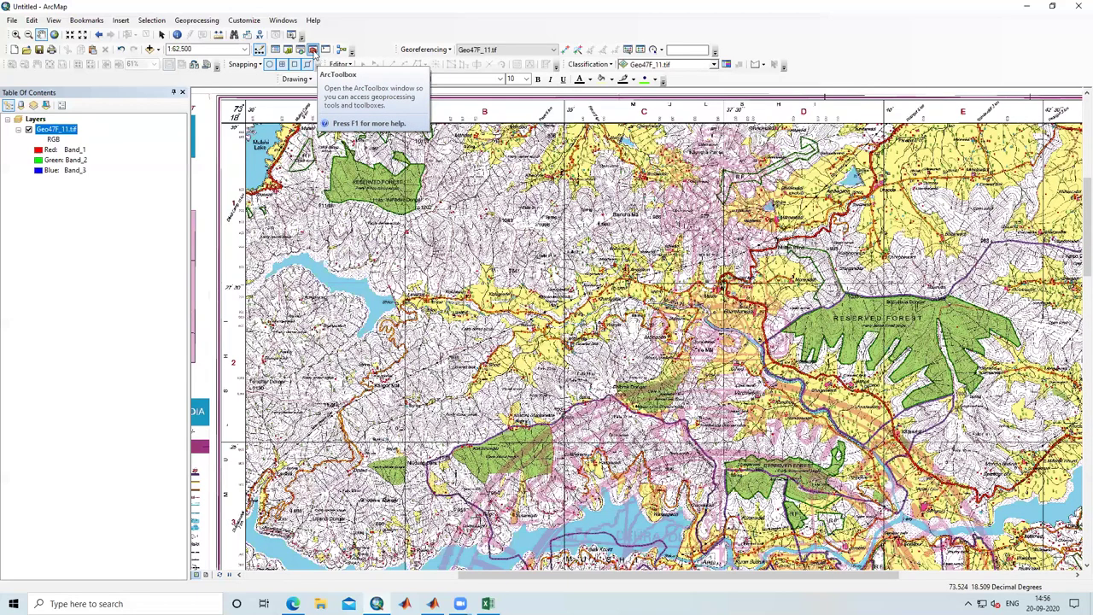
Open the Layer To KML conversion tool and choose Geo47F_11.tif as the layer to convert
click(313, 49)
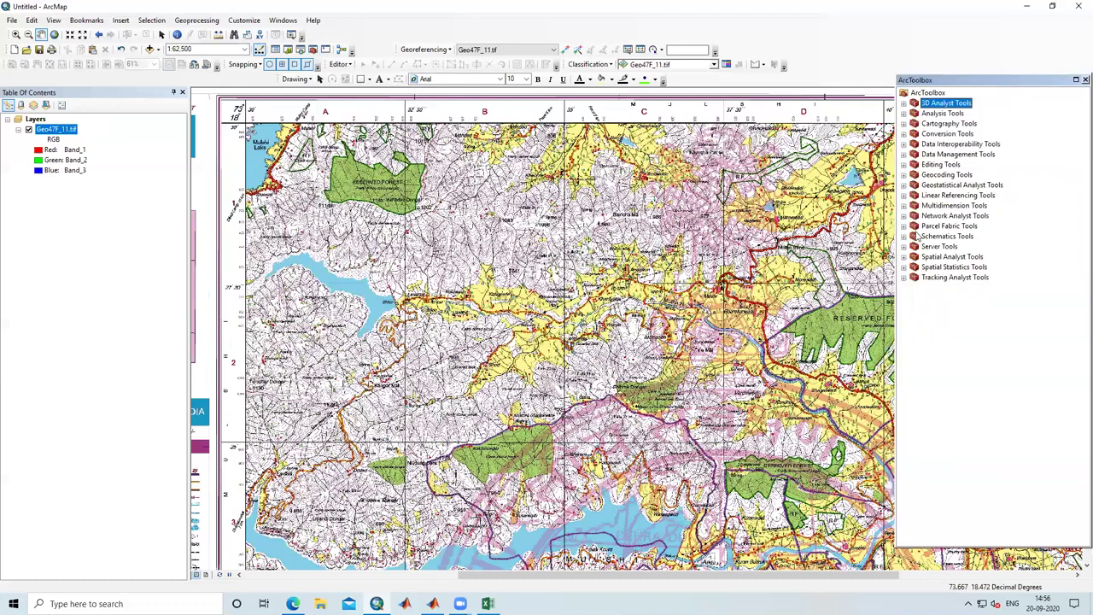
double_click(939, 134)
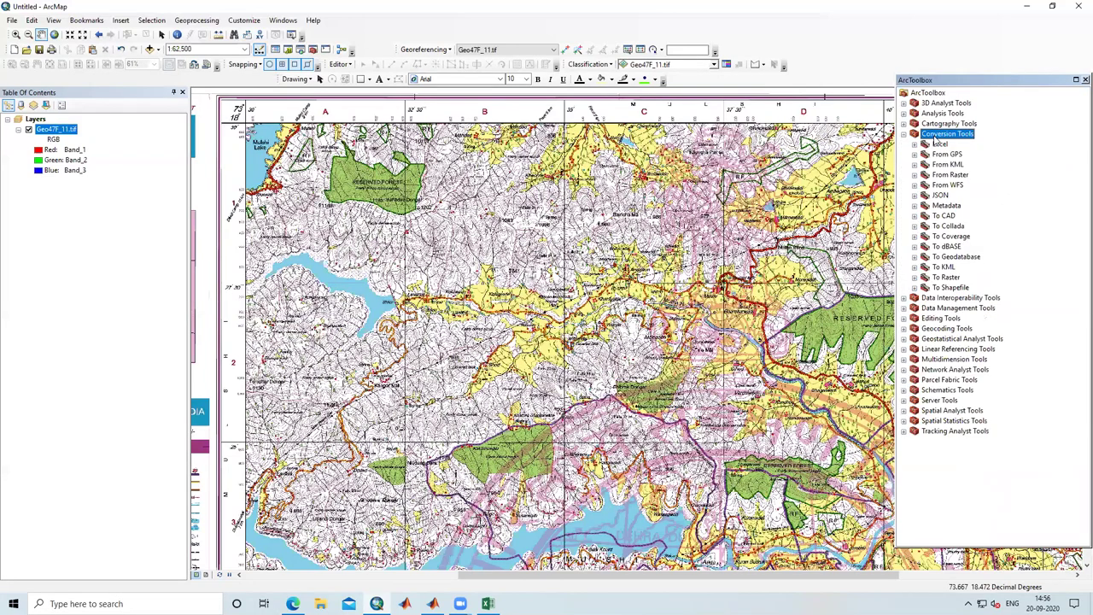
double_click(943, 267)
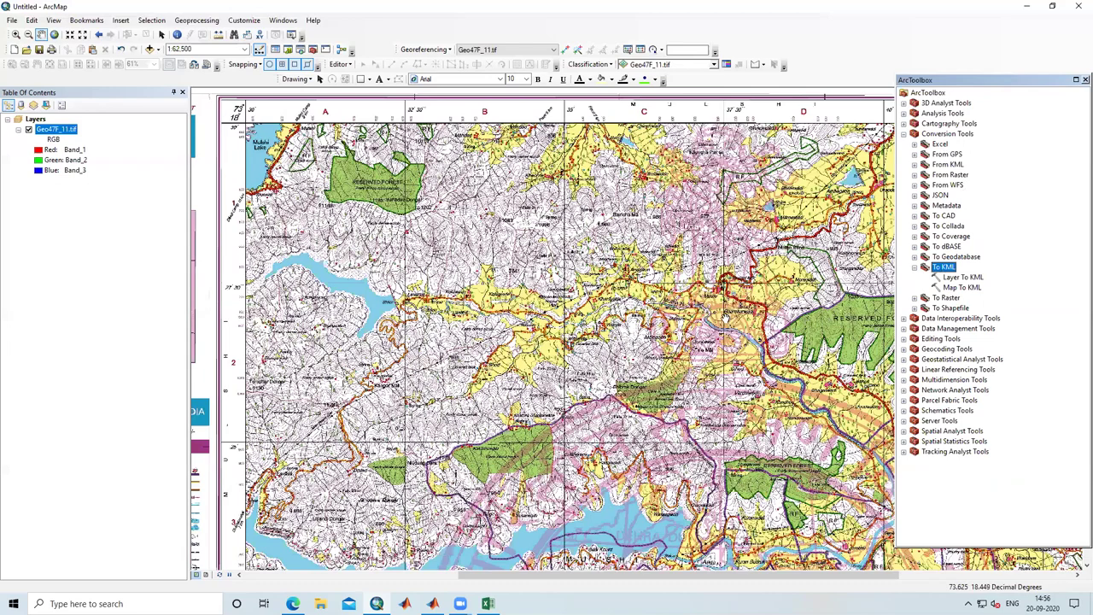
double_click(962, 277)
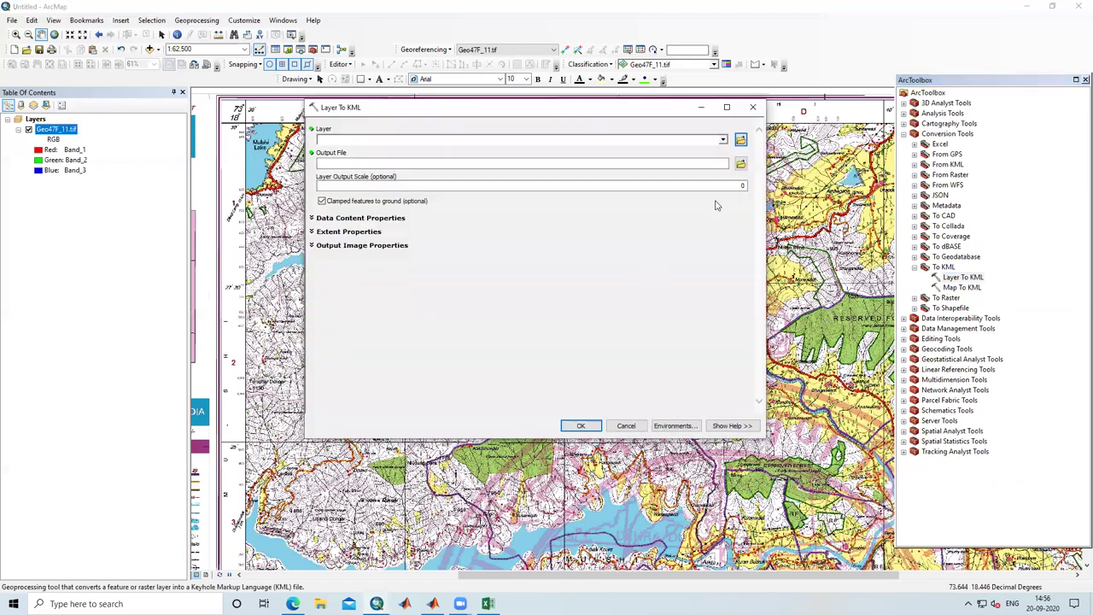
click(721, 141)
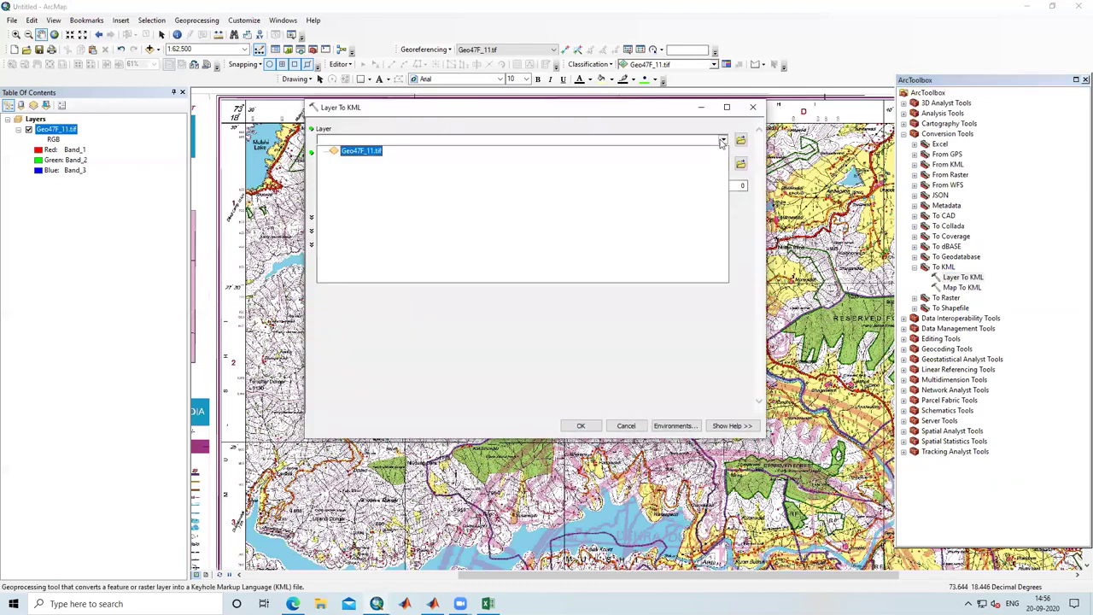
click(376, 158)
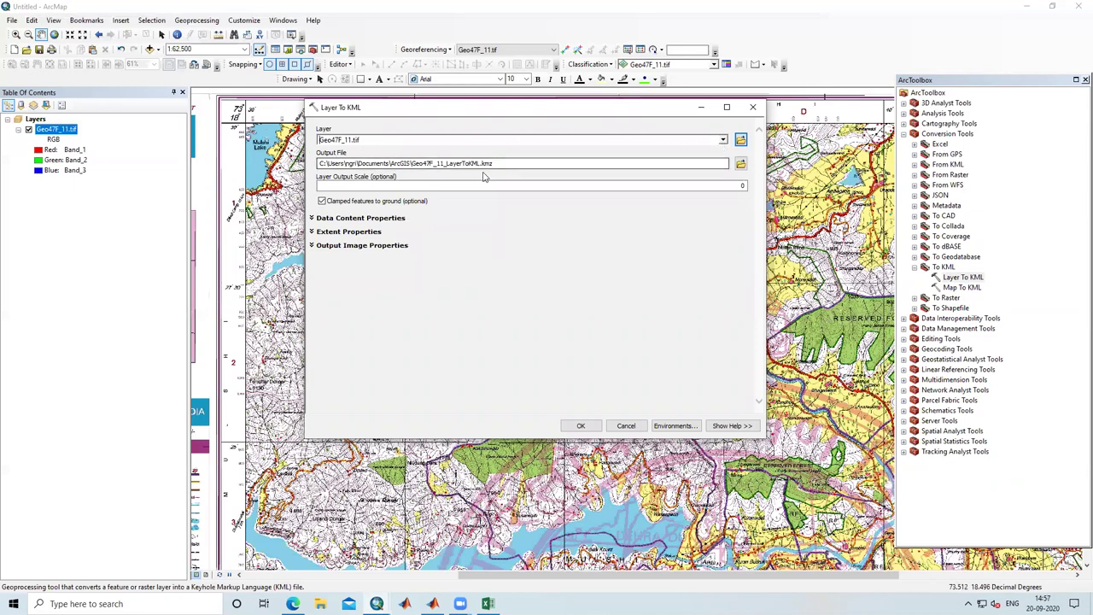
Set the output file to Googel_georef.kmz in the Desktop's Georef folder and run the KML conversion
click(740, 163)
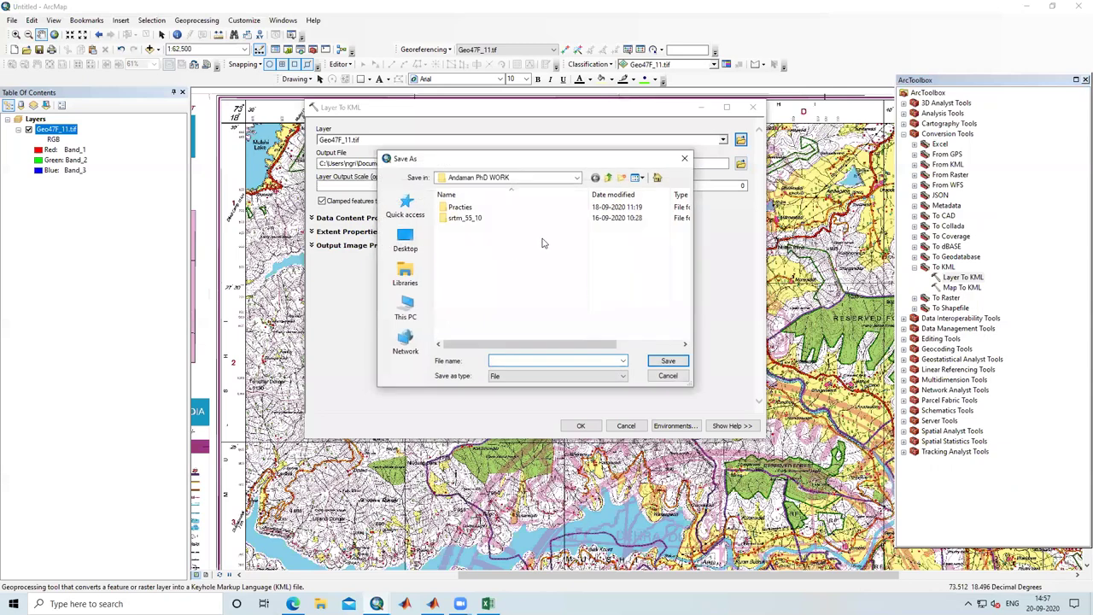
click(415, 246)
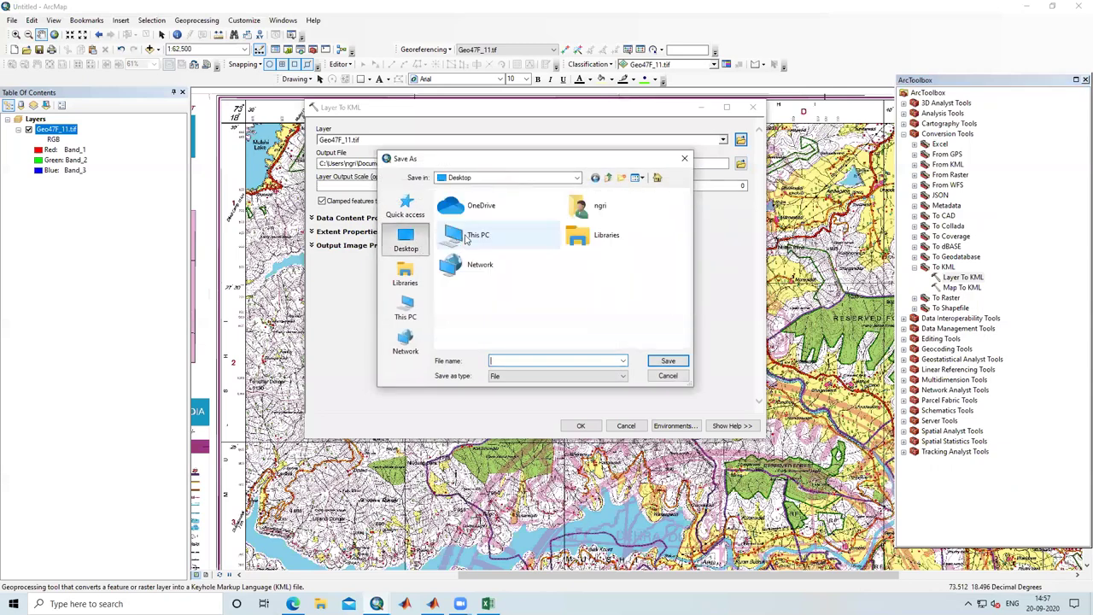
click(475, 242)
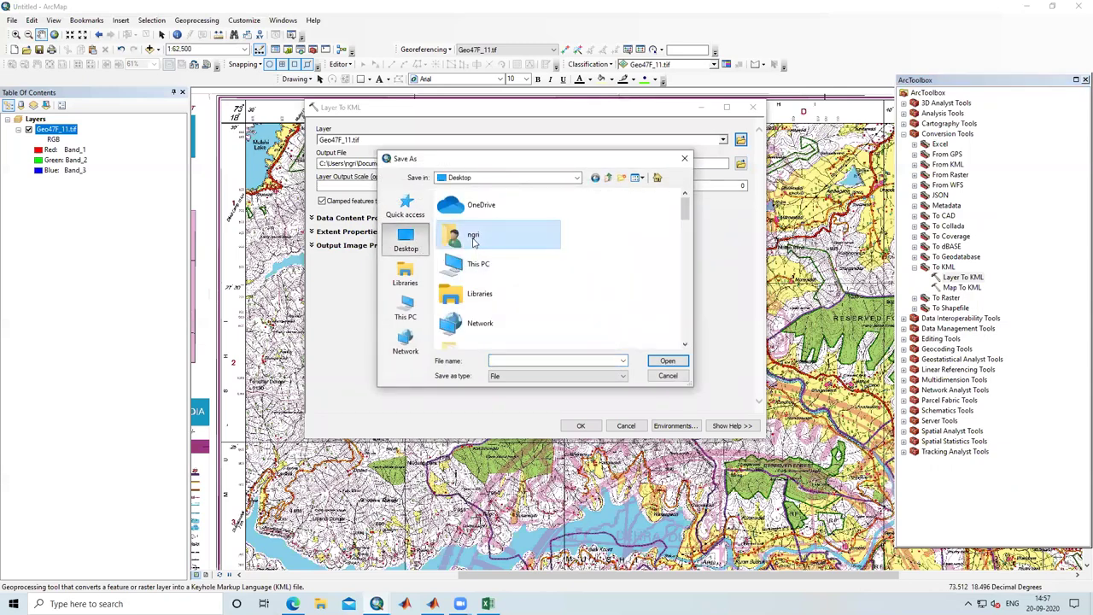
scroll(486, 256, down, 5)
click(507, 238)
double_click(500, 240)
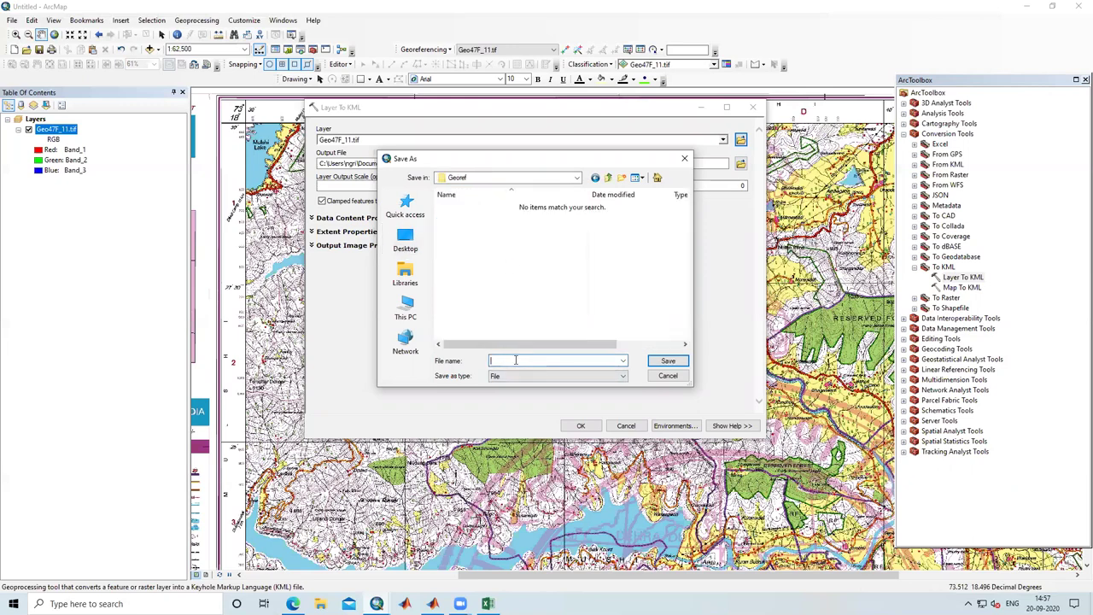
text(Go)
click(666, 361)
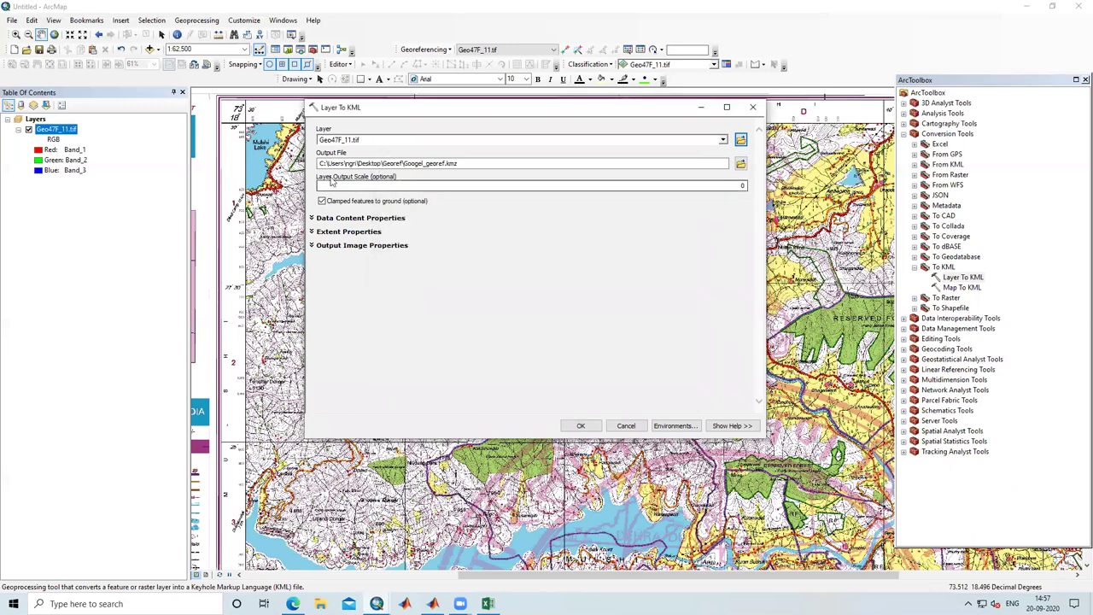
click(580, 426)
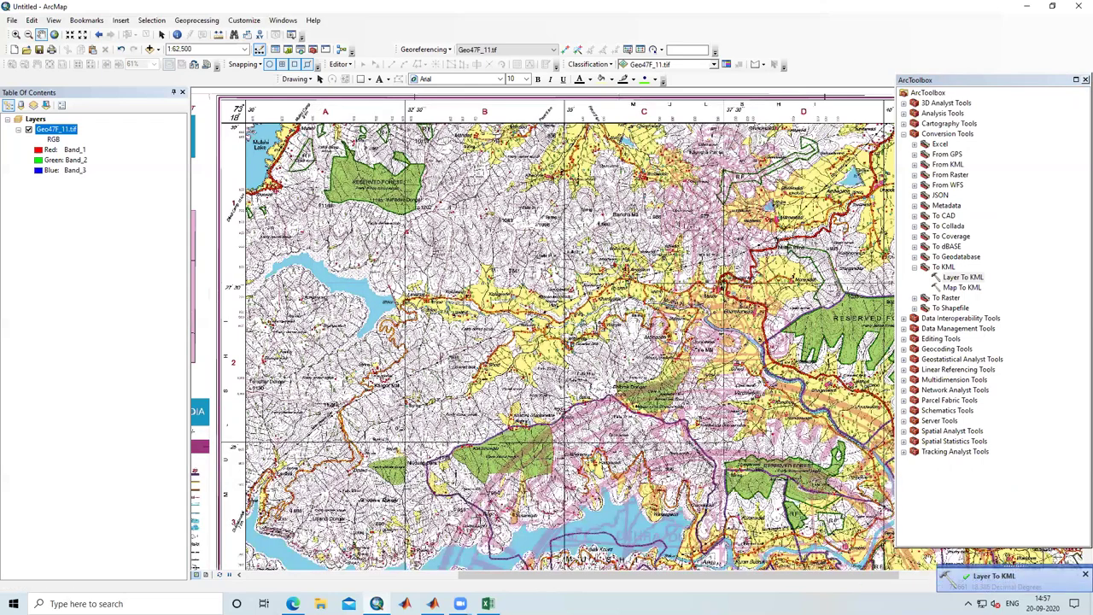
Check the Layer To KML results, open Googel_georef.kmz from the Desktop's Georef folder in Google Earth, and dismiss the start-up tip
click(996, 576)
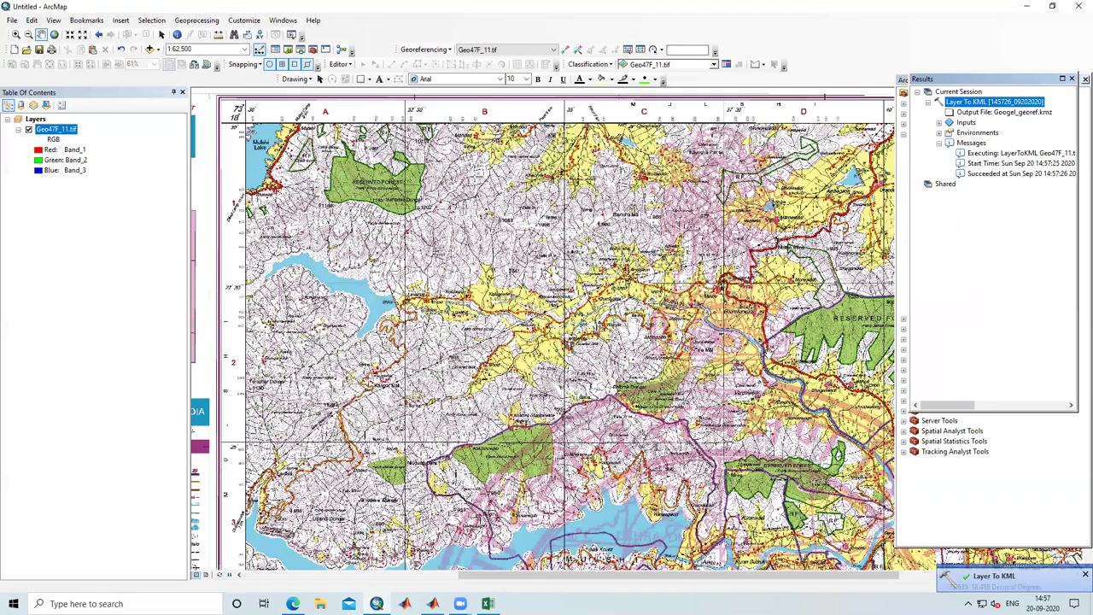
click(1026, 6)
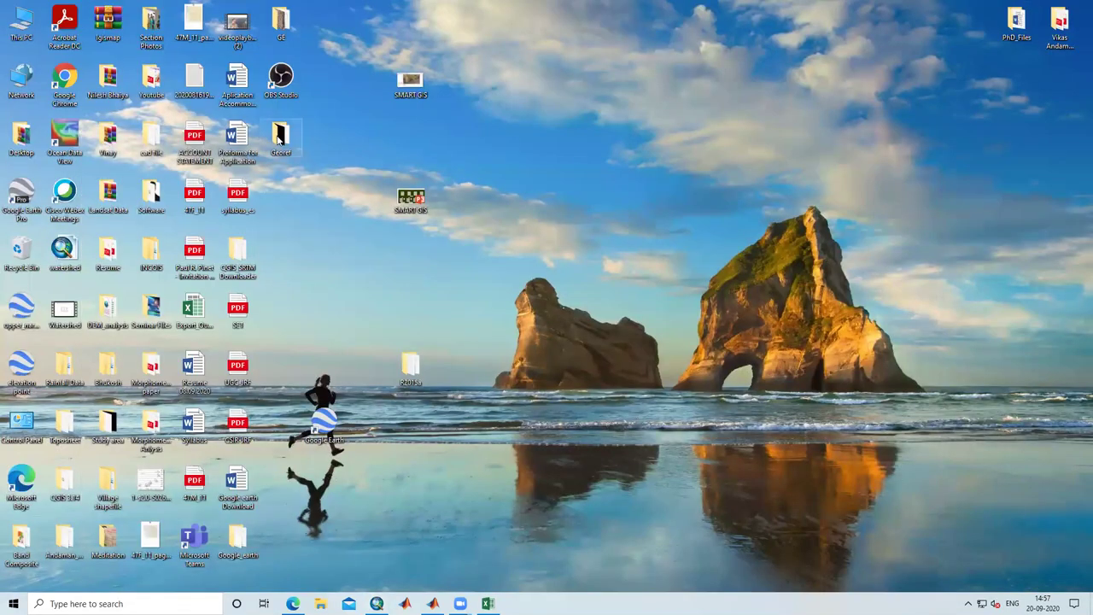
double_click(297, 156)
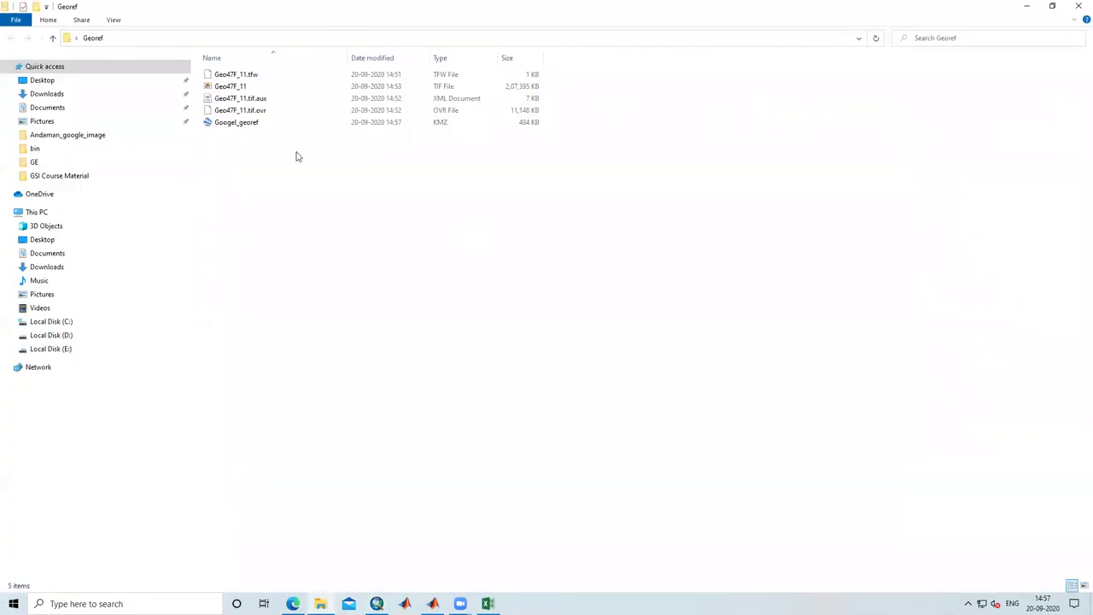
double_click(252, 125)
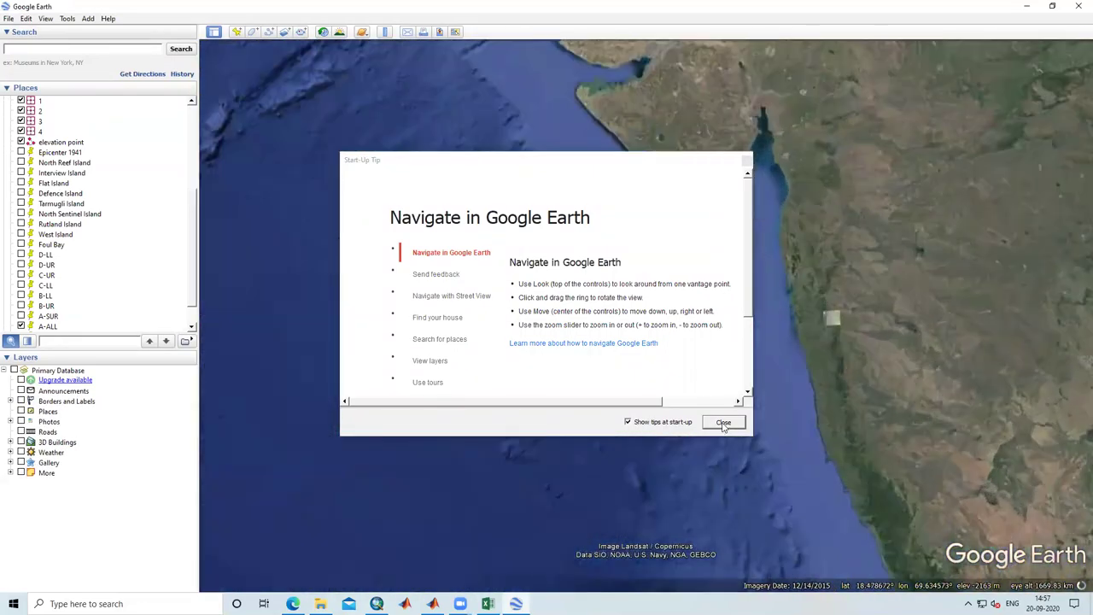
click(723, 423)
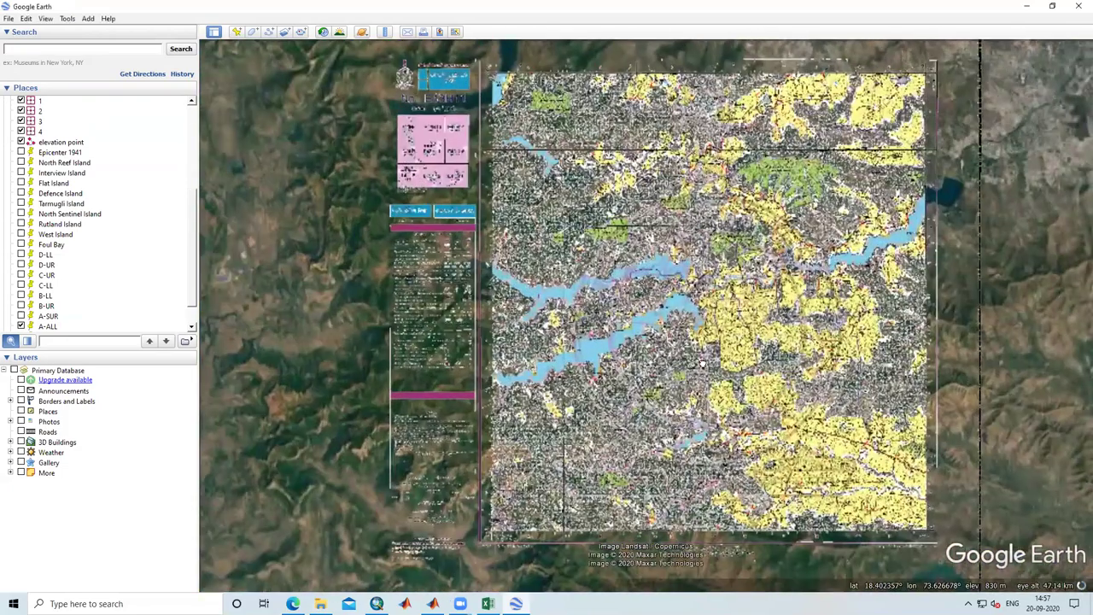
Hide the Geo47F_11.tif overlay to examine the reservoirs in the satellite imagery beneath it, and show the overlay again
scroll(701, 363, up, 3)
scroll(696, 288, down, 3)
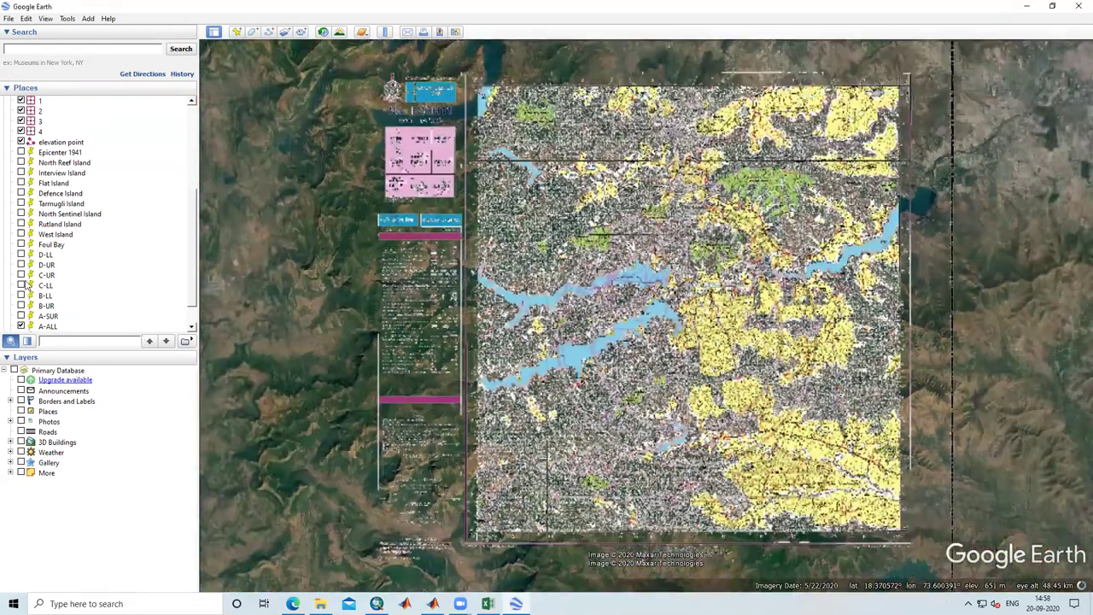
scroll(30, 286, down, 1)
click(21, 327)
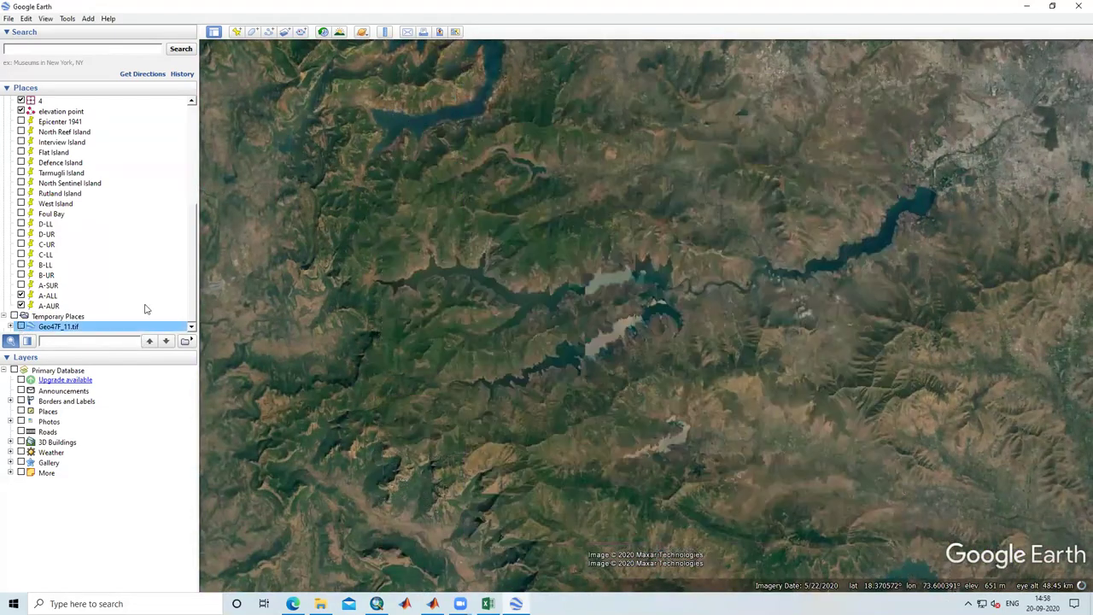
scroll(639, 294, up, 4)
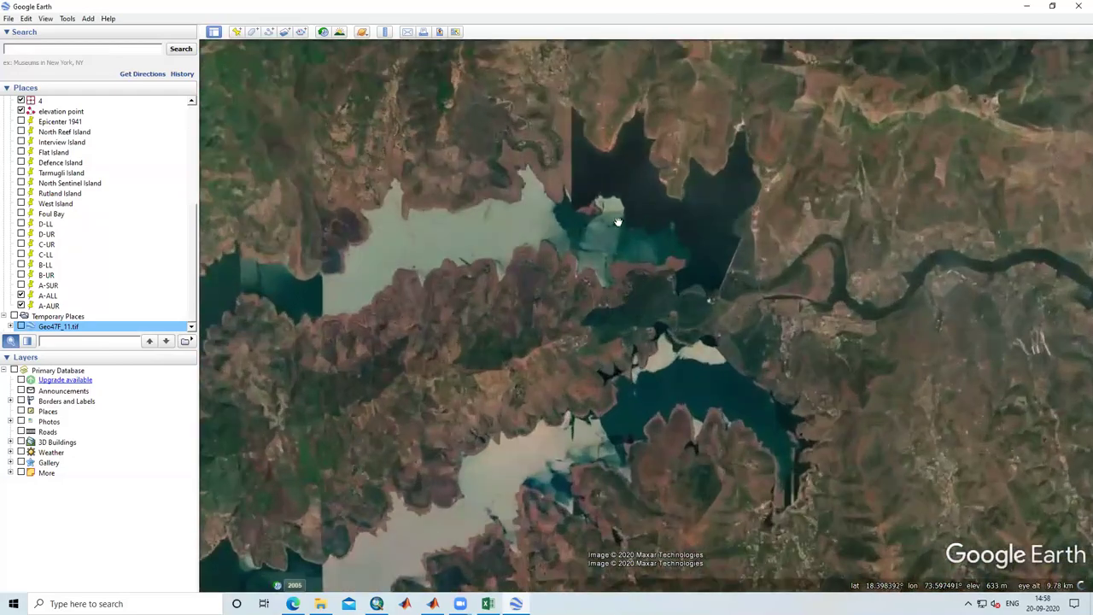
scroll(539, 300, down, 3)
scroll(551, 331, down, 3)
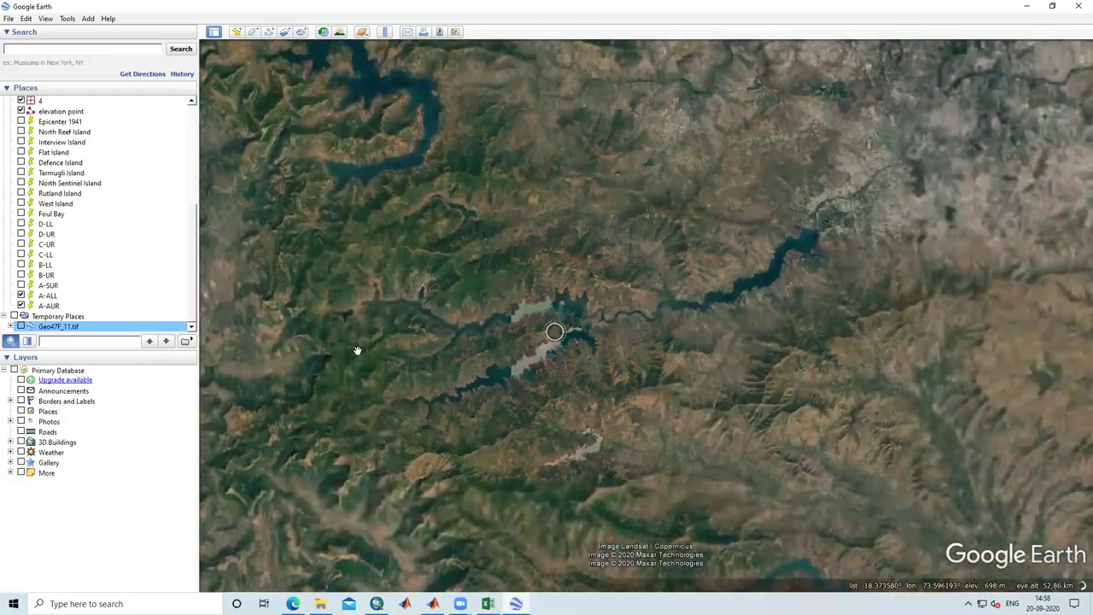
click(21, 327)
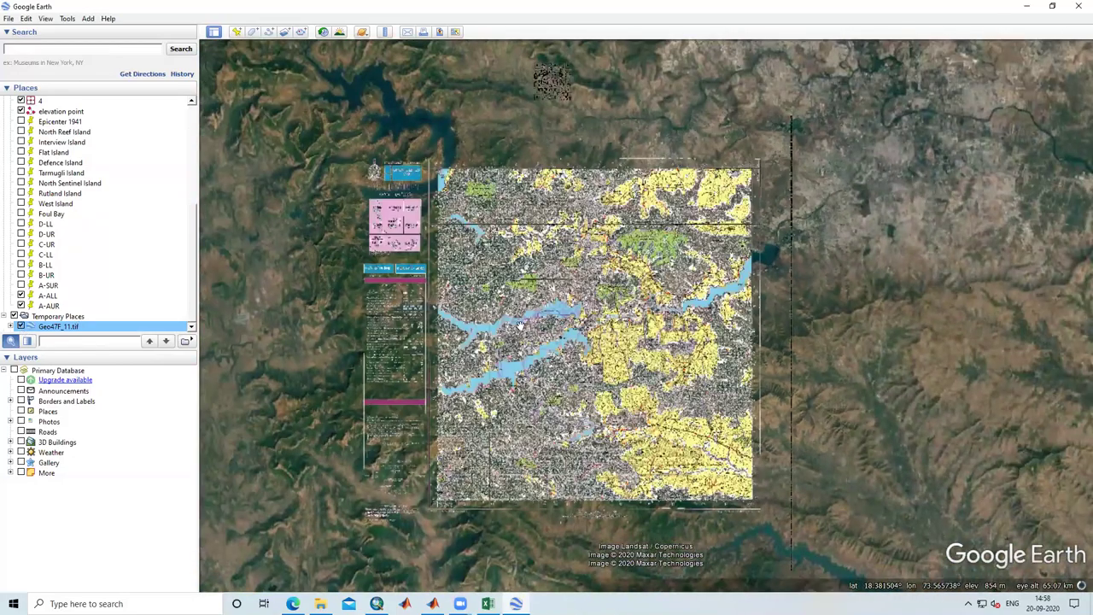
Inspect the reservoirs drawn on the toposheet overlay up close, and compare their shapes with the imagery by hiding and reshowing the overlay
scroll(520, 325, up, 3)
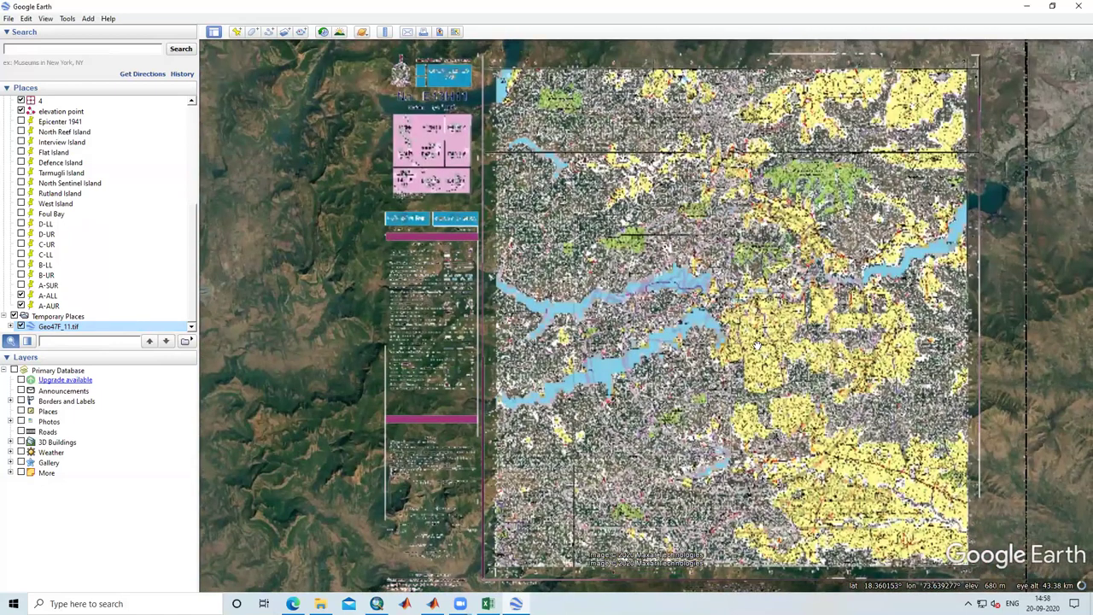
scroll(752, 346, up, 2)
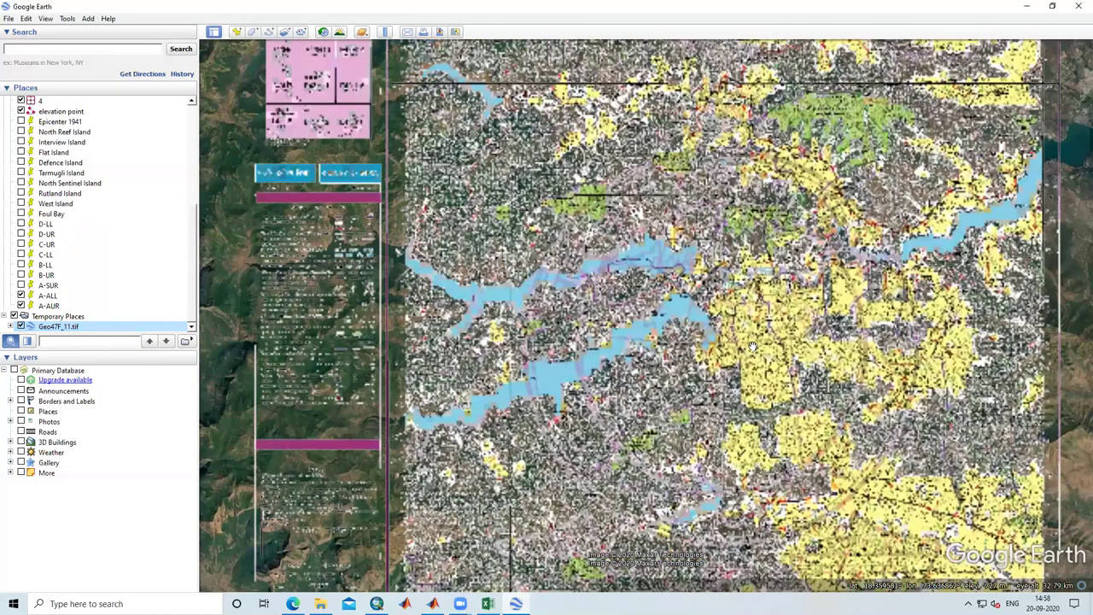
scroll(751, 346, down, 2)
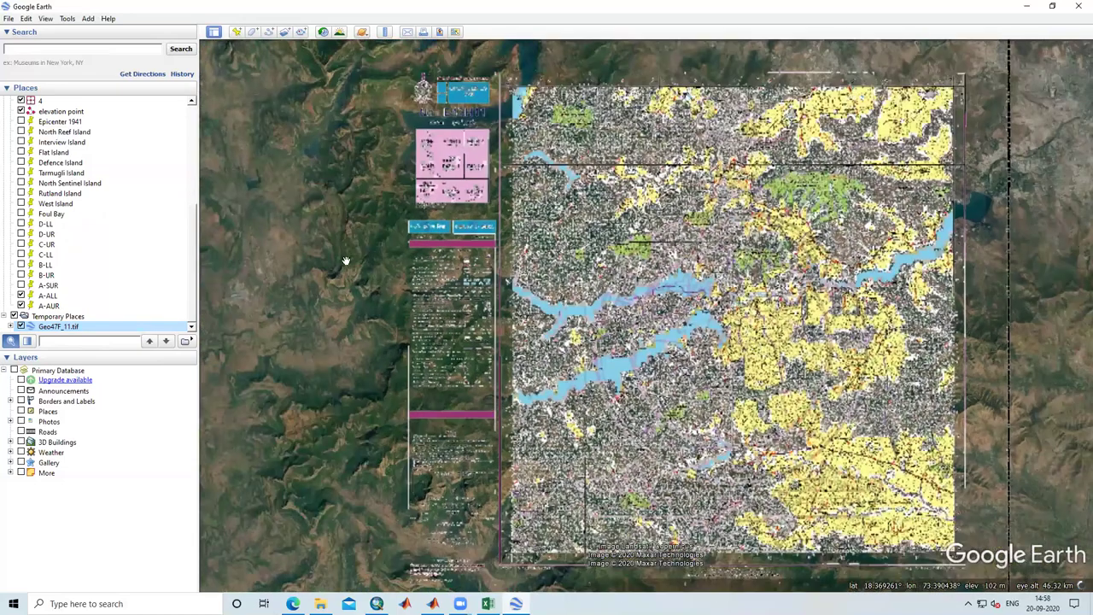
click(21, 326)
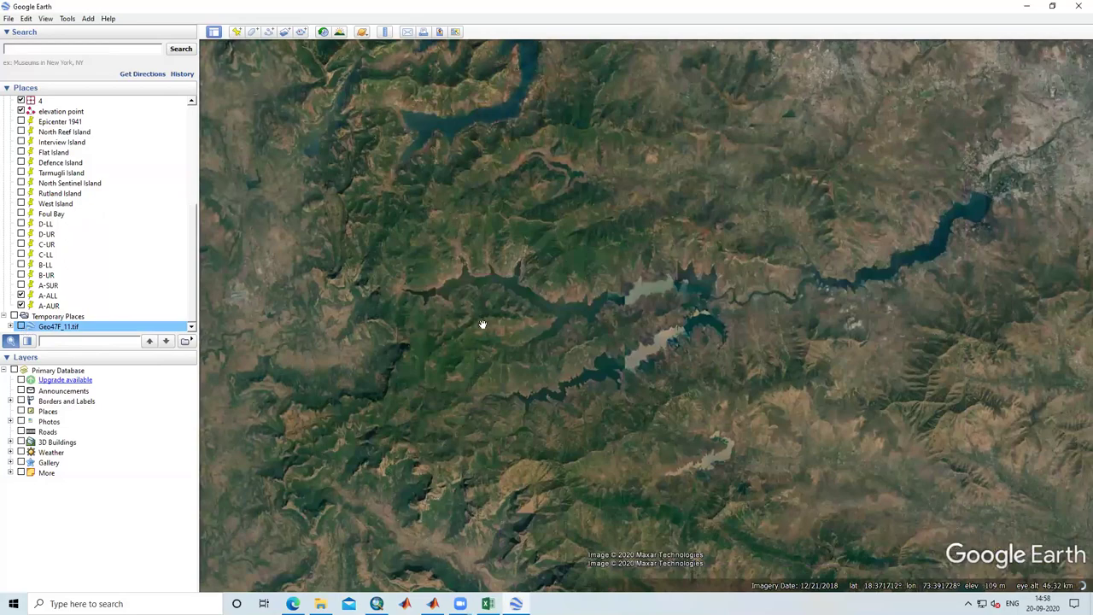
scroll(598, 358, up, 3)
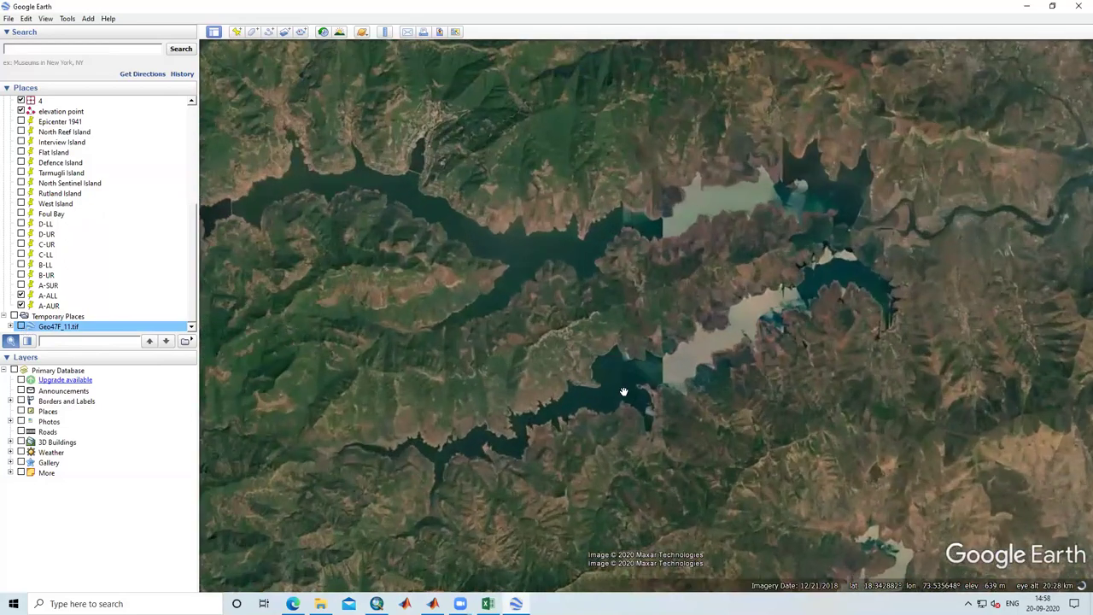
scroll(623, 391, down, 3)
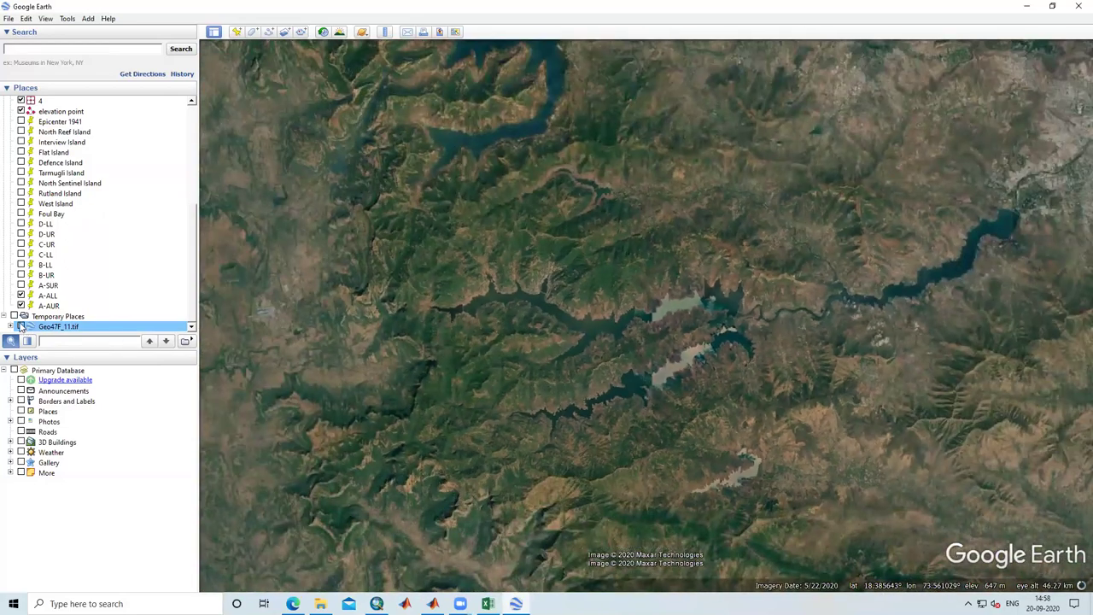
click(20, 326)
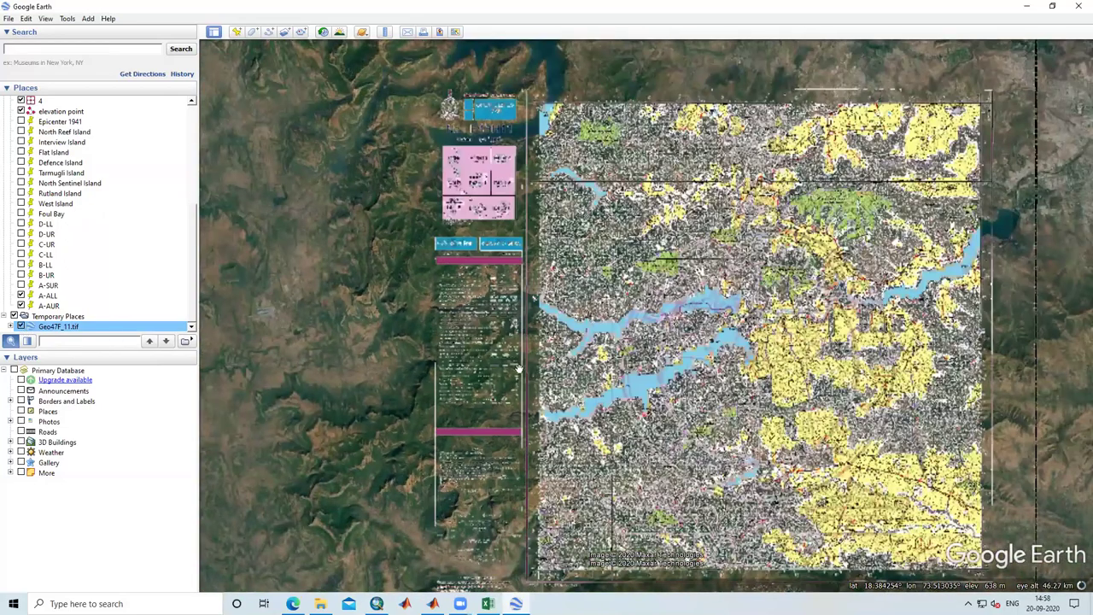
Switch the Geo47F_11.tif overlay off and on repeatedly to check the alignment of its lakes and rivers with the imagery, leaving it hidden
click(21, 326)
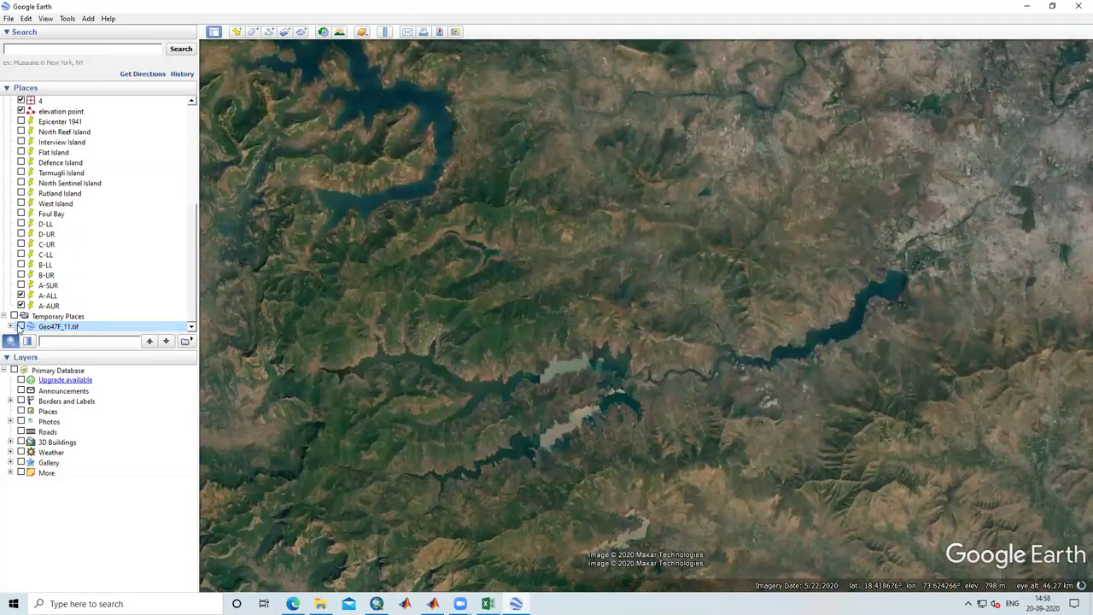
click(21, 326)
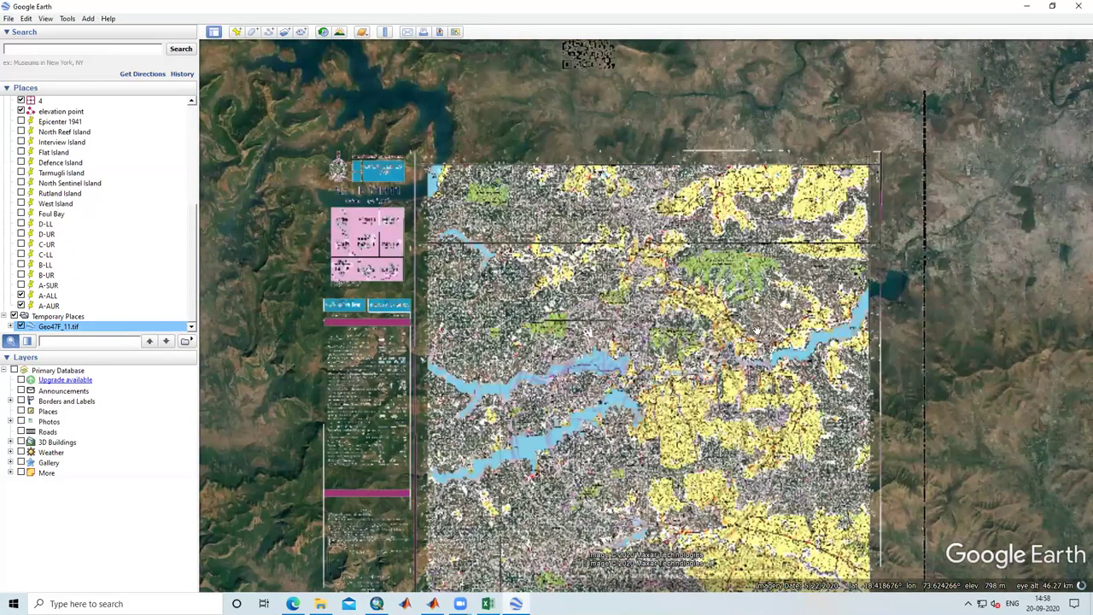
click(21, 326)
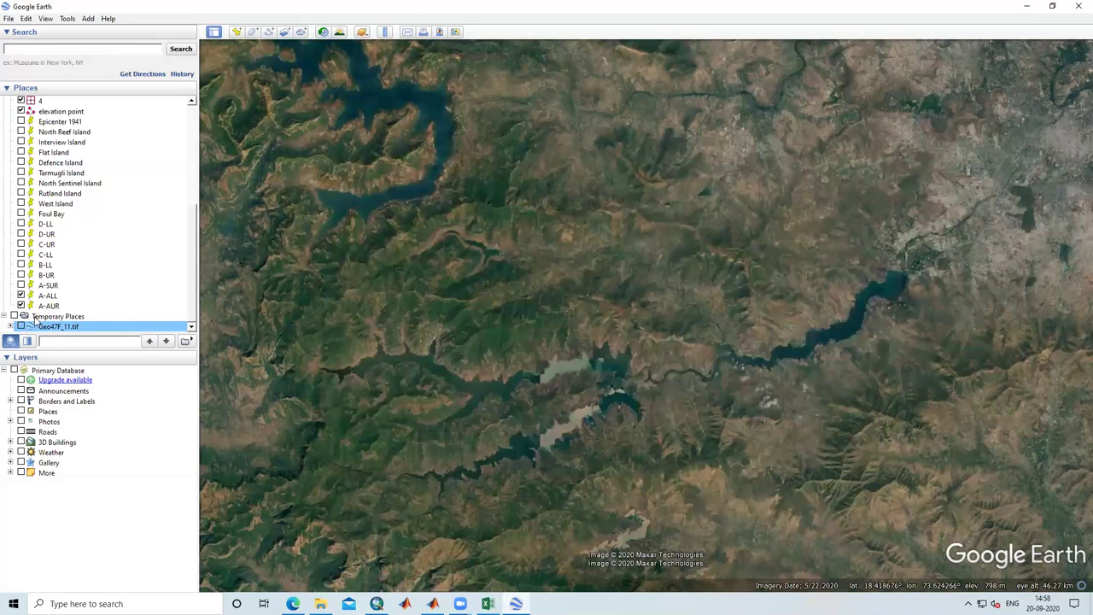
click(21, 326)
click(20, 326)
click(21, 326)
click(21, 326)
click(21, 326)
click(21, 326)
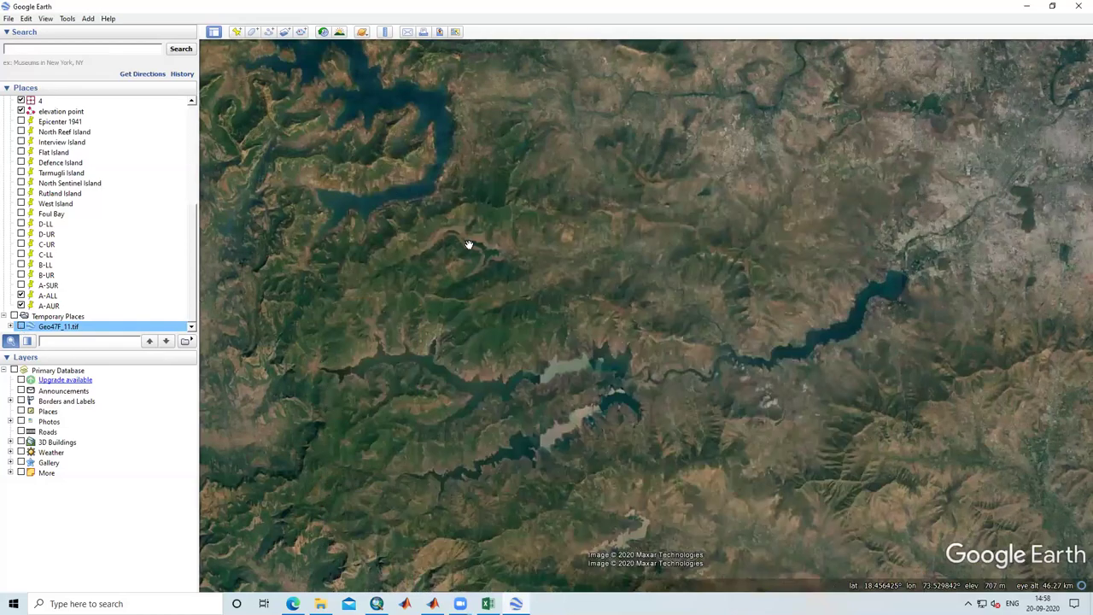
click(20, 326)
click(20, 326)
click(20, 326)
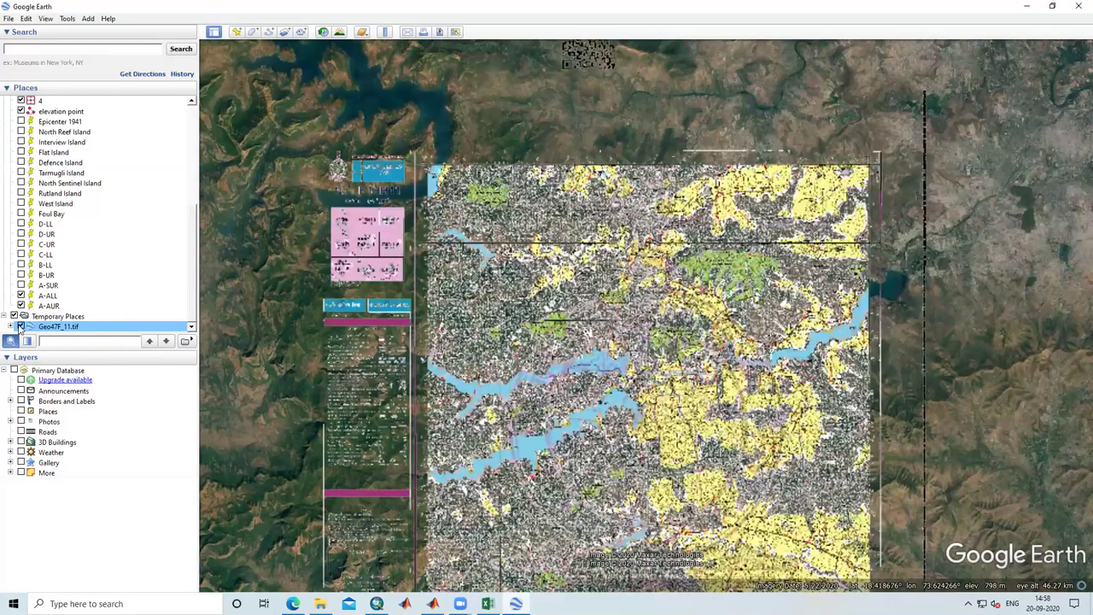
click(20, 326)
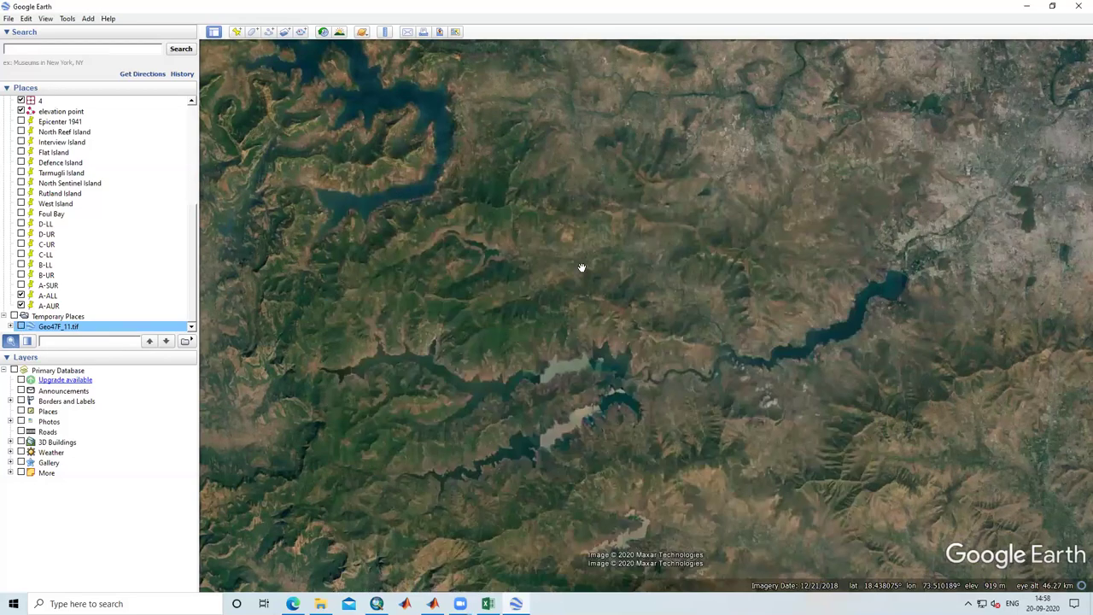
scroll(614, 292, down, 3)
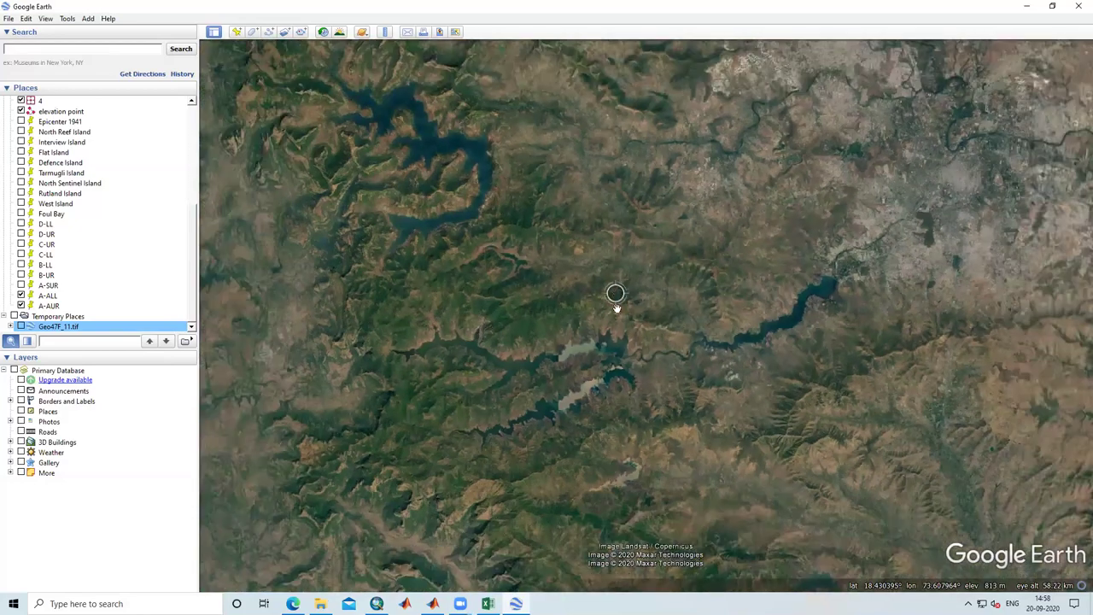